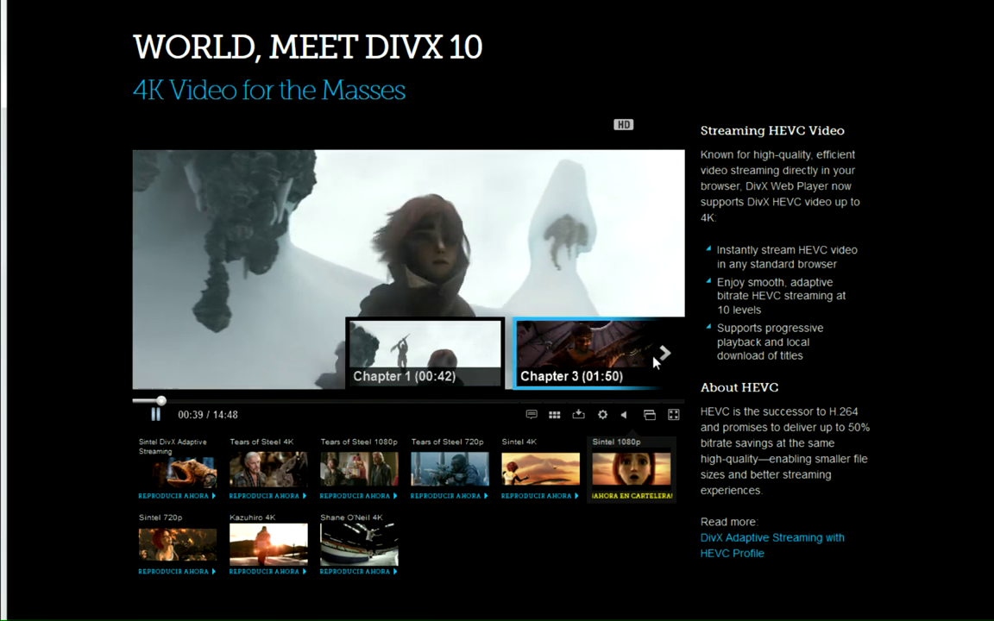
- Check the web player's settings options and pause the Sintel 1080p video
{"action": "left_click", "coordinate": [602, 415]}
{"action": "mouse_move", "coordinate": [695, 477]}
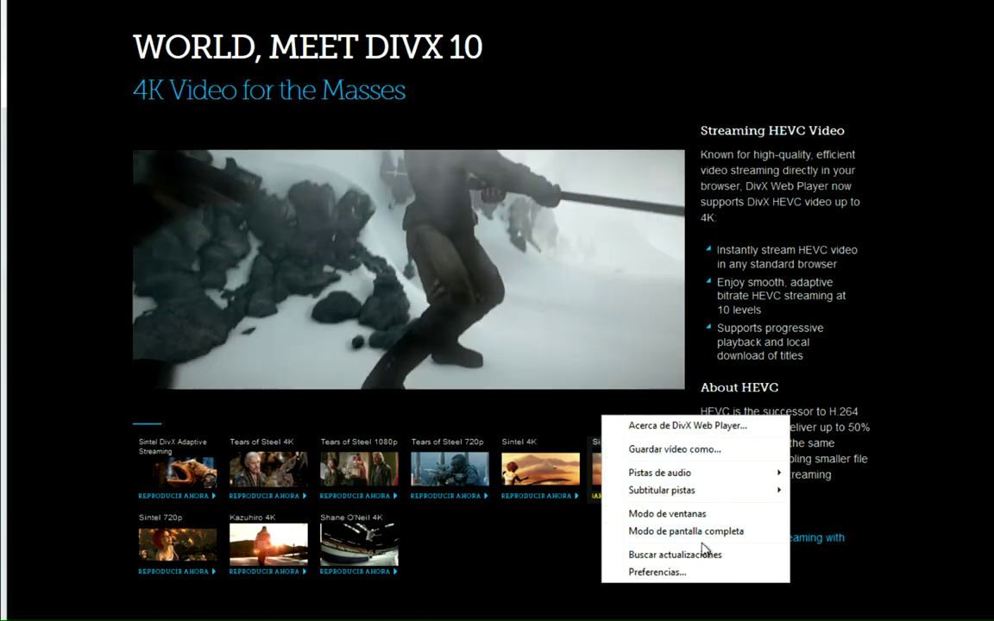
{"action": "left_click", "coordinate": [559, 422]}
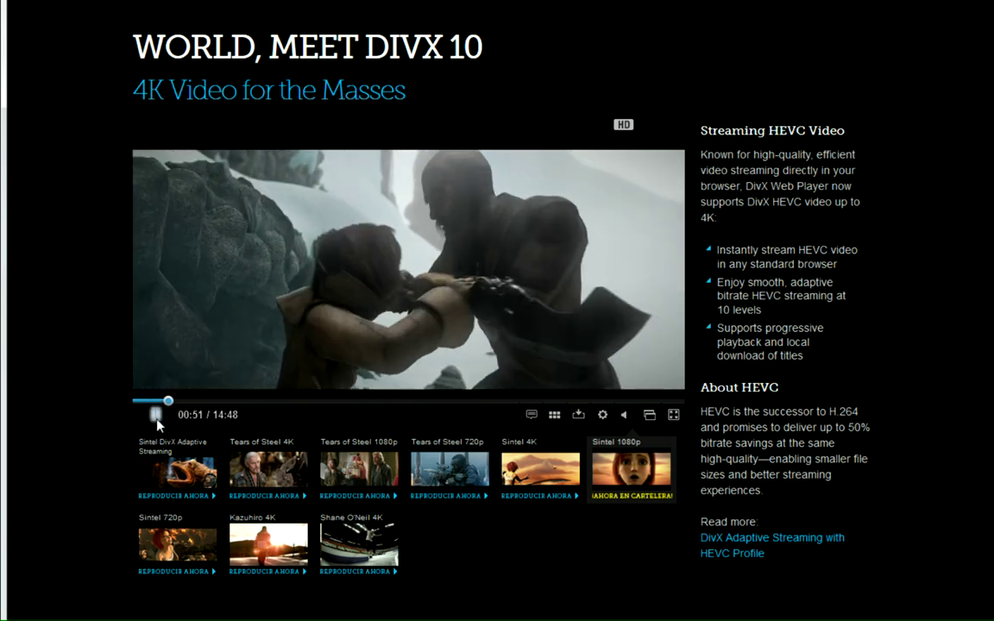
{"action": "left_click", "coordinate": [155, 414]}
- Leave the full-screen browser view, look at the DivX trailers page and minimize Firefox to show the desktop
{"action": "key", "text": "F11"}
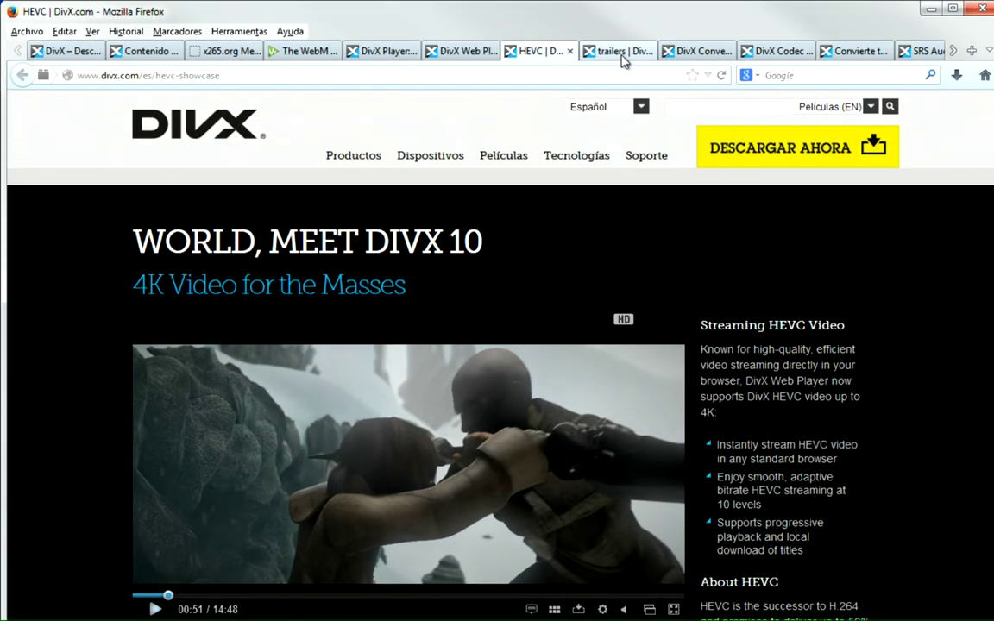
{"action": "left_click", "coordinate": [621, 54]}
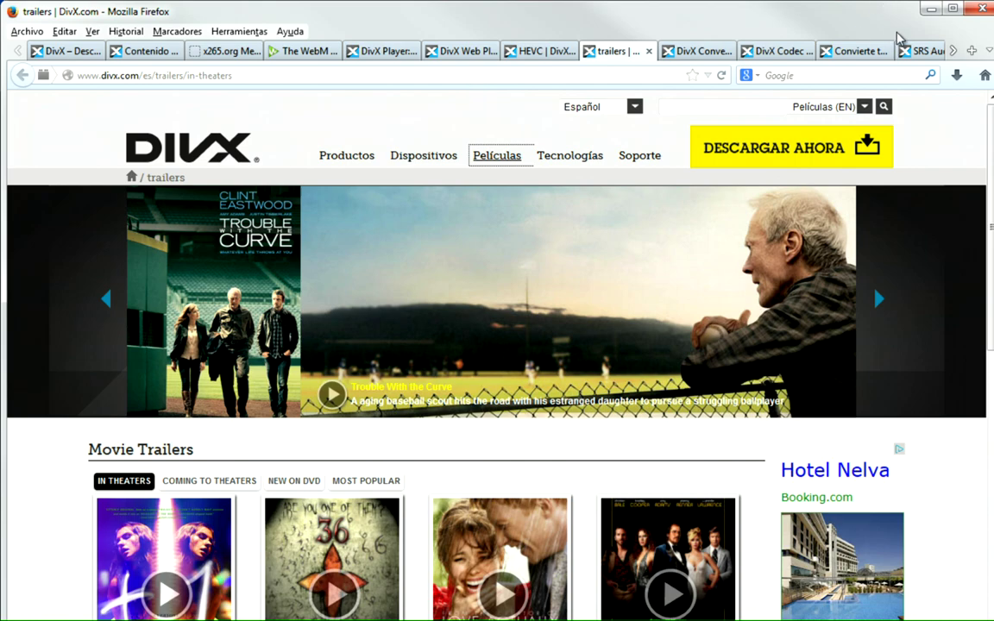
{"action": "left_click", "coordinate": [928, 10]}
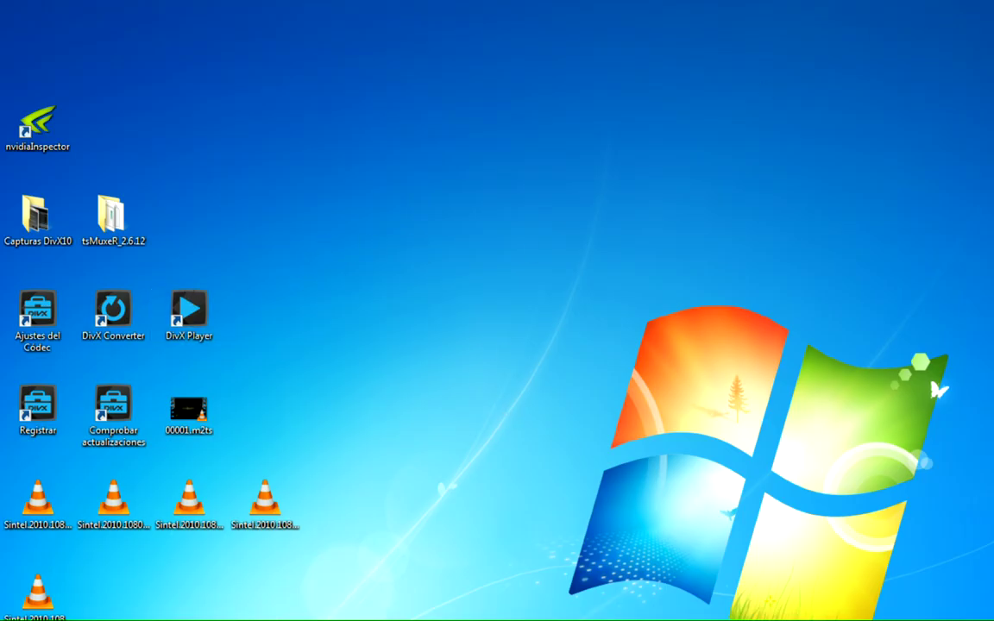
{"action": "key", "text": "alt+Tab"}
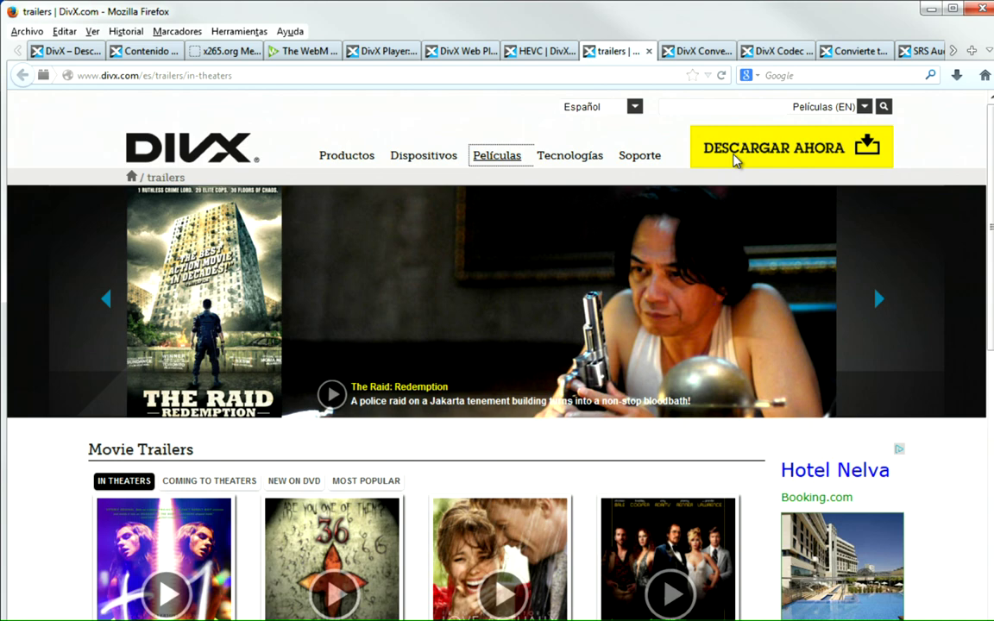
{"action": "left_click", "coordinate": [932, 10]}
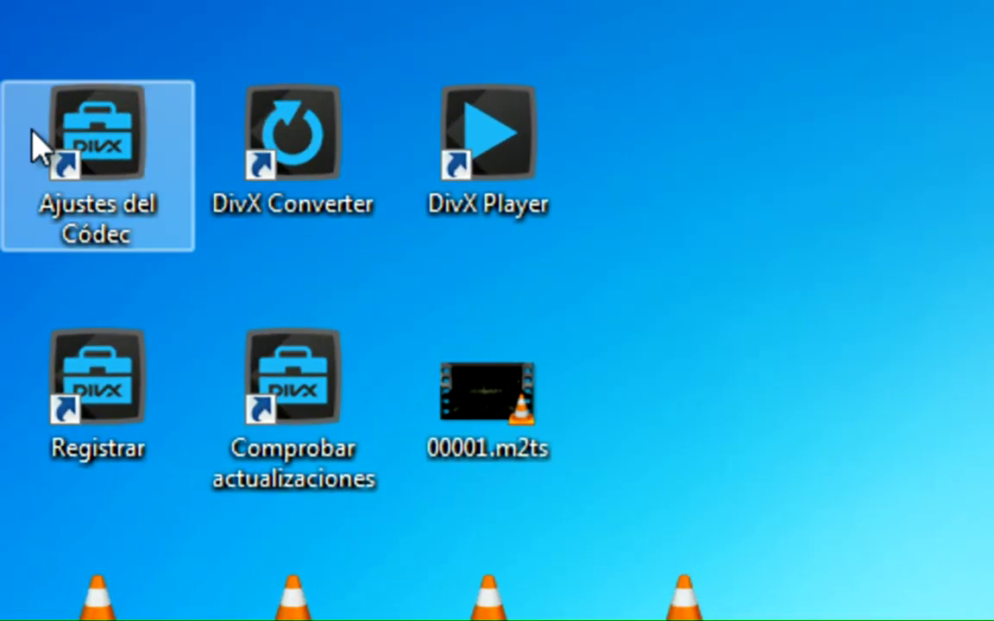
- Clear the Registrar and Comprobar actualizaciones shortcuts away from the DivX icons on the desktop
{"action": "left_click", "coordinate": [95, 186]}
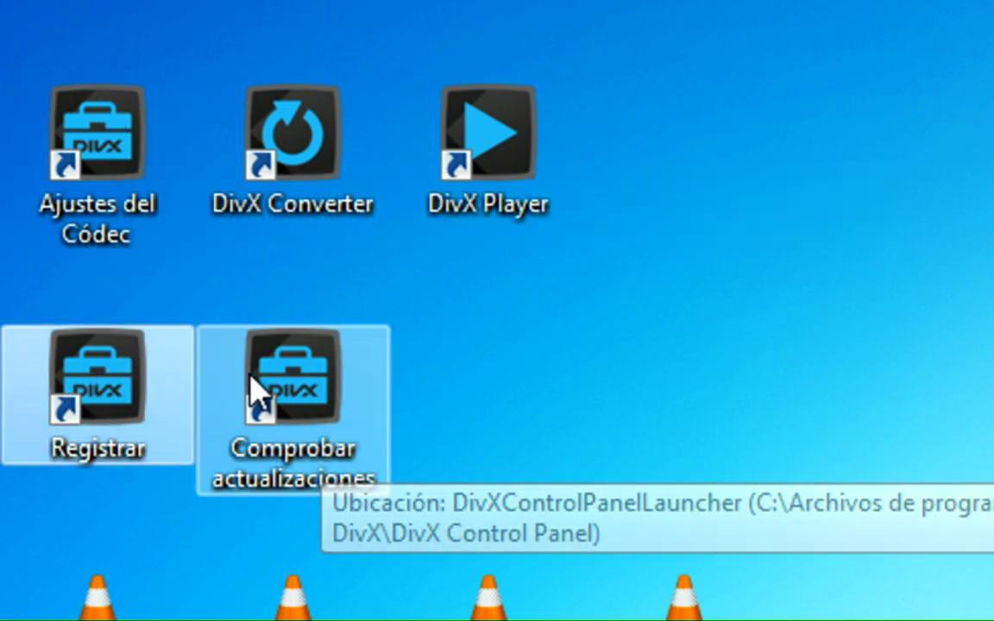
{"action": "left_click", "coordinate": [86, 418]}
{"action": "left_click_drag", "start_coordinate": [566, 276], "coordinate": [112, 409]}
{"action": "right_click", "coordinate": [112, 409]}
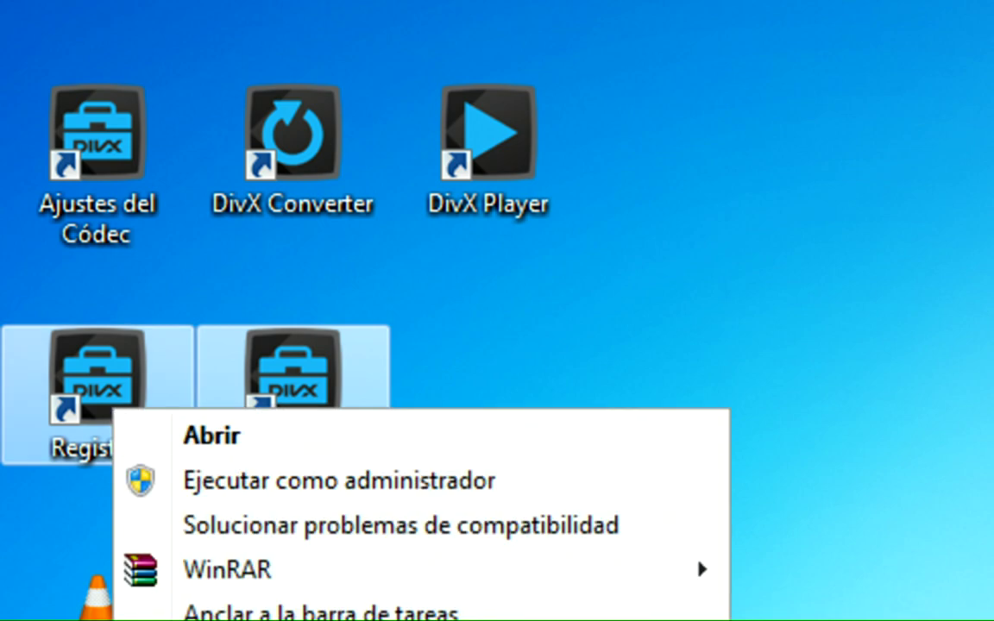
{"action": "key", "text": "Escape"}
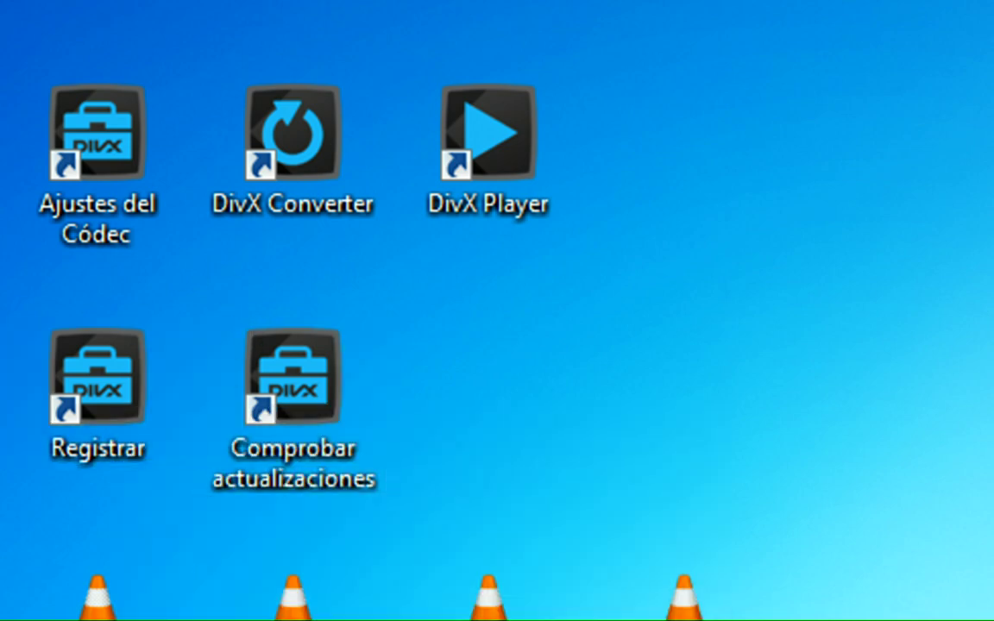
- Move the Sintel video files up so they sit directly below the DivX shortcuts on the desktop
{"action": "mouse_move", "coordinate": [964, 617]}
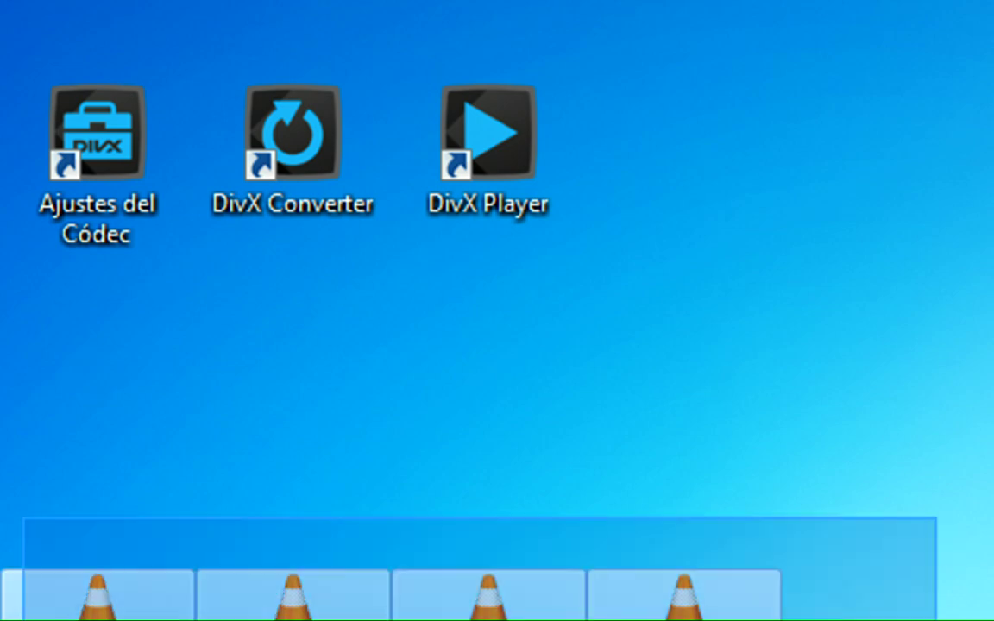
{"action": "left_click_drag", "start_coordinate": [935, 617], "coordinate": [932, 617]}
{"action": "left_click_drag", "start_coordinate": [222, 608], "coordinate": [222, 366]}
- Open the DivX codec settings and review the advanced playback options, the aspect ratio choices and the general video adjustments
{"action": "double_click", "coordinate": [106, 186]}
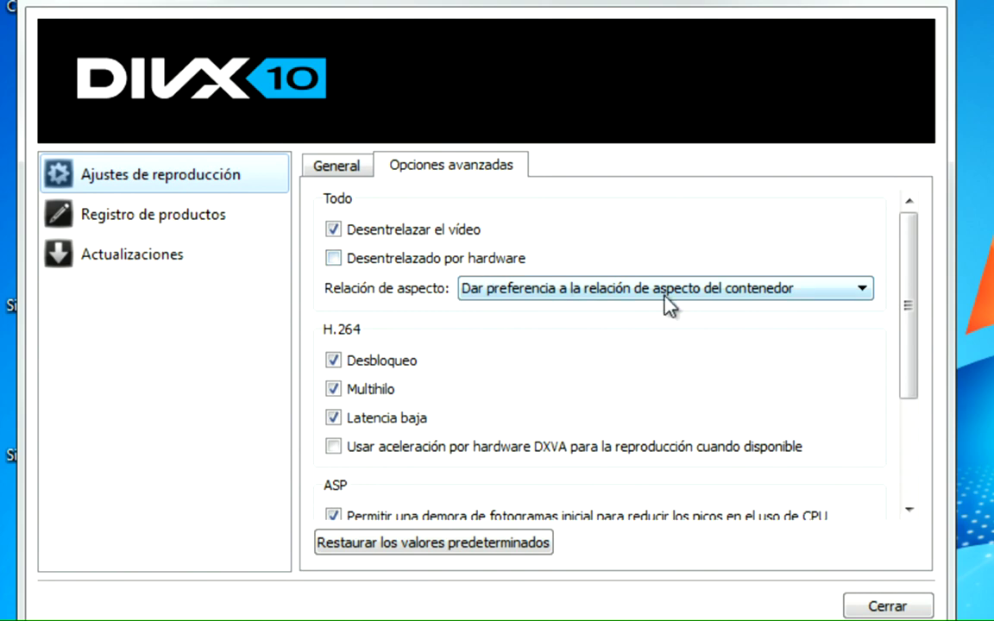
{"action": "left_click", "coordinate": [503, 292]}
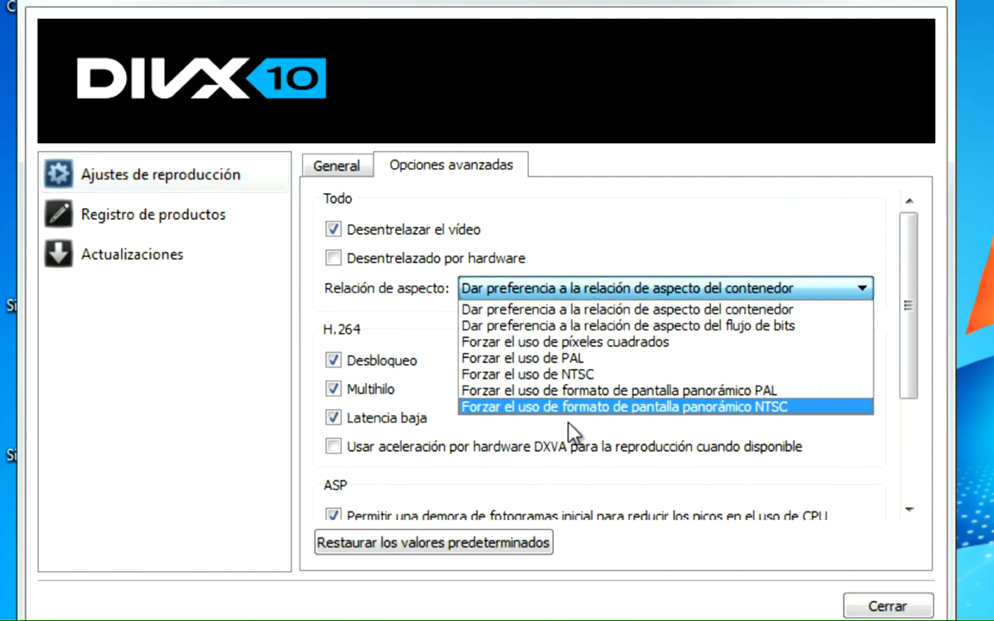
{"action": "left_click", "coordinate": [545, 246]}
{"action": "left_click_drag", "start_coordinate": [902, 241], "coordinate": [912, 149]}
{"action": "left_click", "coordinate": [335, 166]}
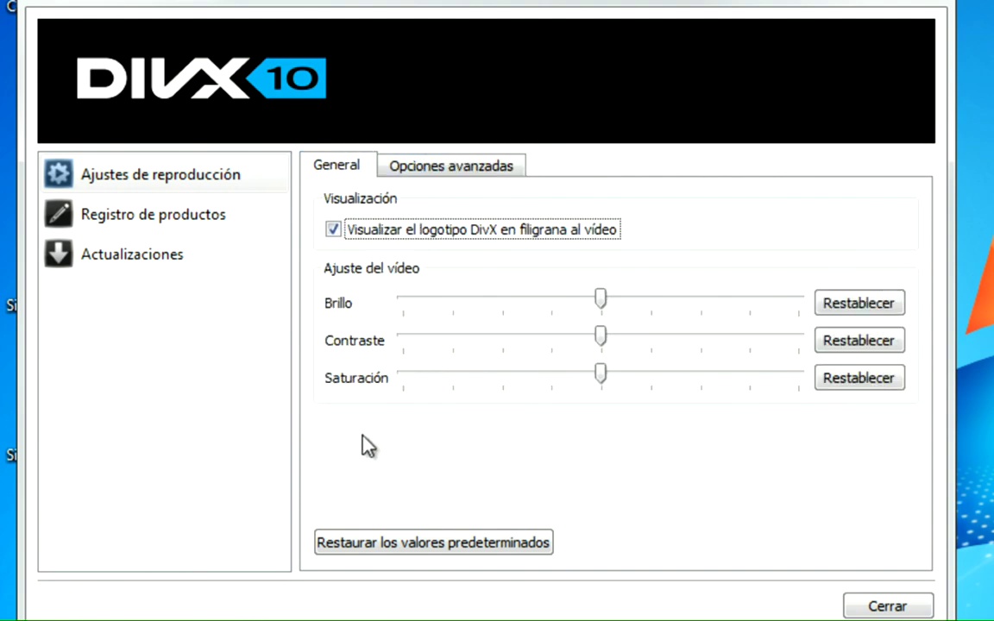
- Review product registration and the update options, keep the update check interval at Cada 3 días, and close the codec settings
{"action": "left_click", "coordinate": [97, 214]}
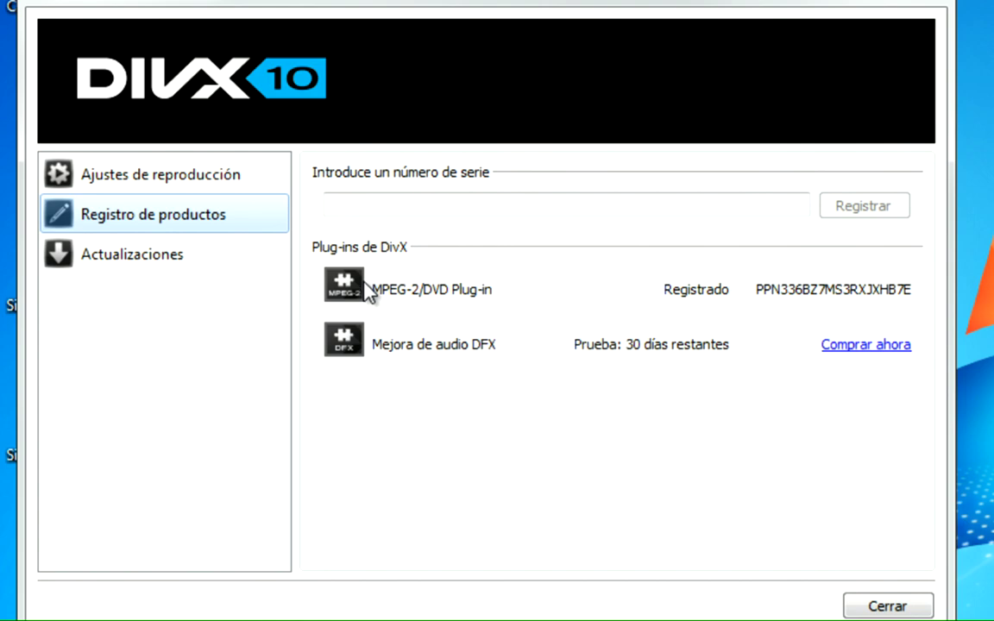
{"action": "left_click", "coordinate": [166, 265]}
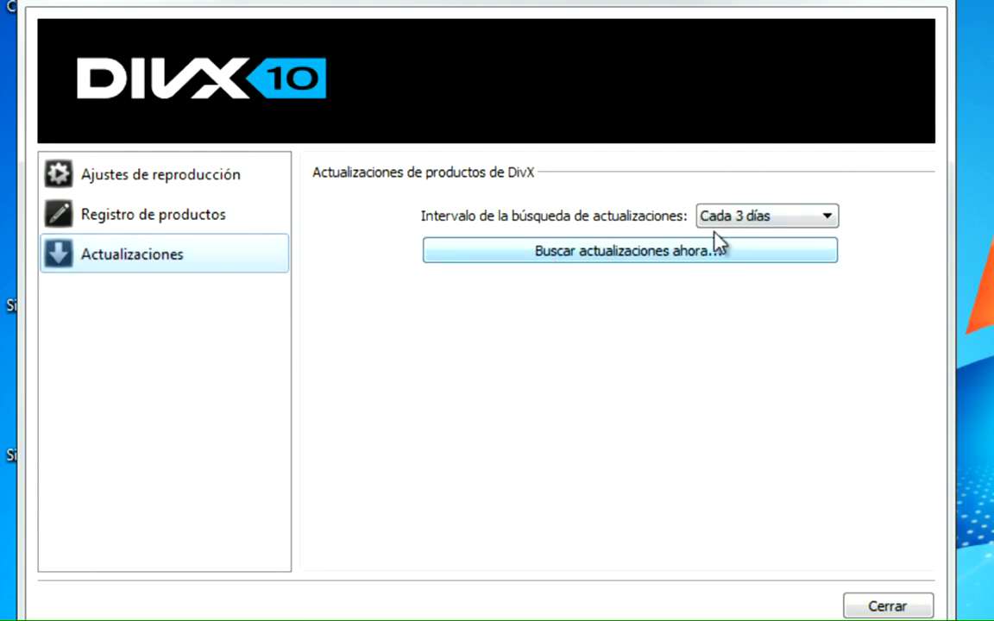
{"action": "left_click", "coordinate": [772, 219]}
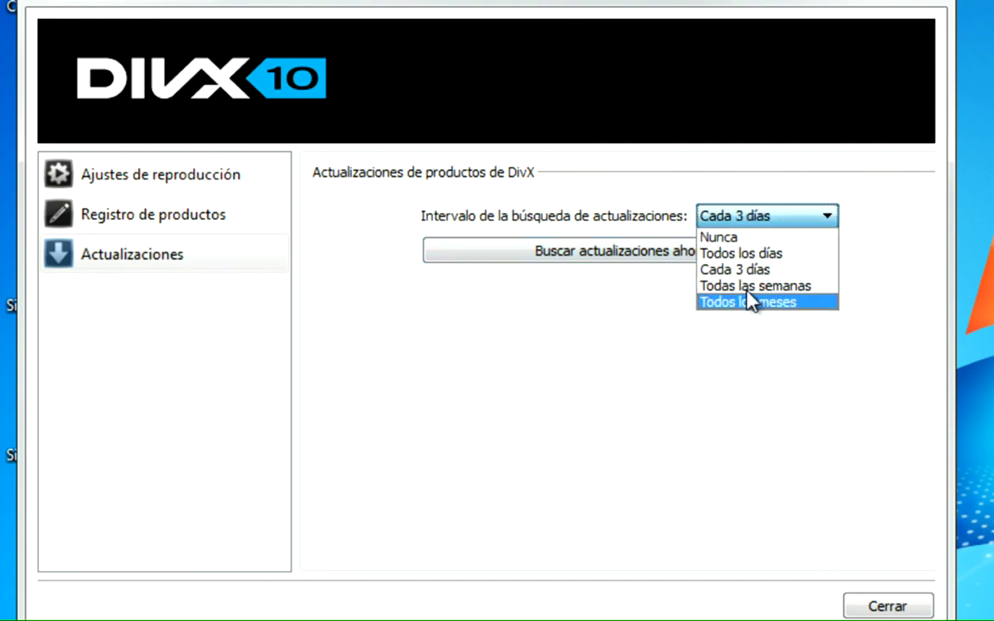
{"action": "left_click", "coordinate": [715, 274]}
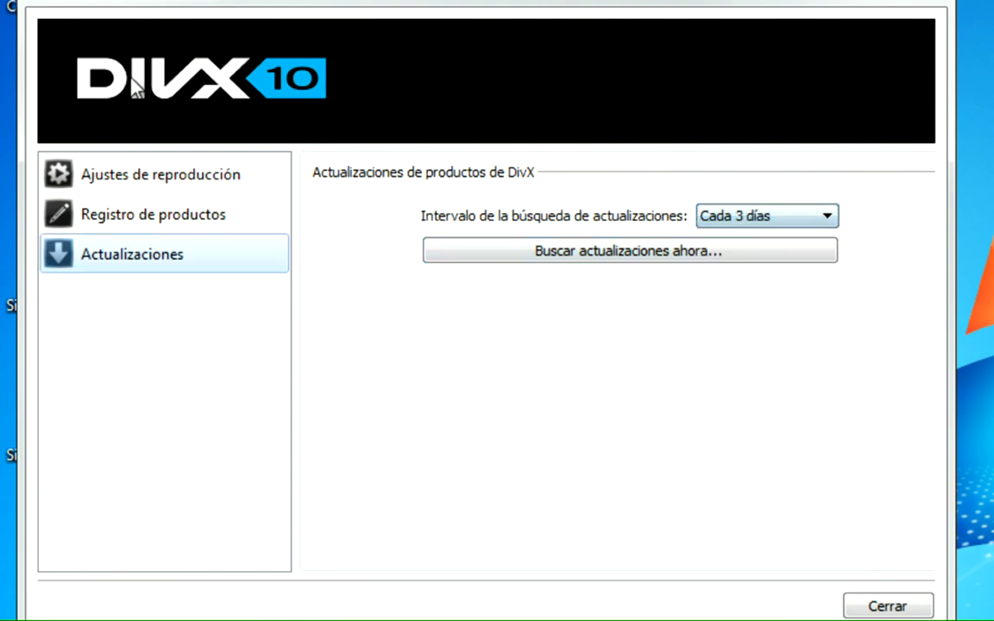
{"action": "left_click", "coordinate": [889, 607]}
- Open DivX Player and play Sintel.2010.1080p-Original.mkv from the desktop in it
{"action": "double_click", "coordinate": [285, 125]}
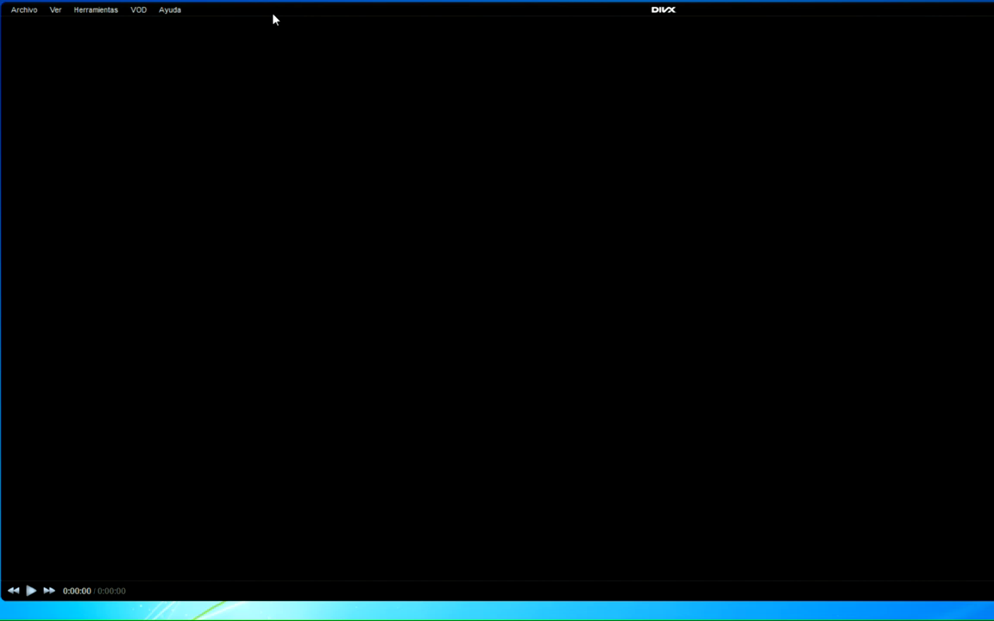
{"action": "left_click_drag", "start_coordinate": [266, 16], "coordinate": [475, 68]}
{"action": "left_click", "coordinate": [39, 292]}
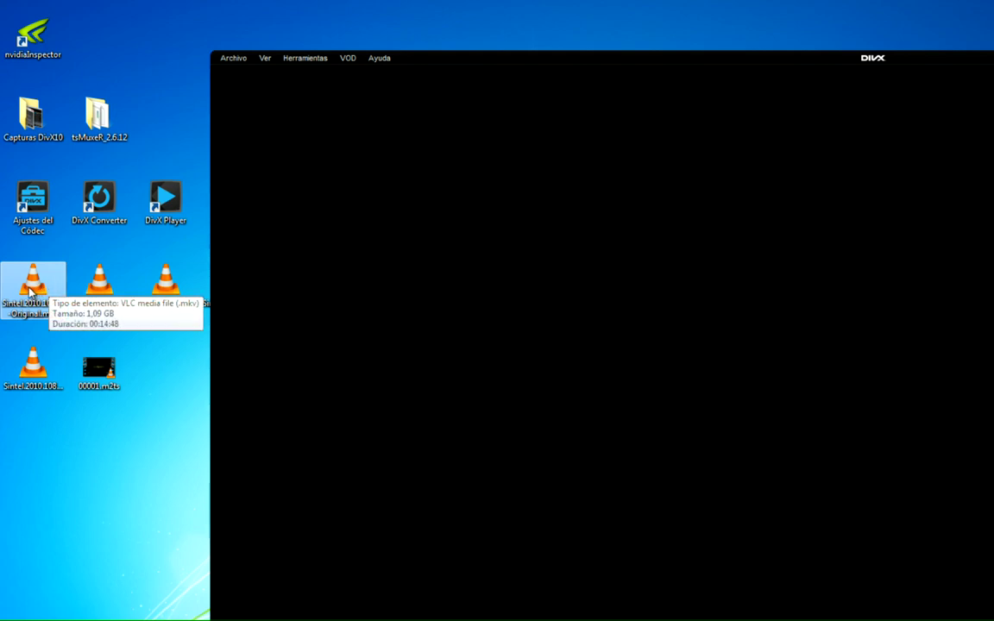
{"action": "left_click_drag", "start_coordinate": [31, 289], "coordinate": [424, 222]}
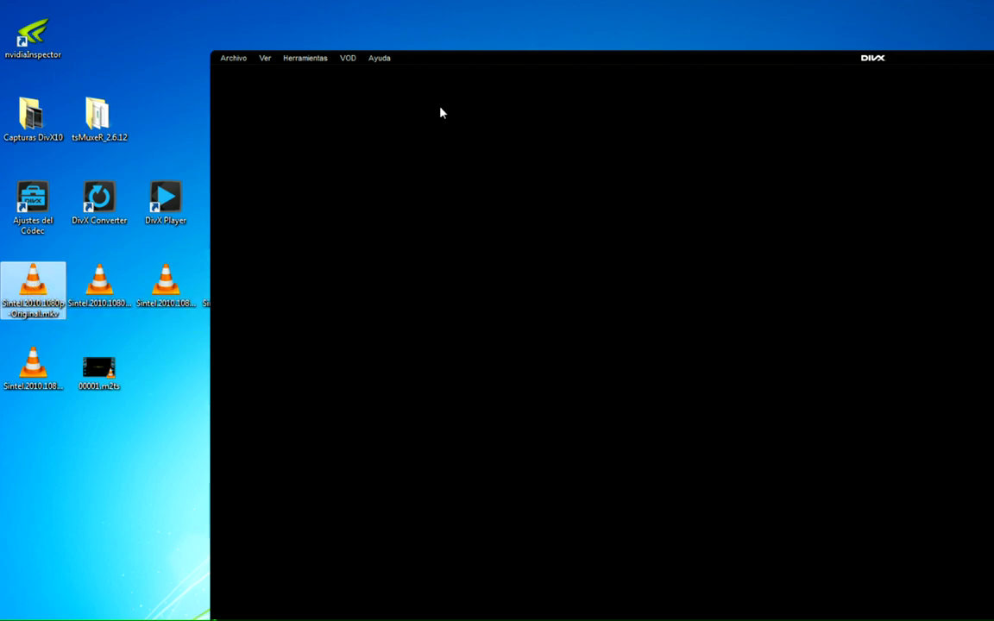
{"action": "left_click_drag", "start_coordinate": [456, 66], "coordinate": [271, 31]}
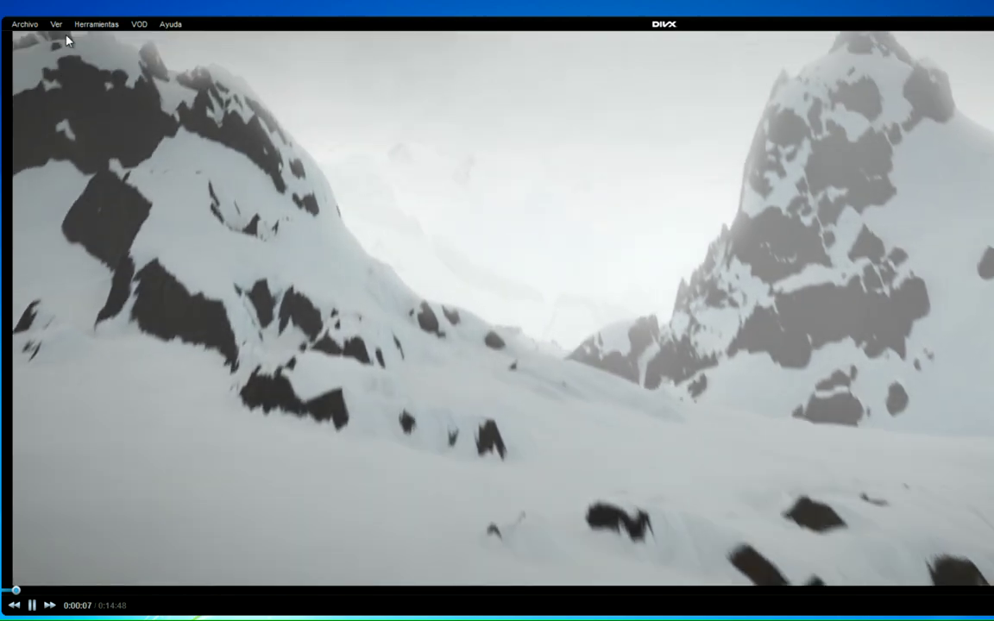
- Examine the player's commands and the video's chapter, audio, subtitle, size and aspect options, keeping Formato original
{"action": "left_click", "coordinate": [82, 23]}
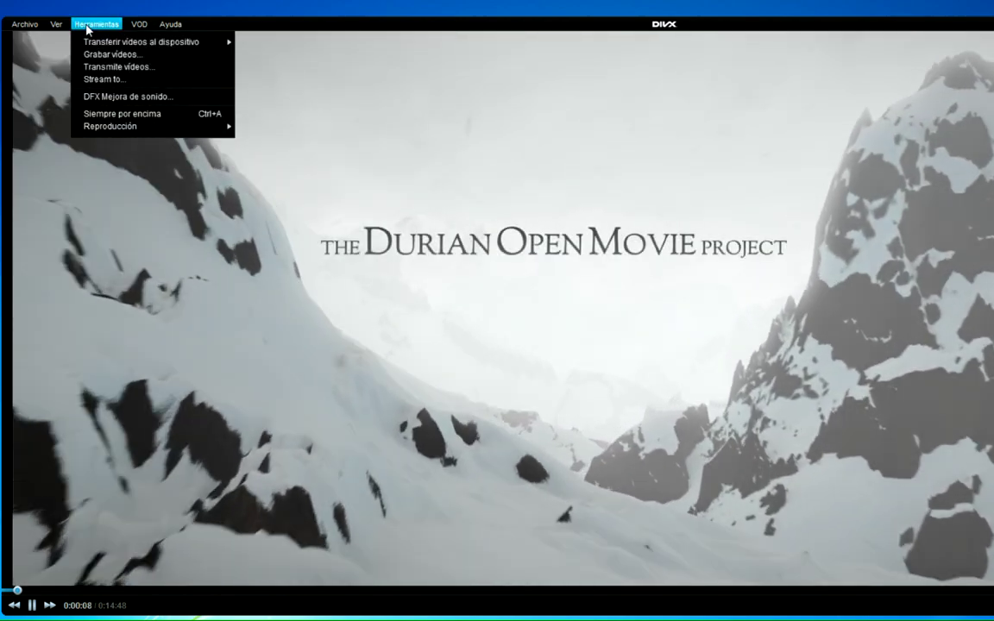
{"action": "mouse_move", "coordinate": [24, 23]}
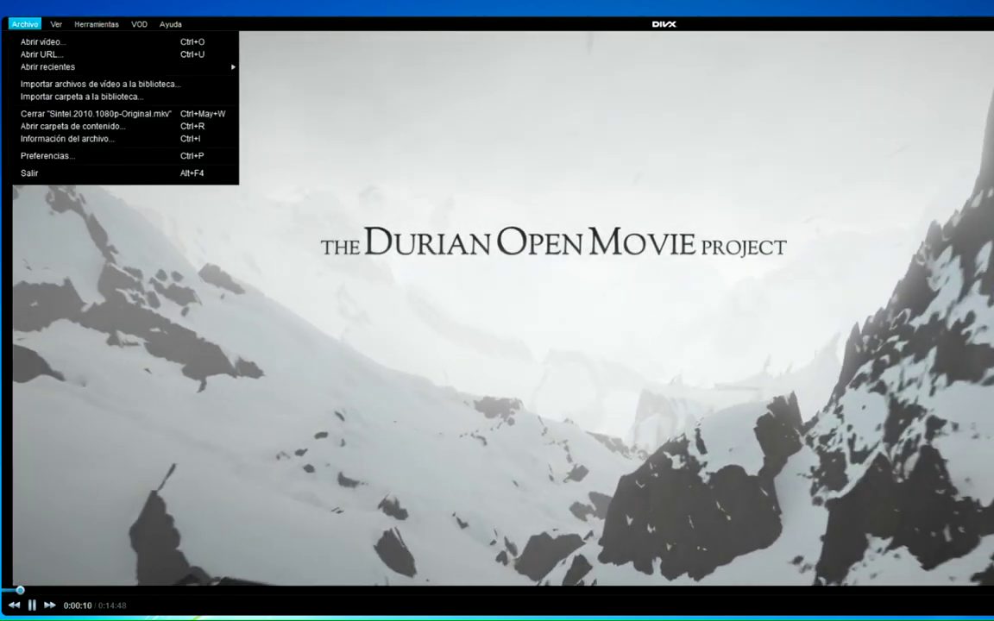
{"action": "right_click", "coordinate": [384, 203]}
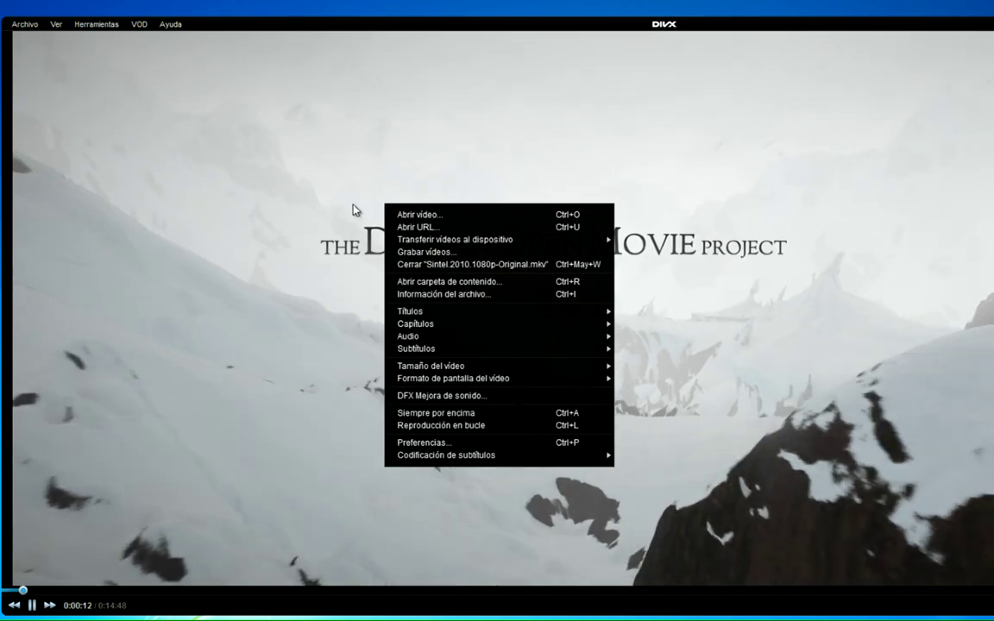
{"action": "right_click", "coordinate": [83, 90]}
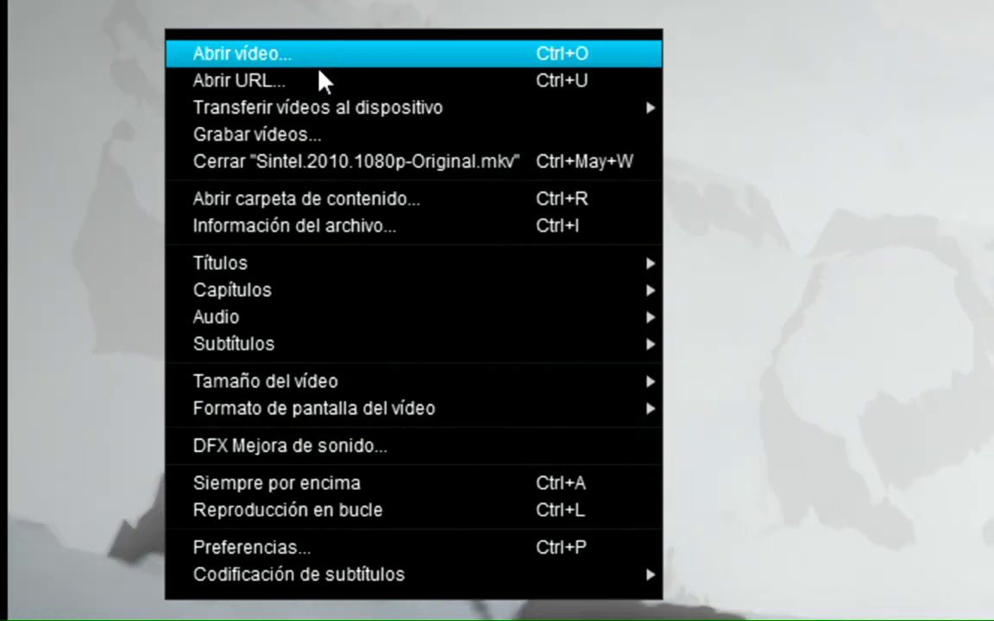
{"action": "mouse_move", "coordinate": [335, 326]}
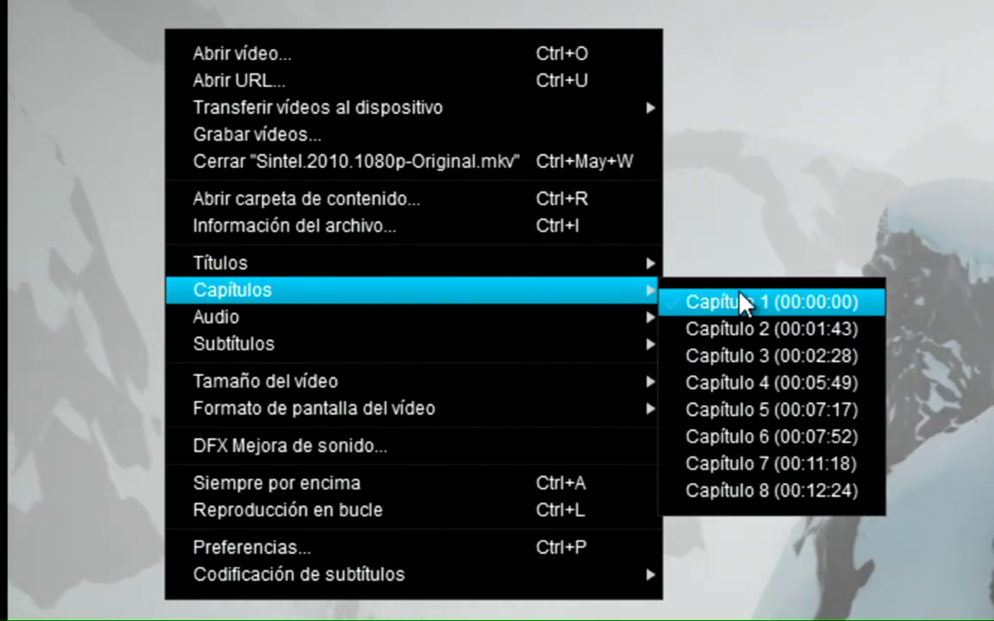
{"action": "mouse_move", "coordinate": [404, 321]}
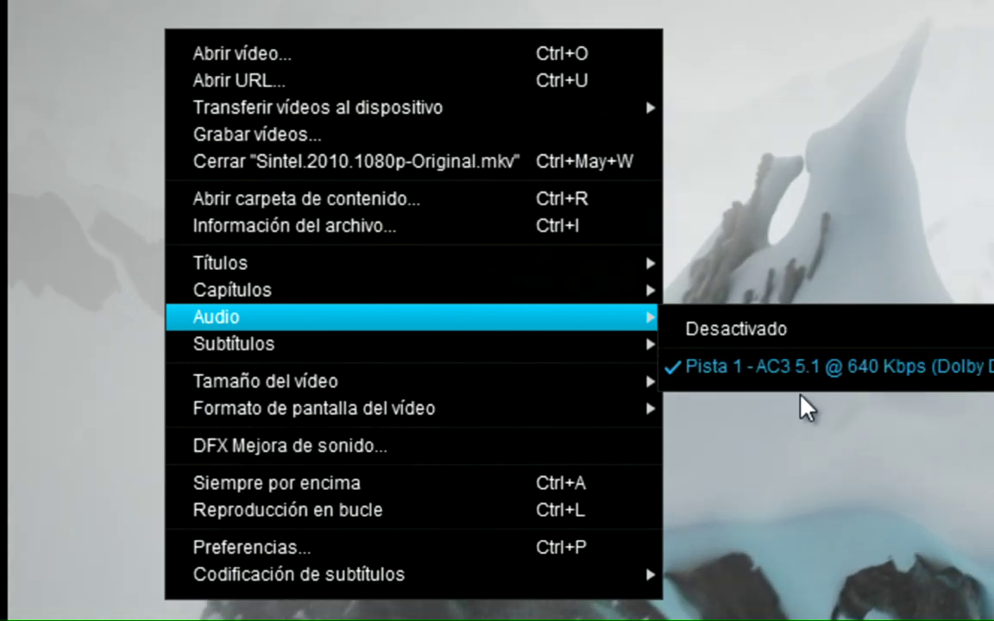
{"action": "mouse_move", "coordinate": [412, 349]}
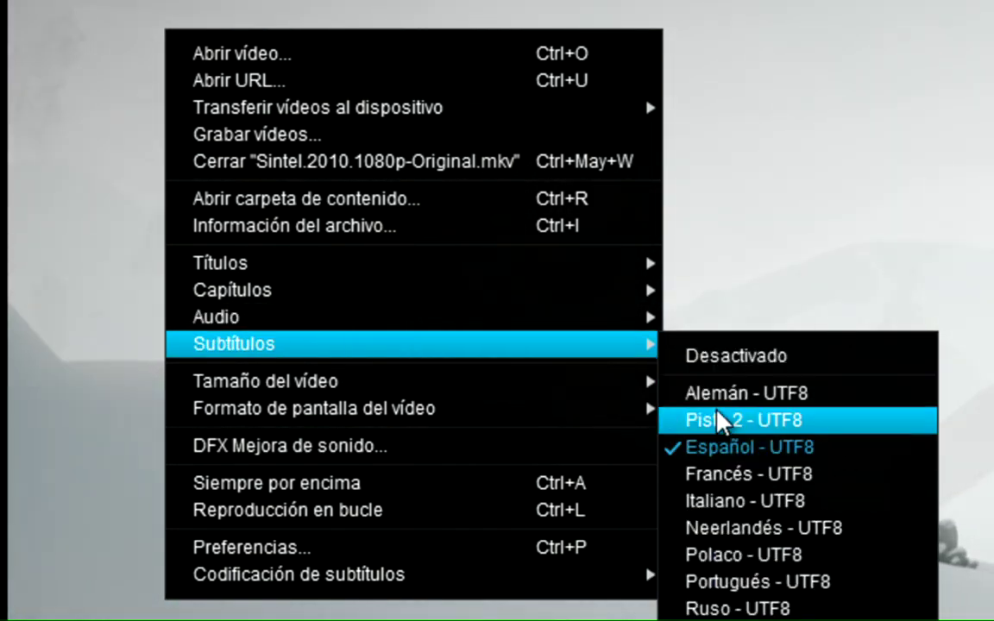
{"action": "mouse_move", "coordinate": [620, 385]}
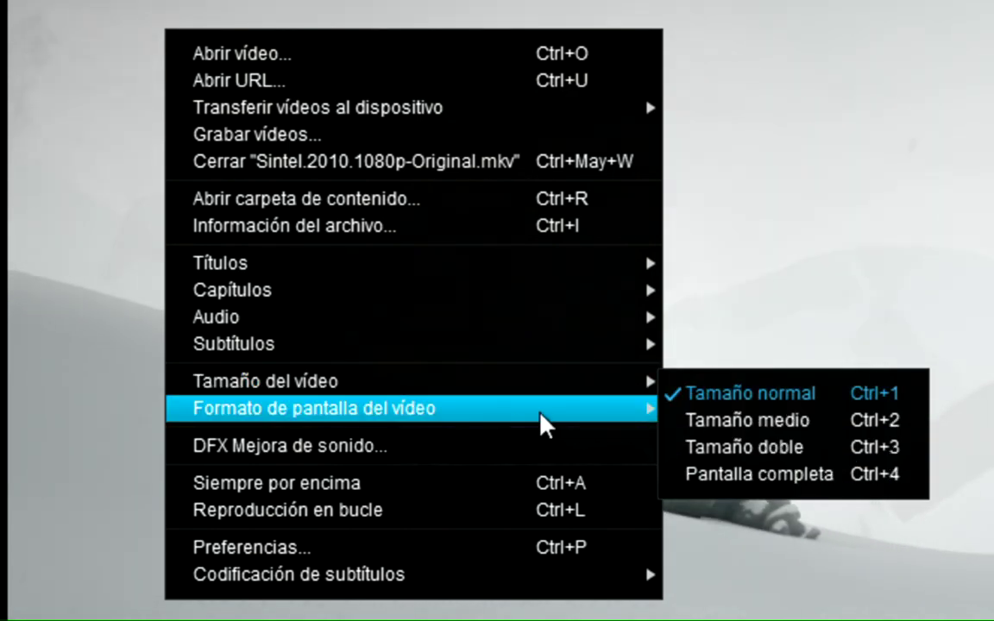
{"action": "mouse_move", "coordinate": [517, 416]}
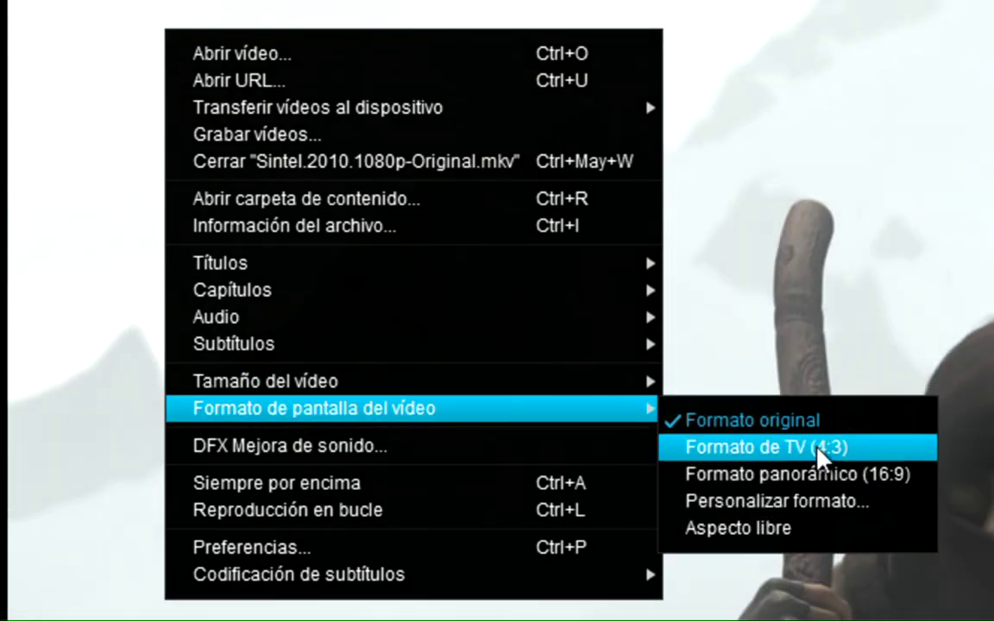
{"action": "left_click", "coordinate": [751, 420]}
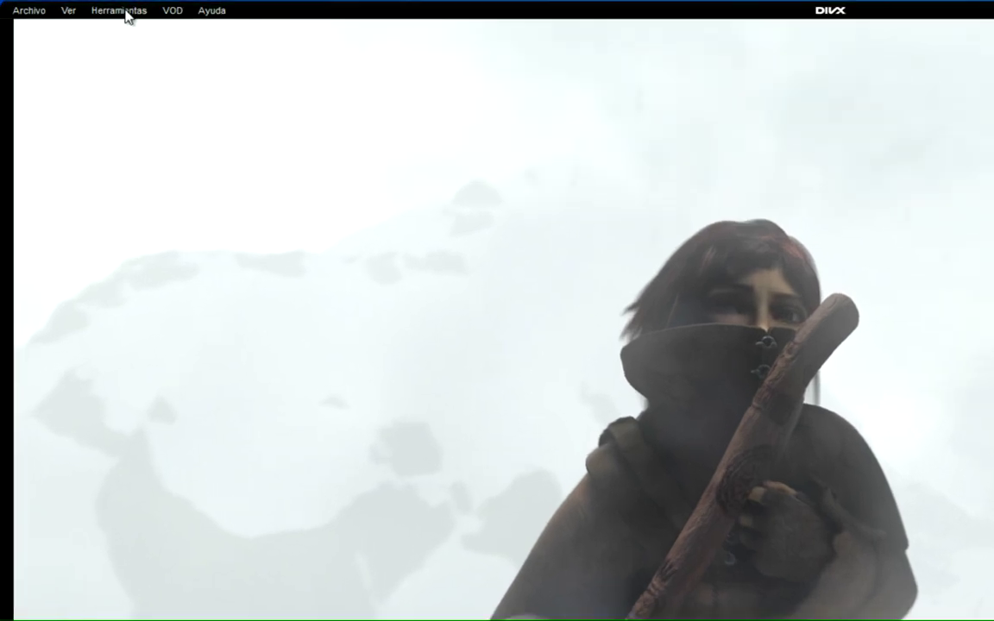
- Look over the player's video transfer, recording and streaming tools and the playback control for sending video to another screen
{"action": "left_click", "coordinate": [97, 7]}
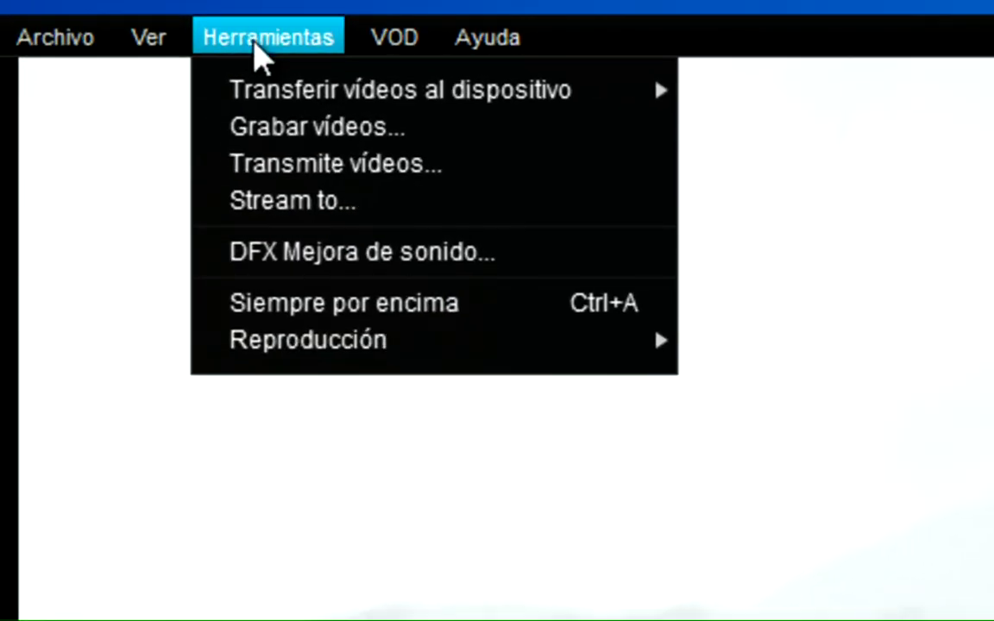
{"action": "mouse_move", "coordinate": [278, 97]}
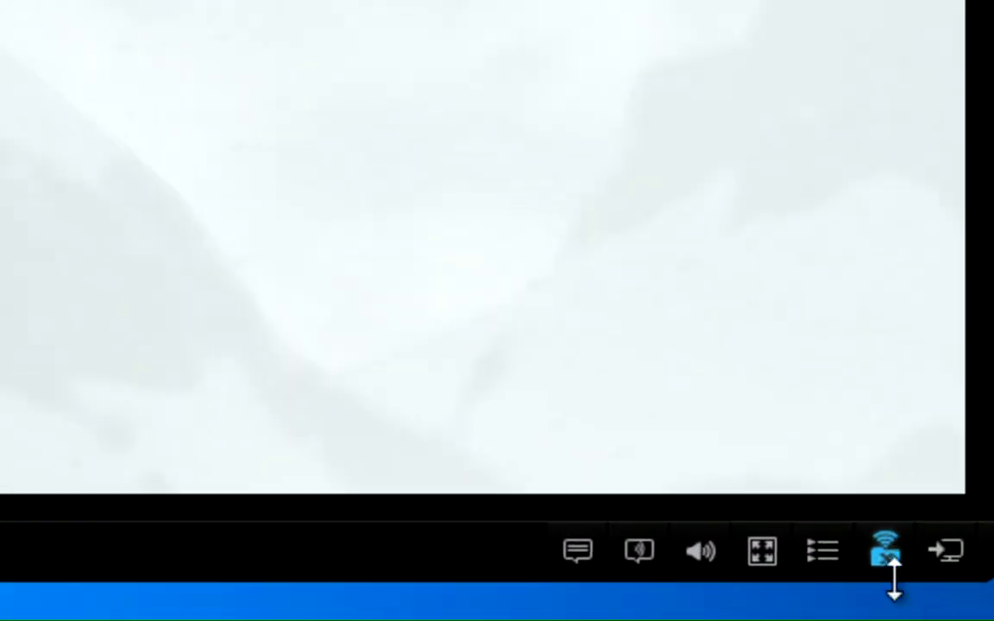
{"action": "left_click", "coordinate": [946, 552]}
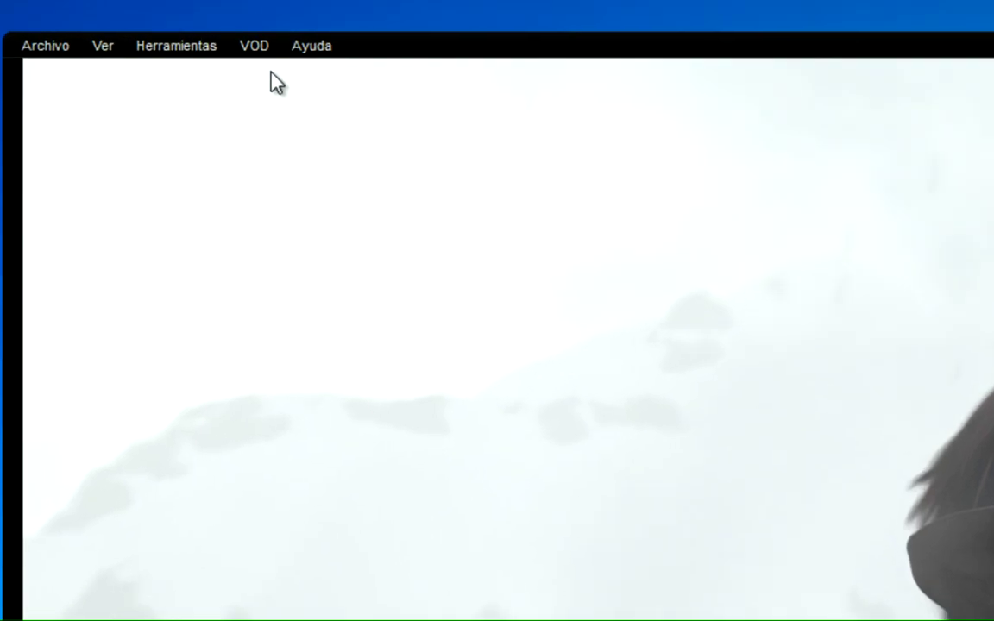
- Start transferring the video to a Blu-ray device with DivX To Go and continue past the welcome page
{"action": "left_click", "coordinate": [97, 27]}
{"action": "mouse_move", "coordinate": [99, 43]}
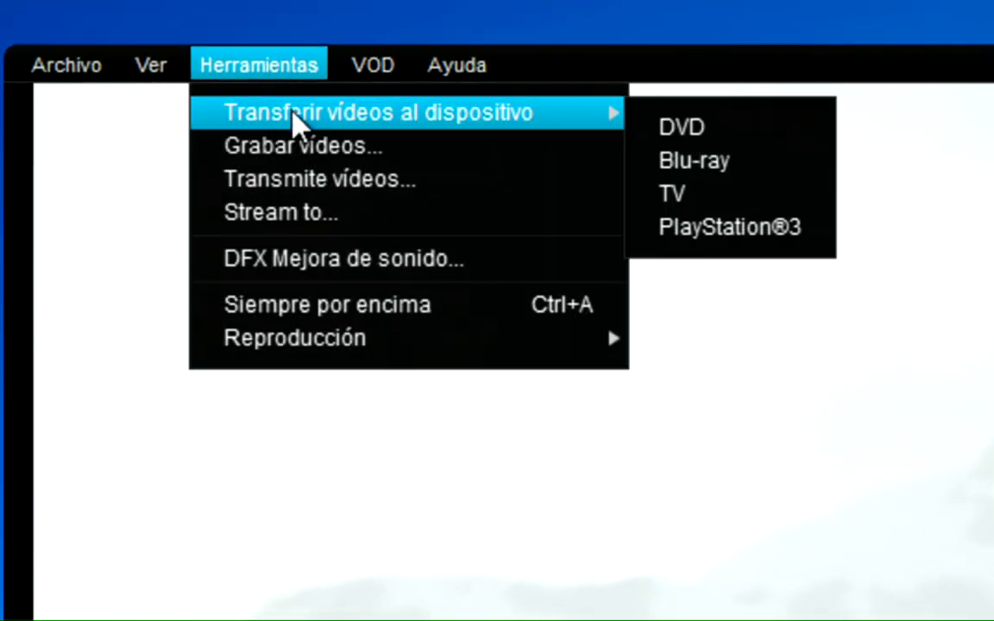
{"action": "left_click", "coordinate": [695, 161]}
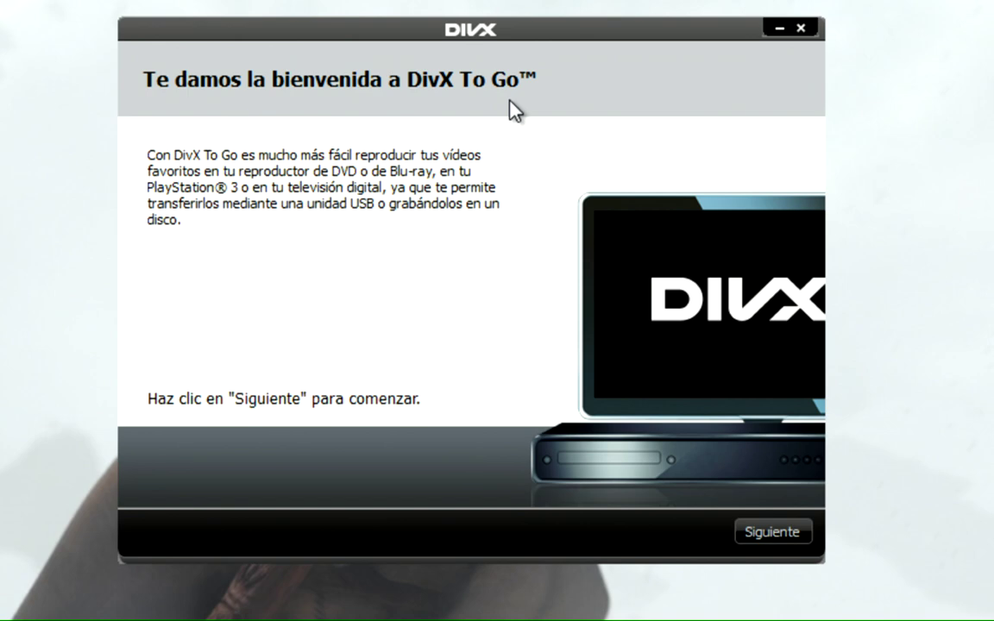
{"action": "left_click", "coordinate": [757, 535]}
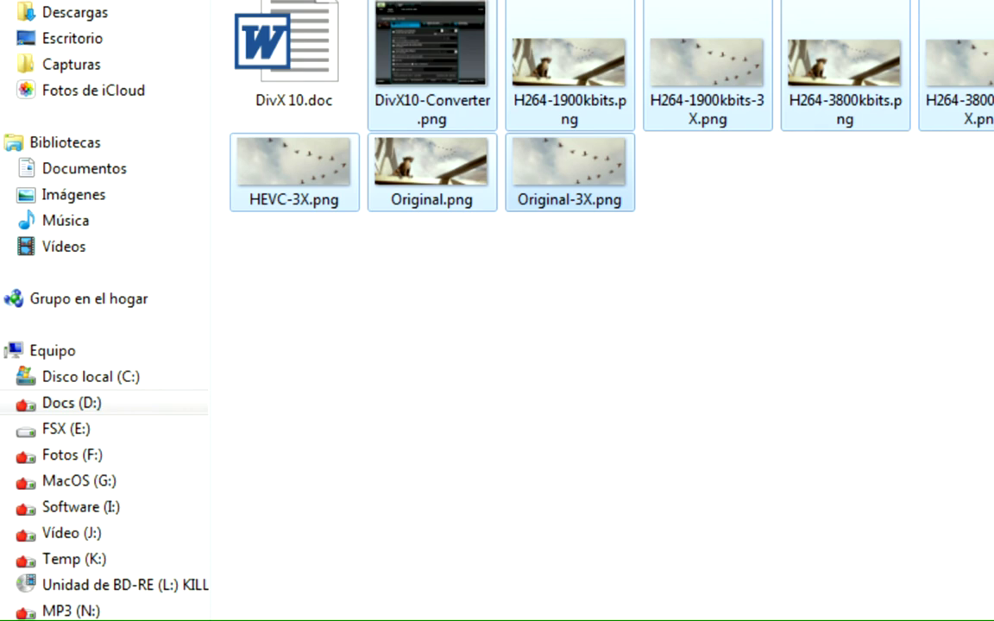
- Switch to Windows Explorer, check the FSX (E:) drive, and play Sintel.2010.1080p-PS3.divx from the DivX Movies folder in the Vídeos library
{"action": "left_click", "coordinate": [421, 381]}
{"action": "left_click", "coordinate": [65, 427]}
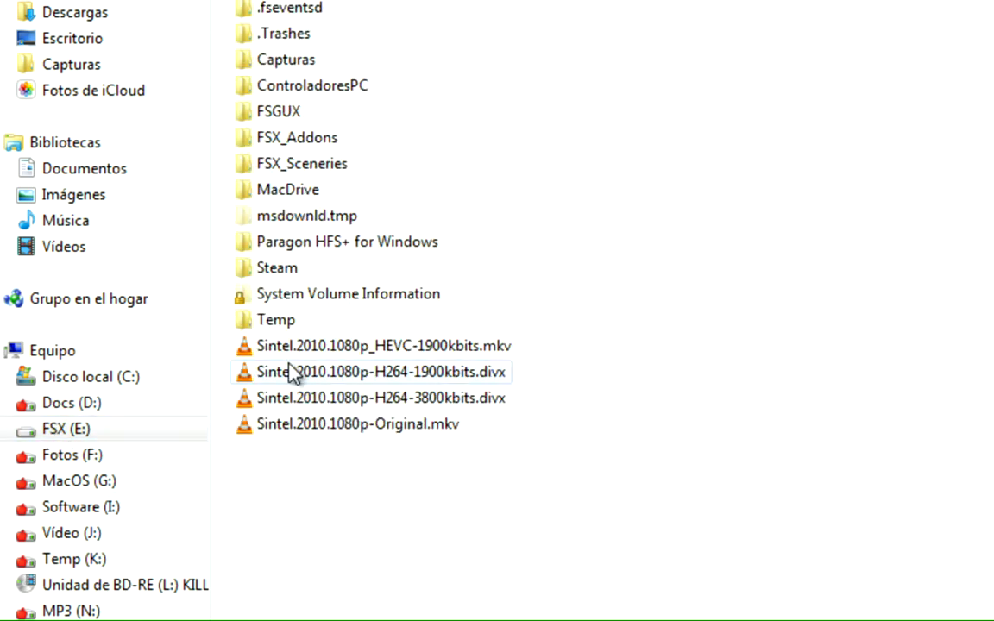
{"action": "left_click", "coordinate": [86, 253]}
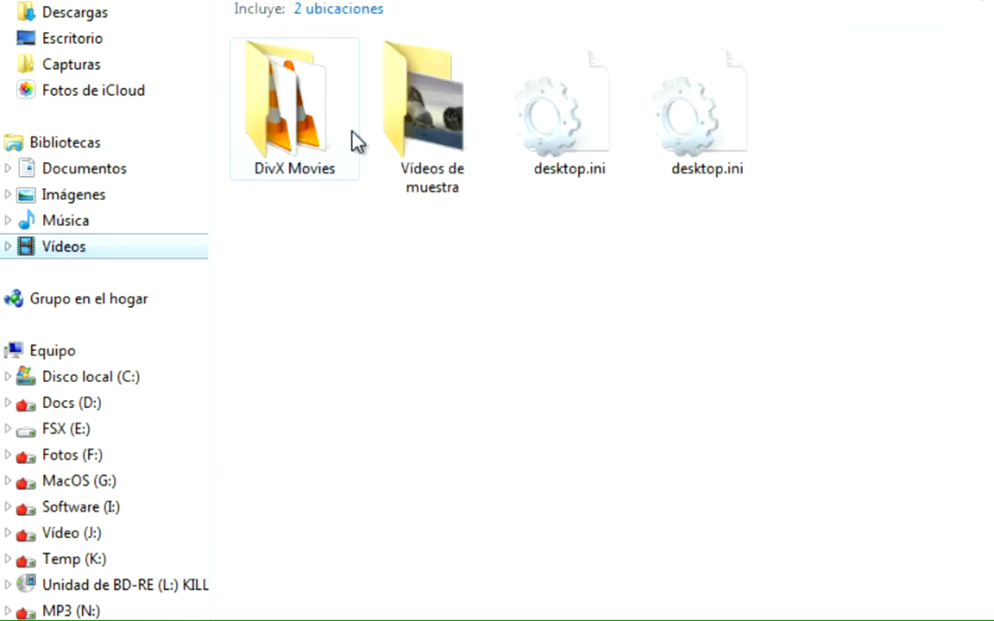
{"action": "double_click", "coordinate": [304, 115]}
{"action": "double_click", "coordinate": [688, 110]}
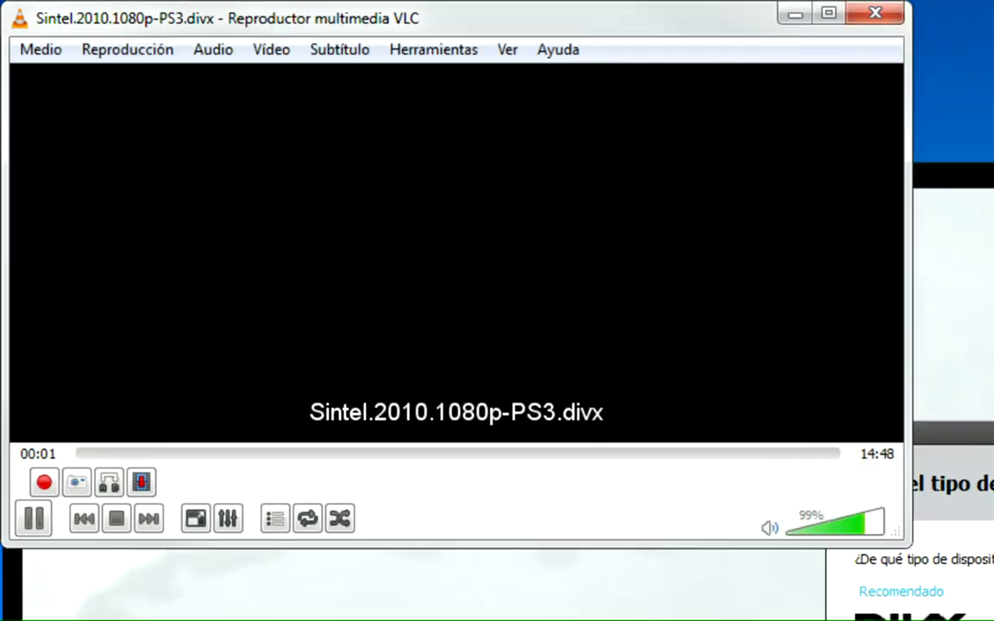
- Sample the PS3 video at about 1:20, 2:00 and 3:37, and close VLC
{"action": "left_click", "coordinate": [120, 444]}
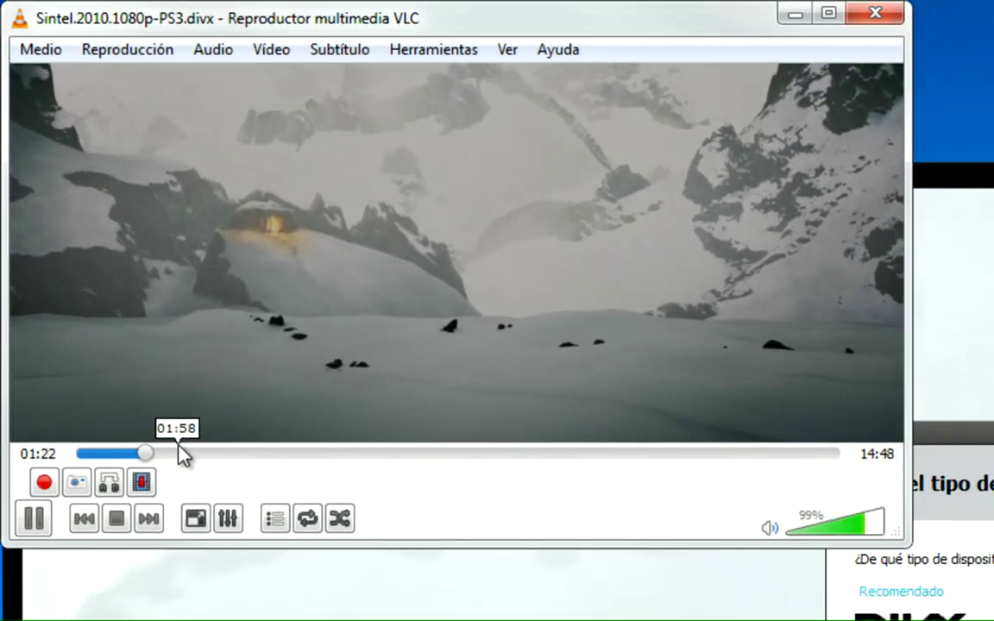
{"action": "left_click", "coordinate": [181, 450]}
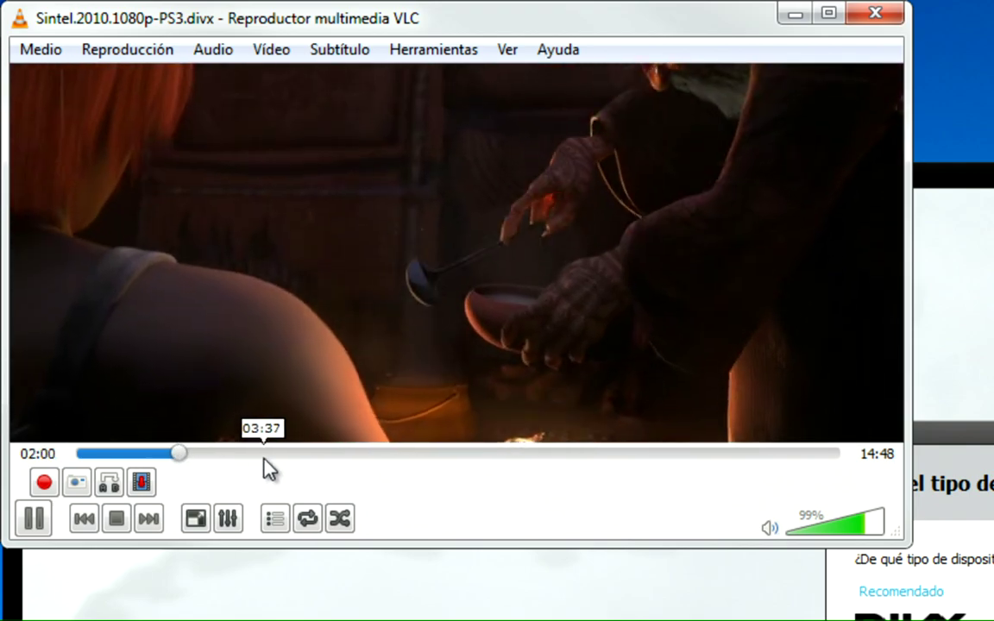
{"action": "left_click", "coordinate": [263, 454]}
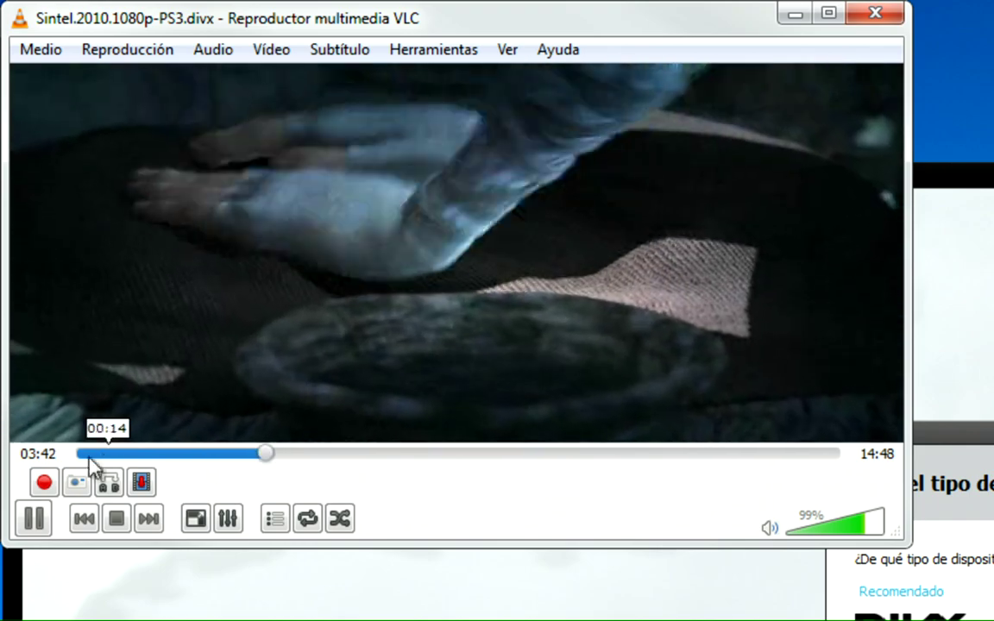
{"action": "left_click", "coordinate": [878, 13]}
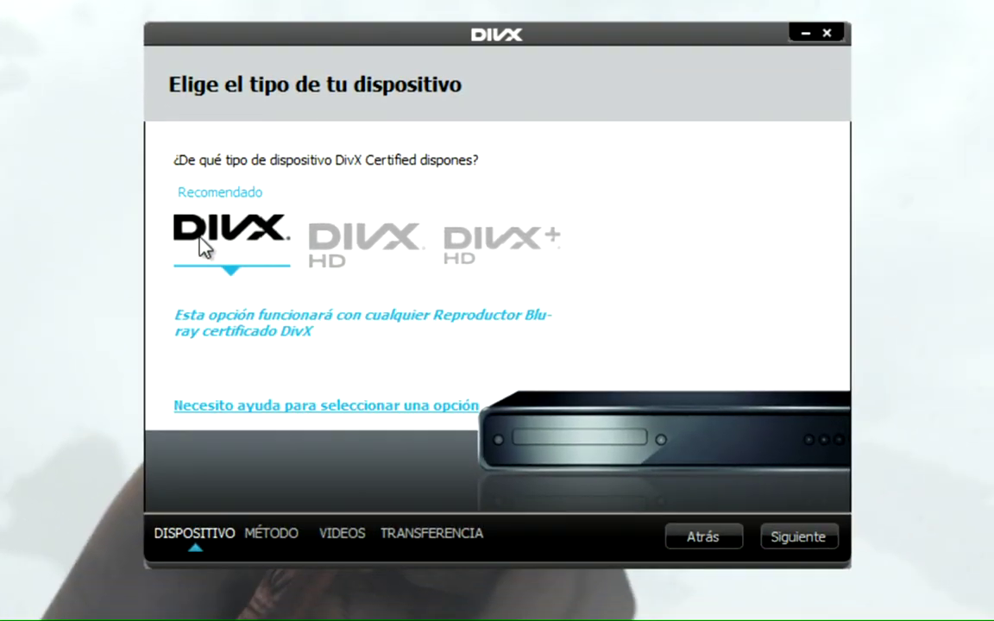
- Compare the DivX HD and DivX+ HD device types, choose DivX HD, and continue to the transfer method
{"action": "left_click", "coordinate": [361, 240]}
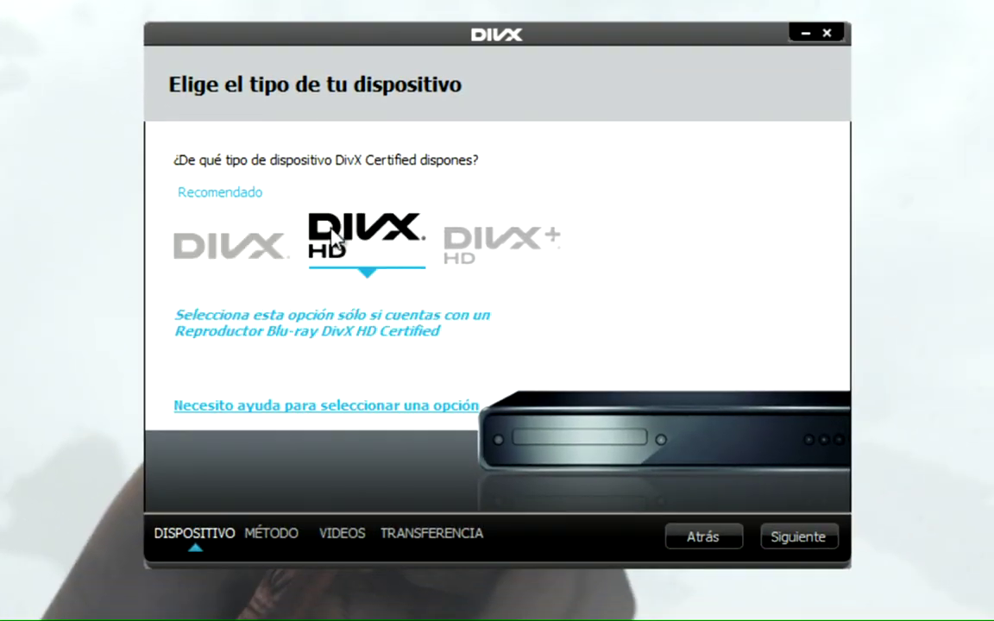
{"action": "left_click", "coordinate": [499, 255]}
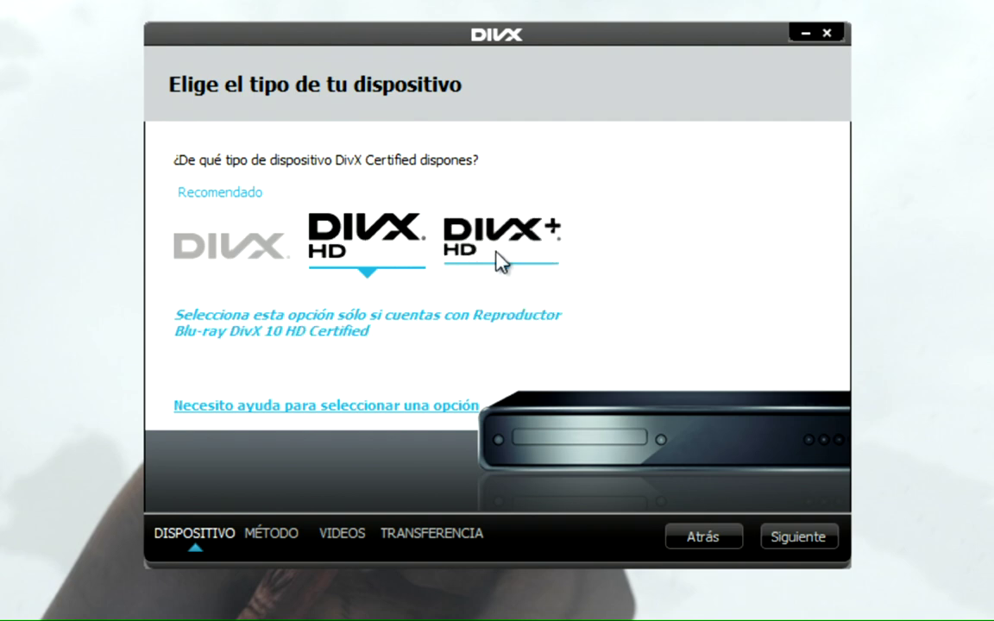
{"action": "left_click", "coordinate": [388, 250]}
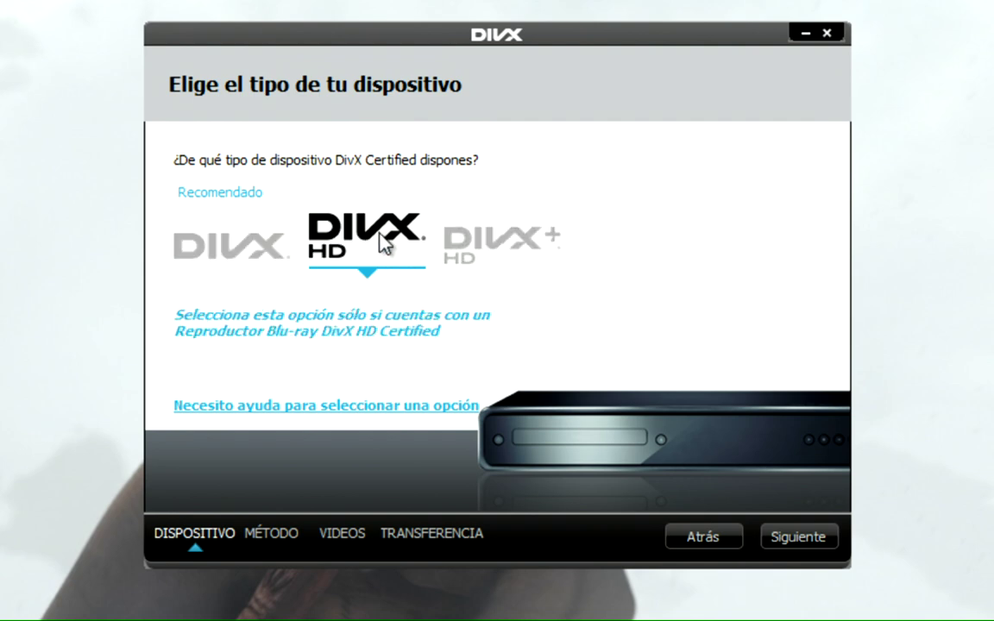
{"action": "left_click", "coordinate": [798, 538]}
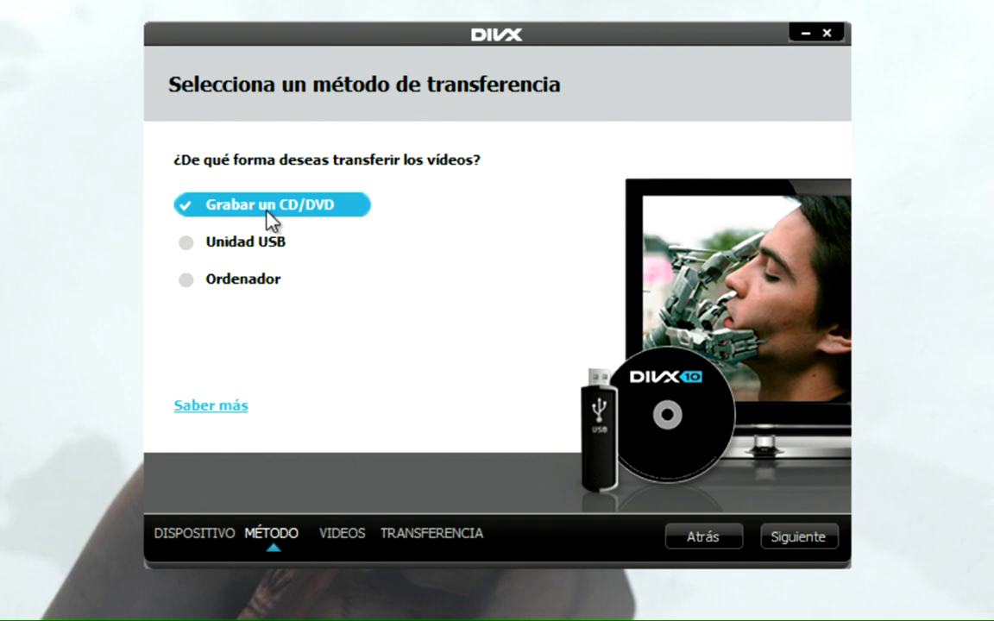
- Review the USB transfer method, choose Ordenador instead, and continue to the video list
{"action": "left_click", "coordinate": [246, 255]}
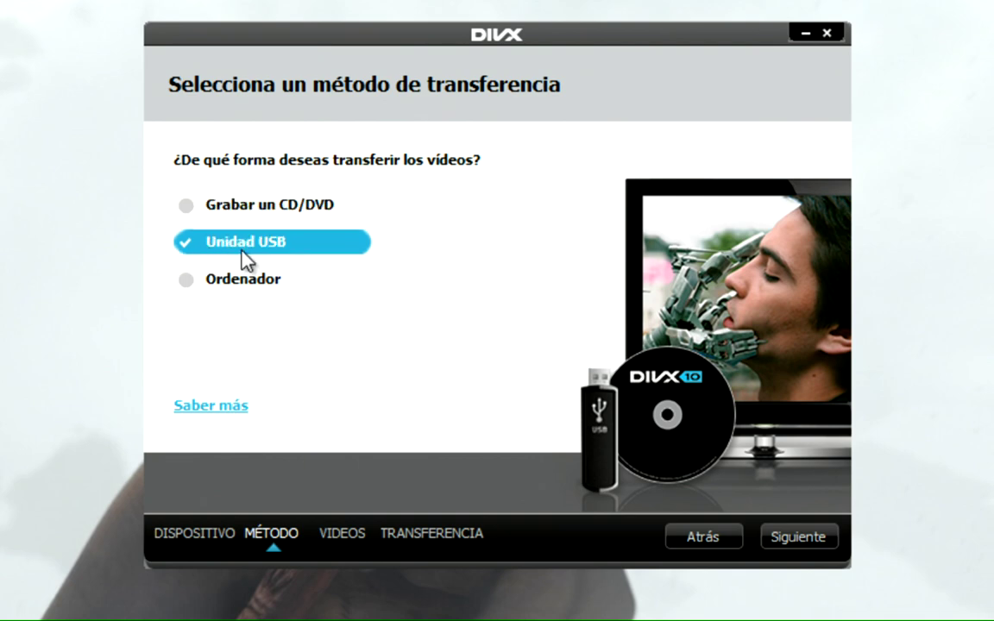
{"action": "left_click", "coordinate": [173, 277]}
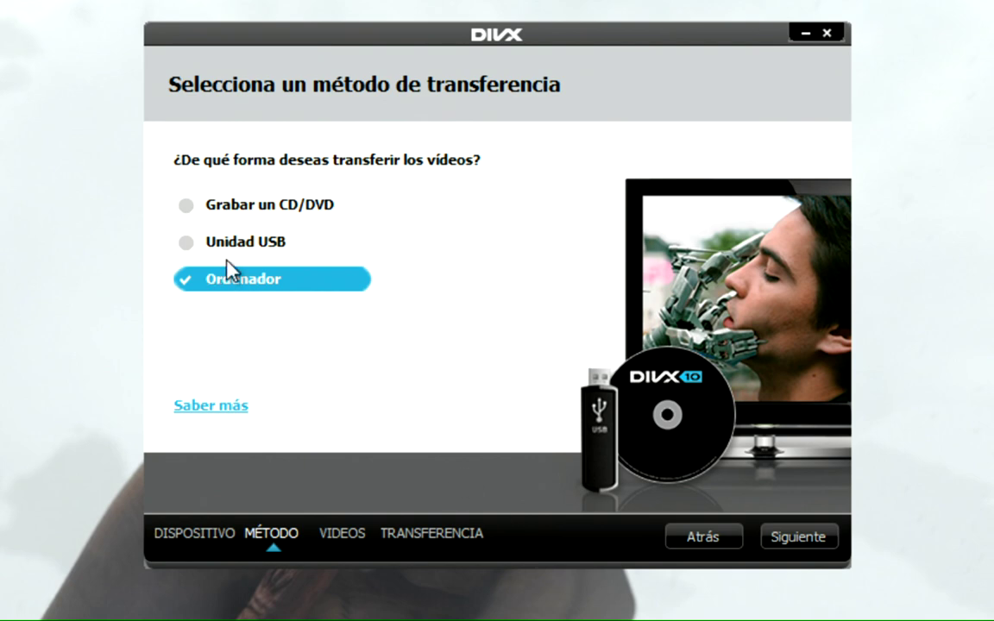
{"action": "left_click", "coordinate": [798, 537]}
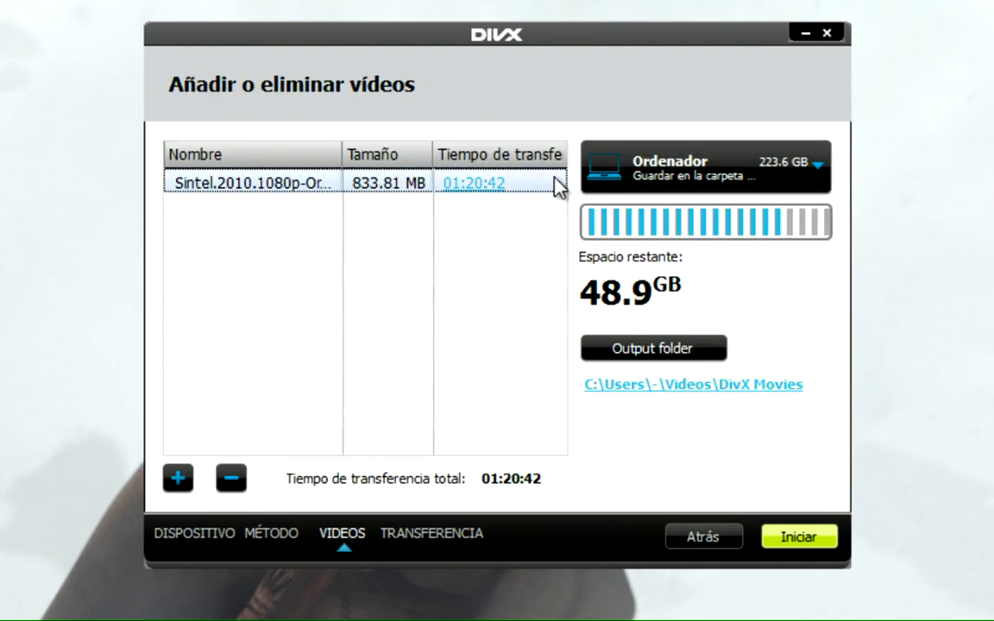
- Check the output folder selection, keeping DivX Movies, and close the transfer wizard without starting the conversion
{"action": "left_click", "coordinate": [625, 352]}
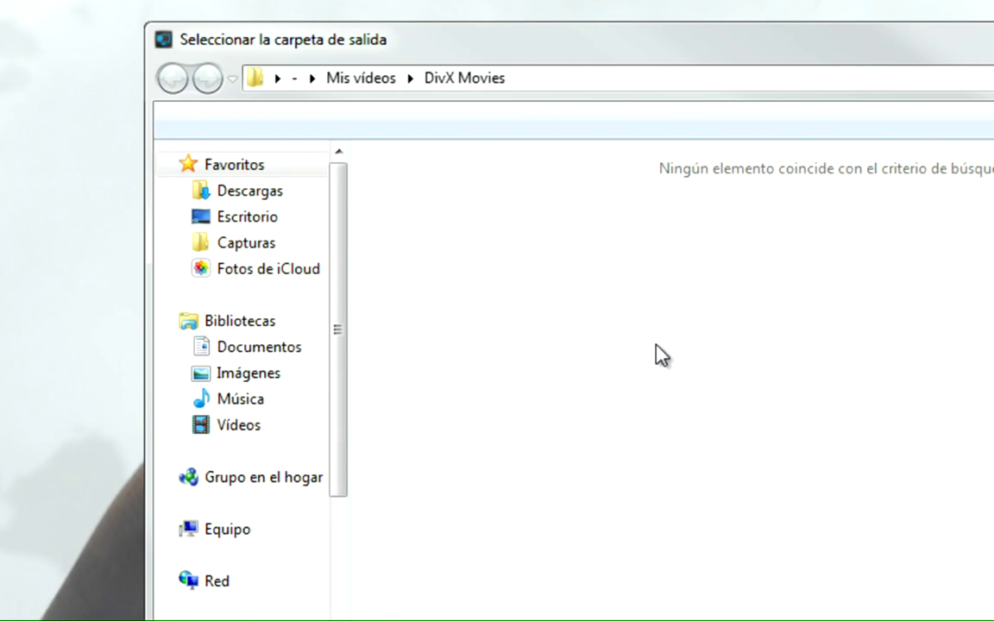
{"action": "key", "text": "Return"}
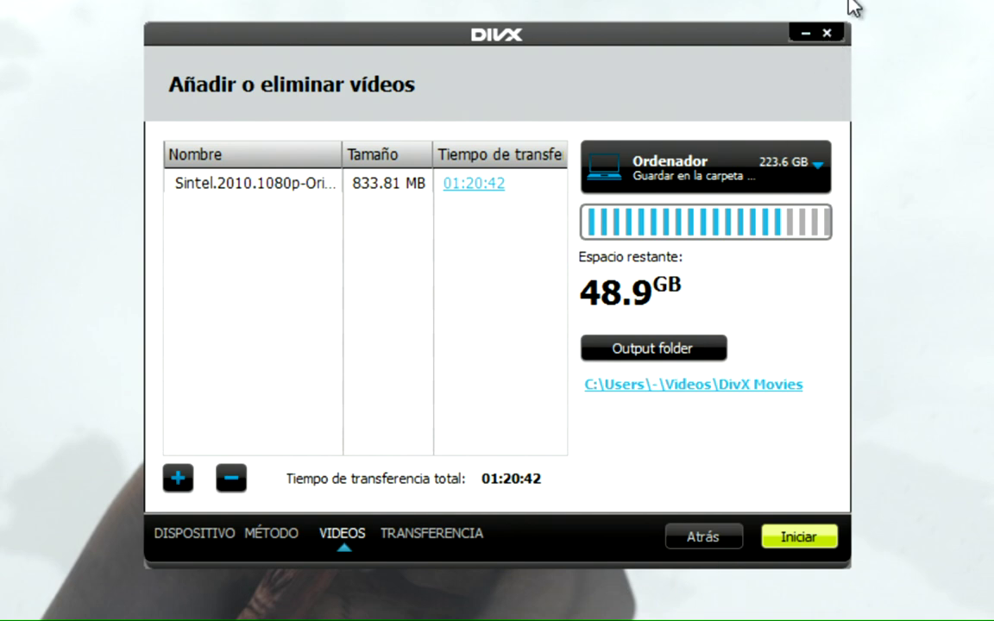
{"action": "left_click", "coordinate": [827, 33]}
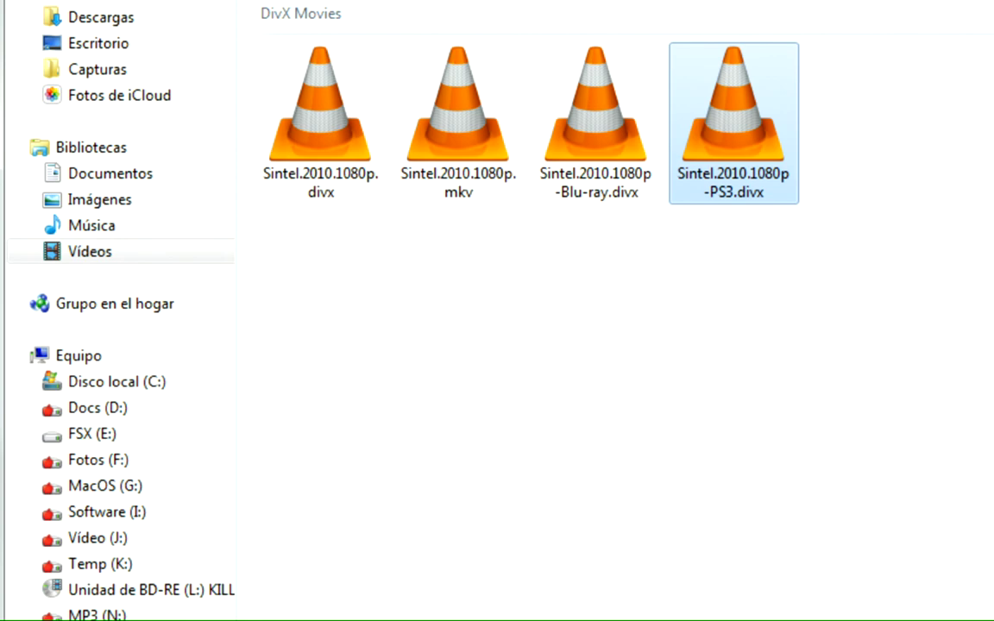
- Play Sintel.2010.1080p-Blu-ray.divx from DivX Movies in VLC, skip to about 1:05, lower the volume, and close the playback
{"action": "left_click", "coordinate": [595, 148]}
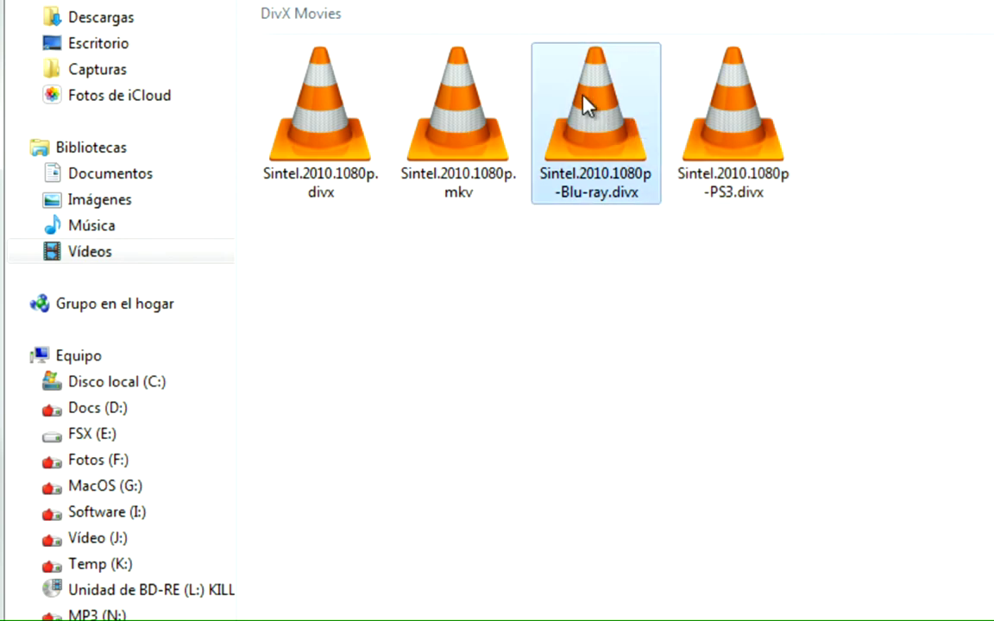
{"action": "double_click", "coordinate": [585, 131]}
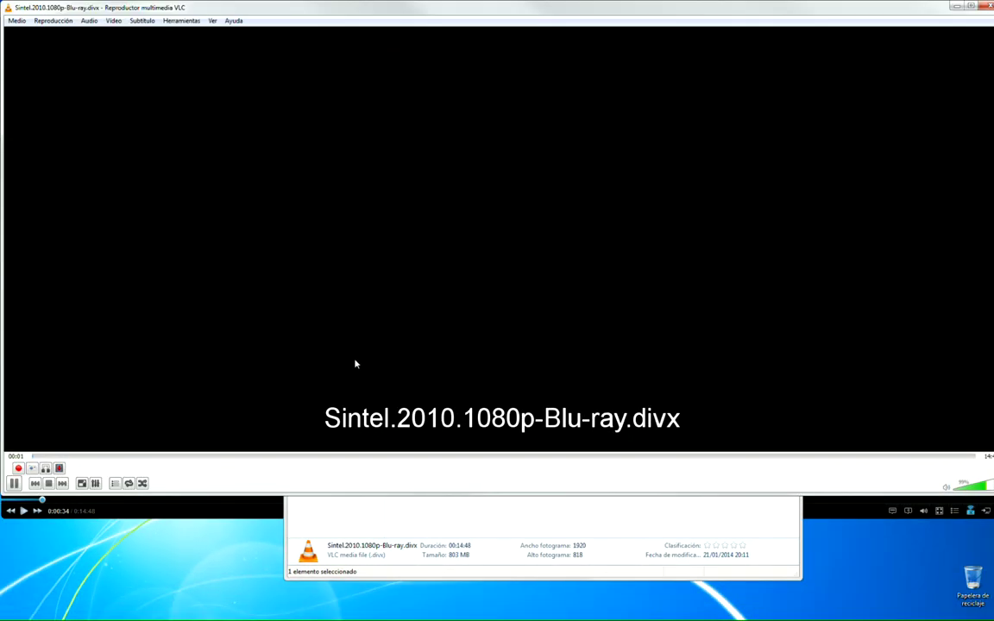
{"action": "left_click", "coordinate": [100, 456]}
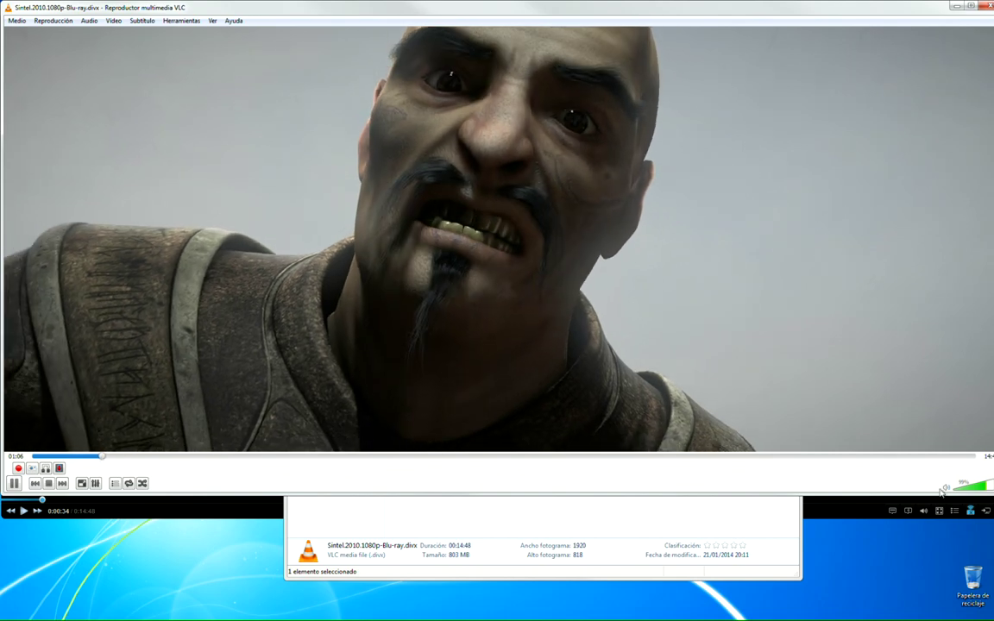
{"action": "left_click", "coordinate": [960, 484]}
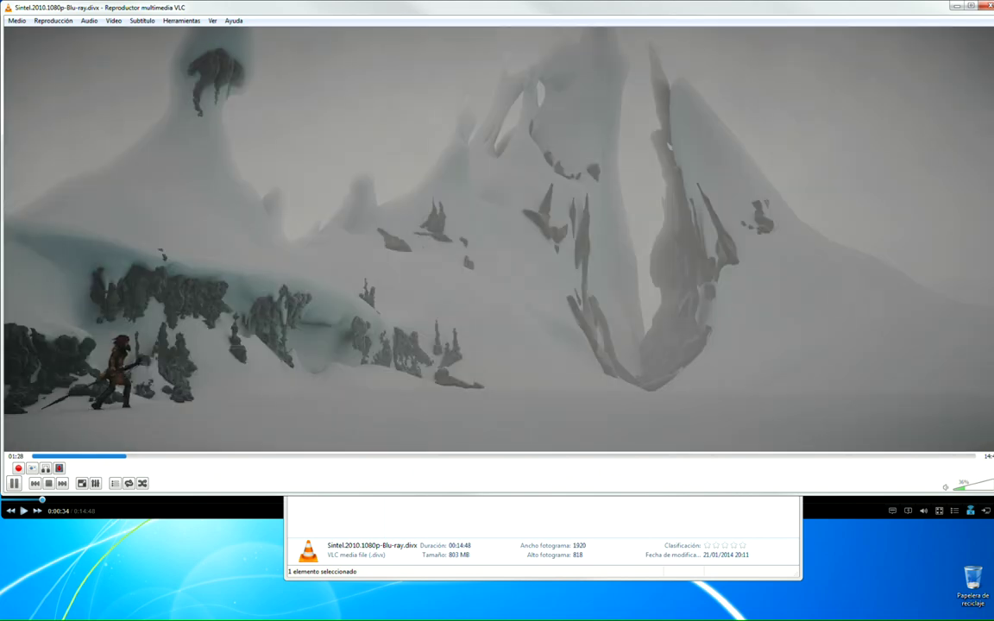
{"action": "left_click", "coordinate": [988, 6]}
{"action": "left_click", "coordinate": [412, 347]}
{"action": "left_click", "coordinate": [785, 97]}
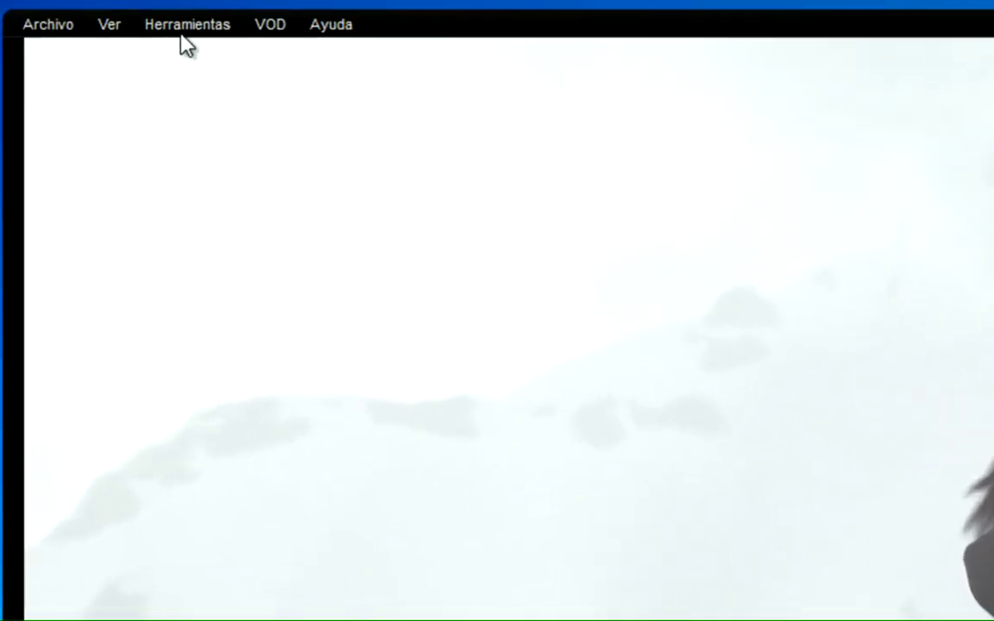
- View the DivX Player product page on the DivX website and return to DivX Player
{"action": "left_click", "coordinate": [71, 75]}
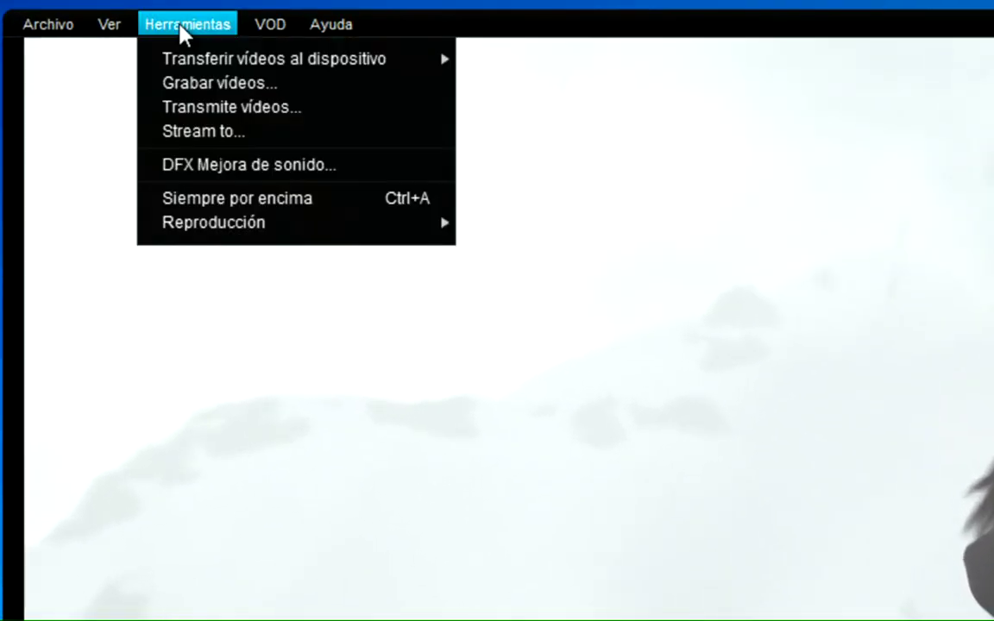
{"action": "left_click", "coordinate": [250, 119]}
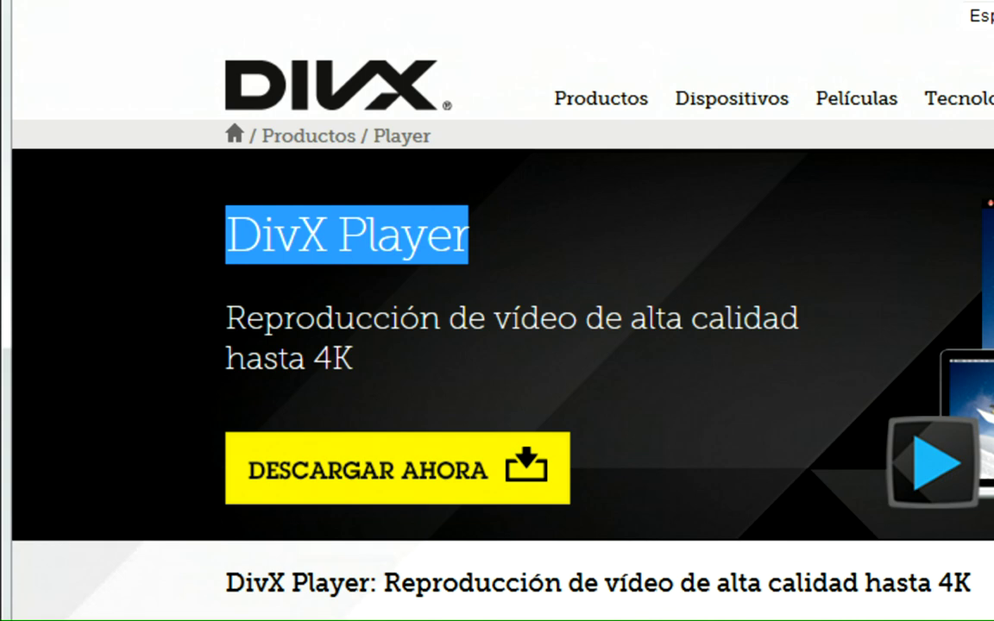
{"action": "left_click", "coordinate": [329, 275]}
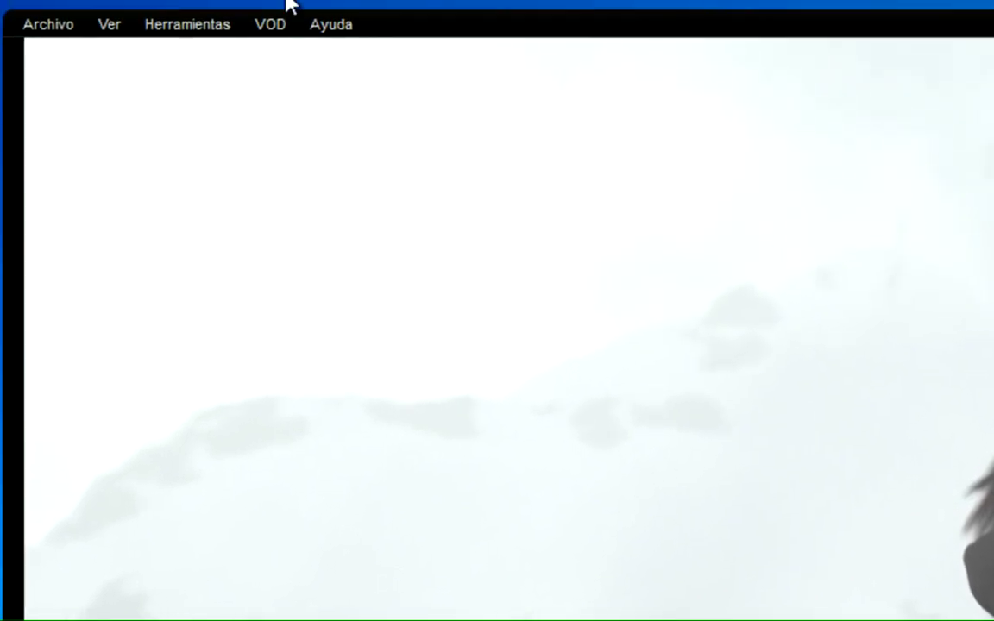
- Open DivX Media Server through the player's Transmite vídeos tool
{"action": "left_click", "coordinate": [187, 24]}
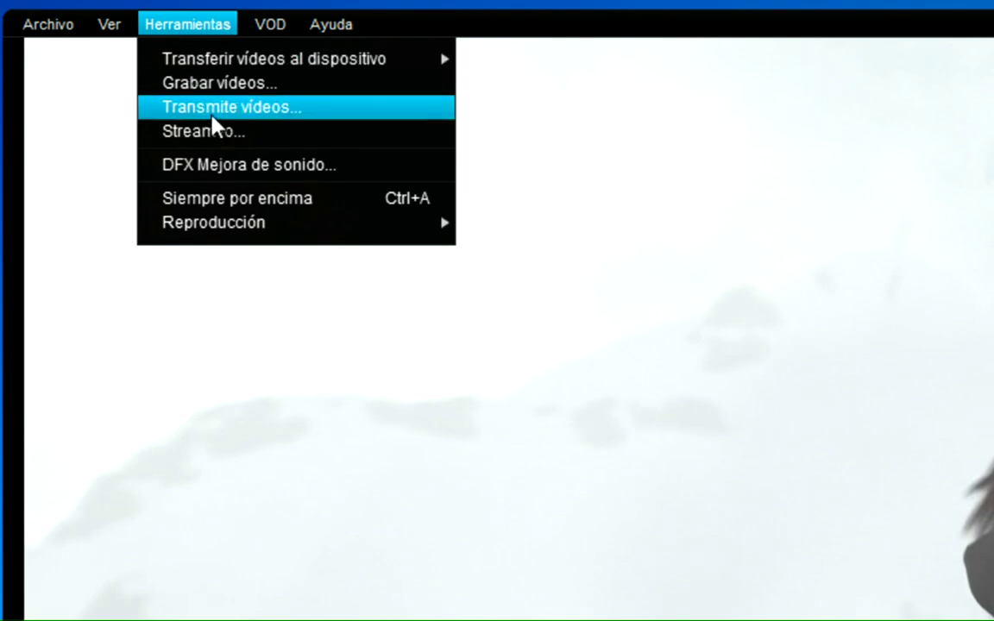
{"action": "left_click", "coordinate": [212, 115]}
{"action": "left_click_drag", "start_coordinate": [920, 313], "coordinate": [549, 240]}
{"action": "left_click", "coordinate": [190, 26]}
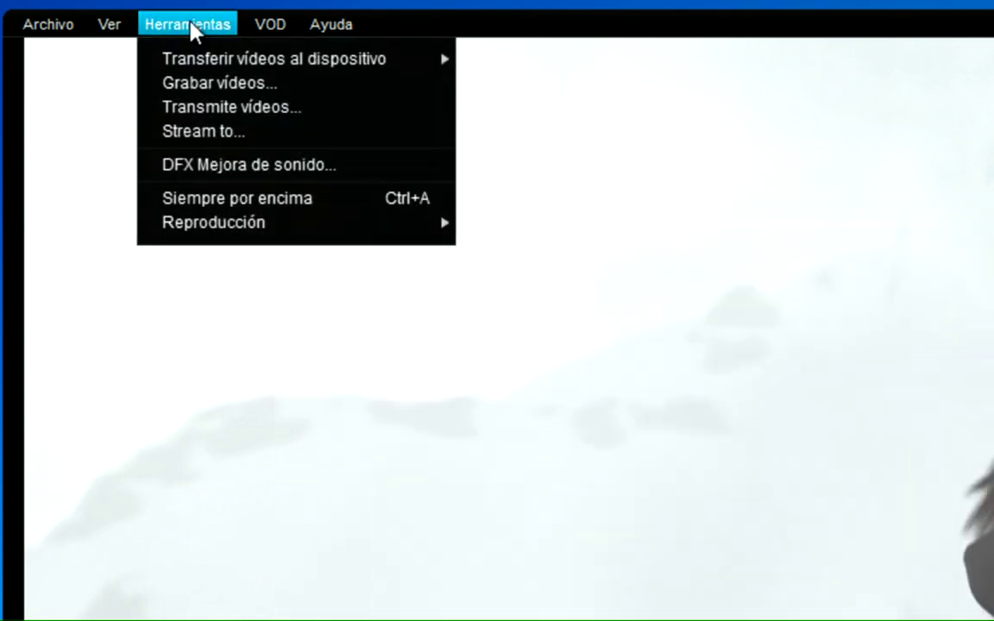
{"action": "left_click", "coordinate": [239, 107]}
{"action": "left_click", "coordinate": [220, 24]}
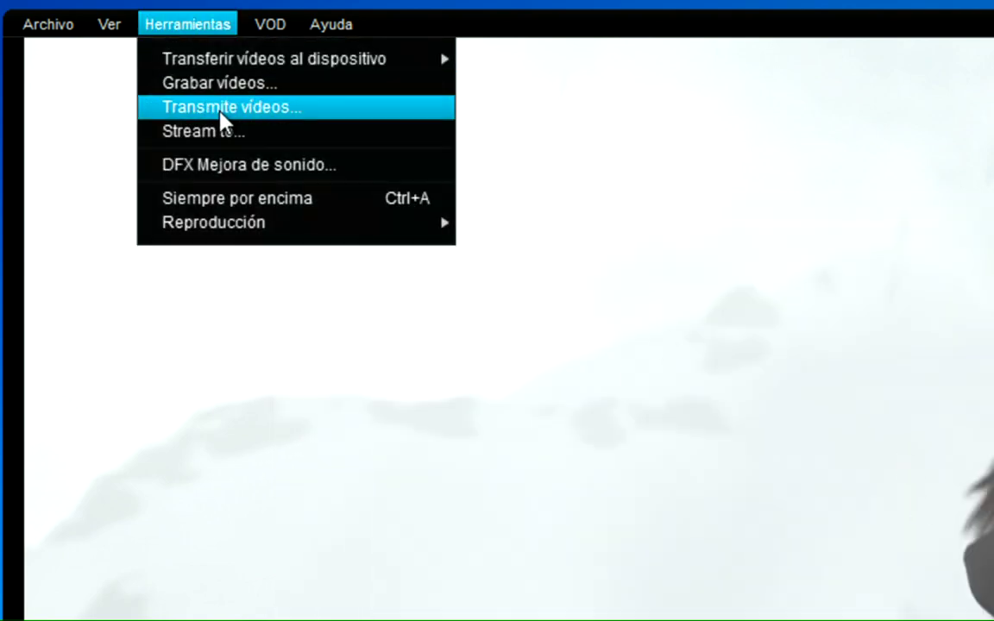
{"action": "left_click", "coordinate": [218, 110]}
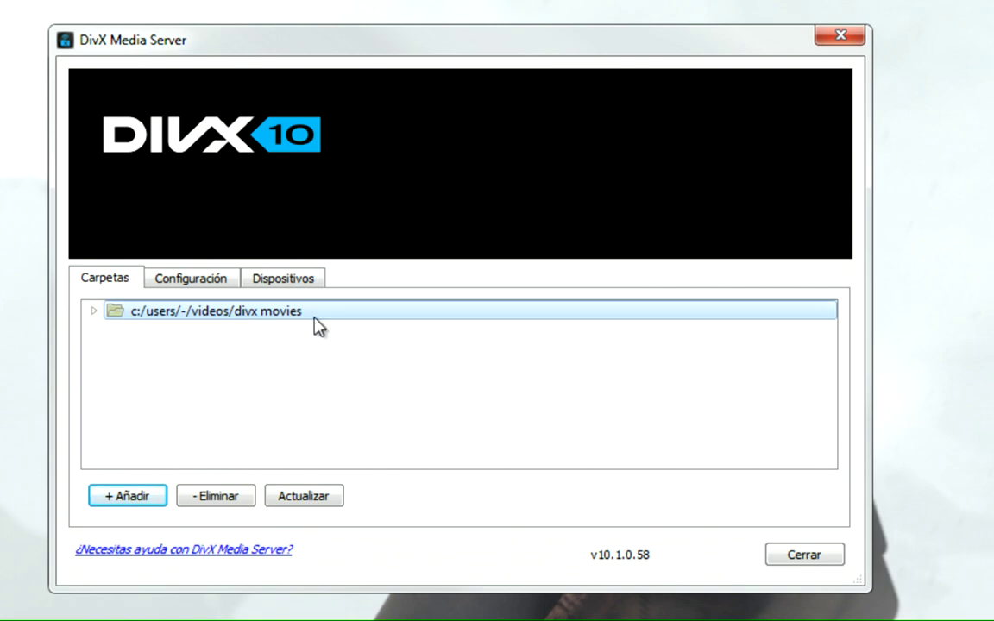
- Examine the media server's sharing configuration and connected devices, selecting the Sony Playstation 3 client
{"action": "left_click", "coordinate": [207, 280]}
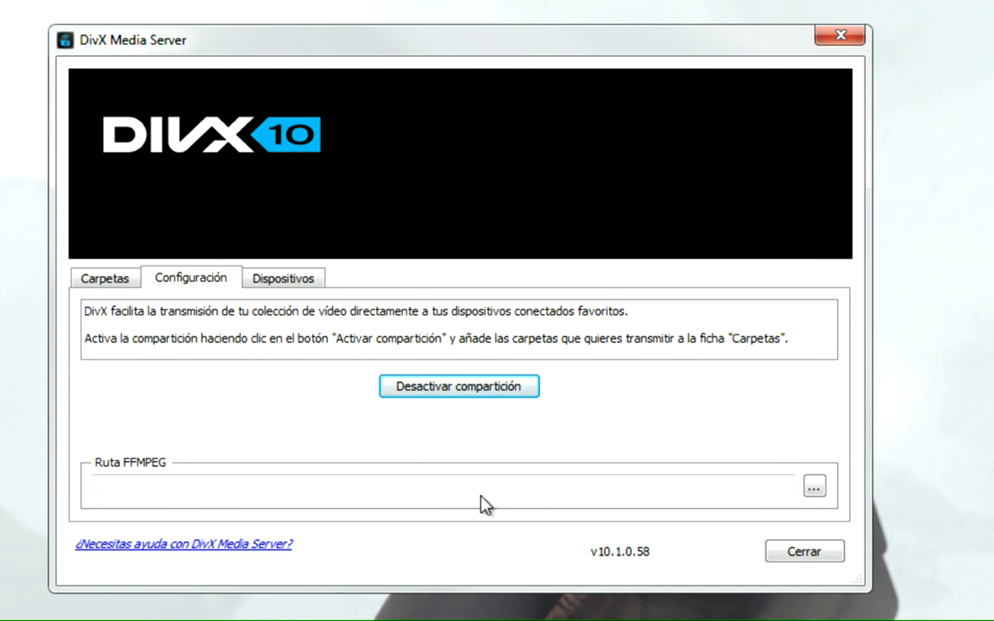
{"action": "left_click", "coordinate": [283, 280]}
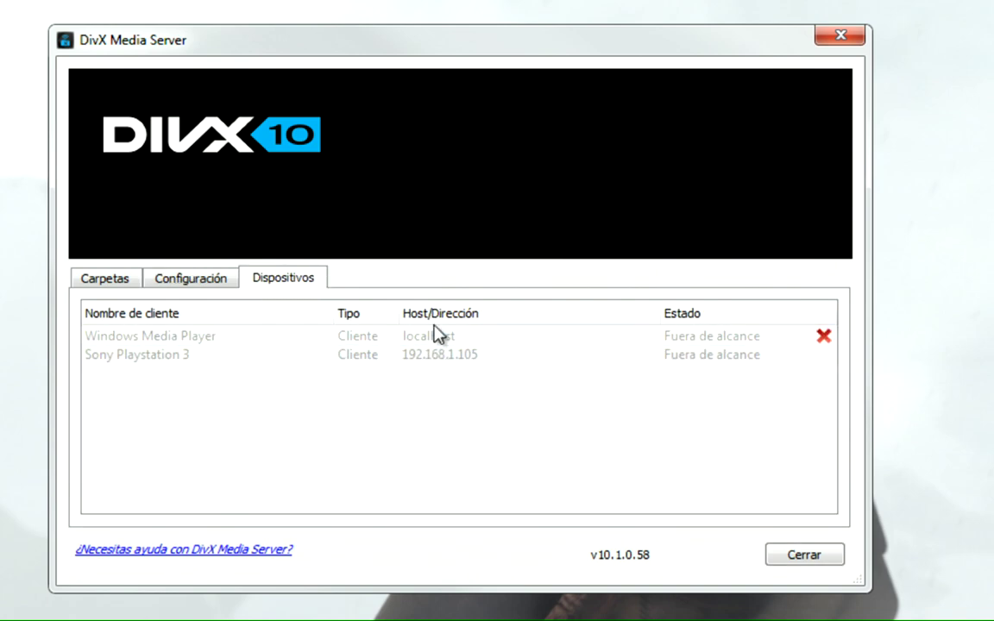
{"action": "left_click", "coordinate": [171, 355]}
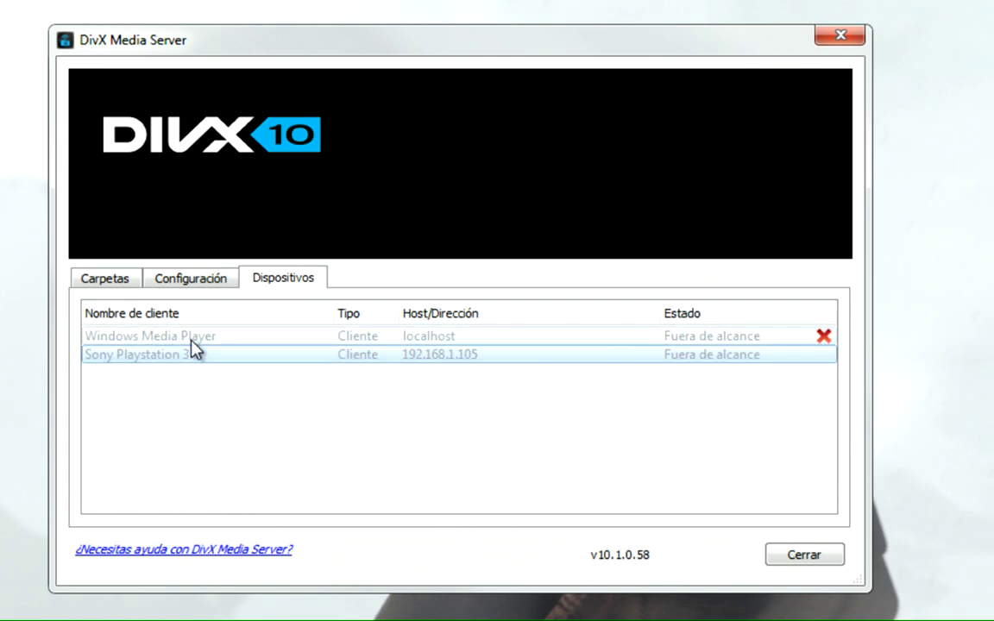
- Select the Windows Media Player client, close DivX Media Server, and highlight the DLNA mention on the DivX Player web page
{"action": "left_click", "coordinate": [176, 338]}
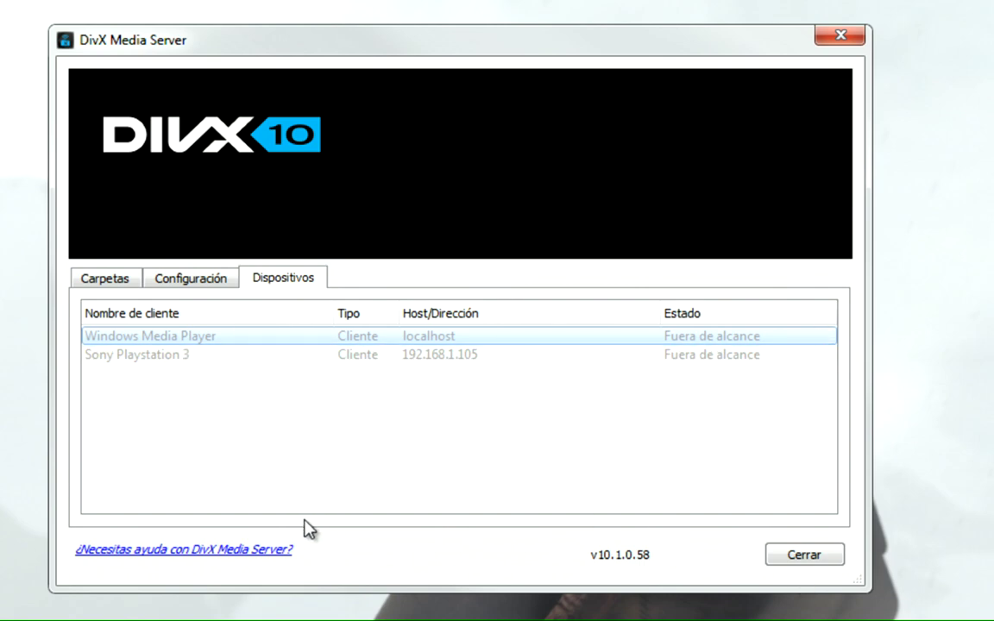
{"action": "left_click", "coordinate": [800, 556]}
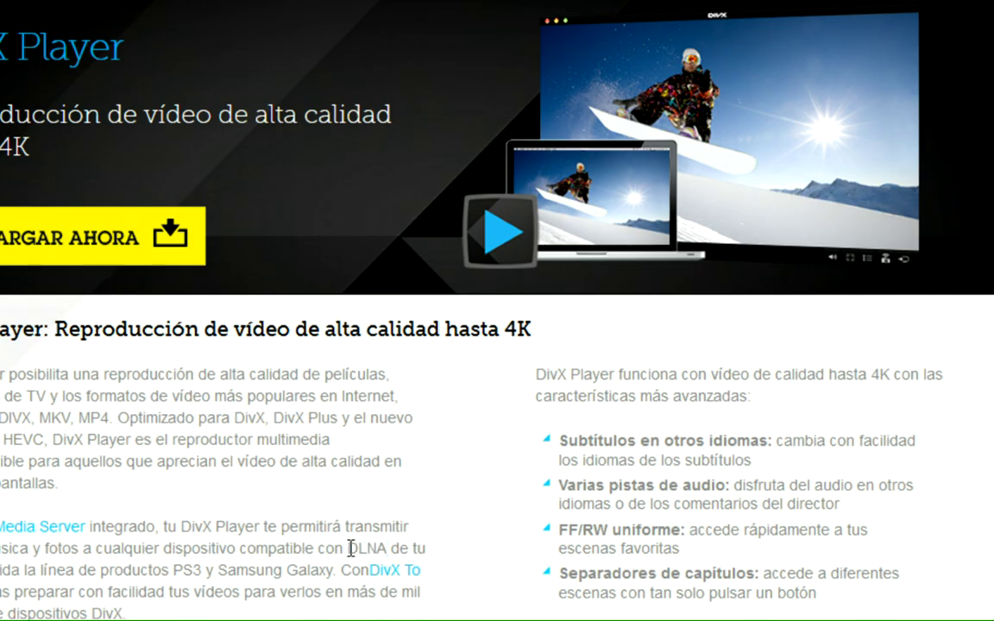
{"action": "left_click_drag", "start_coordinate": [349, 549], "coordinate": [387, 548]}
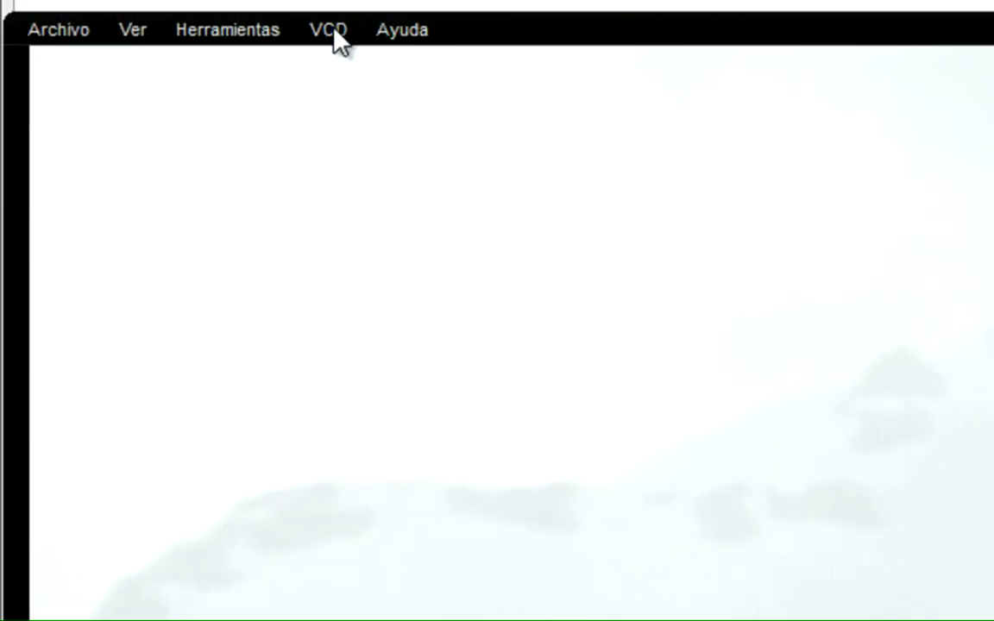
- Browse the movie trailers on the DivX website and highlight the KnowHowMovies and Sainsbury's mention on the DivX Web Player page
{"action": "left_click", "coordinate": [333, 34]}
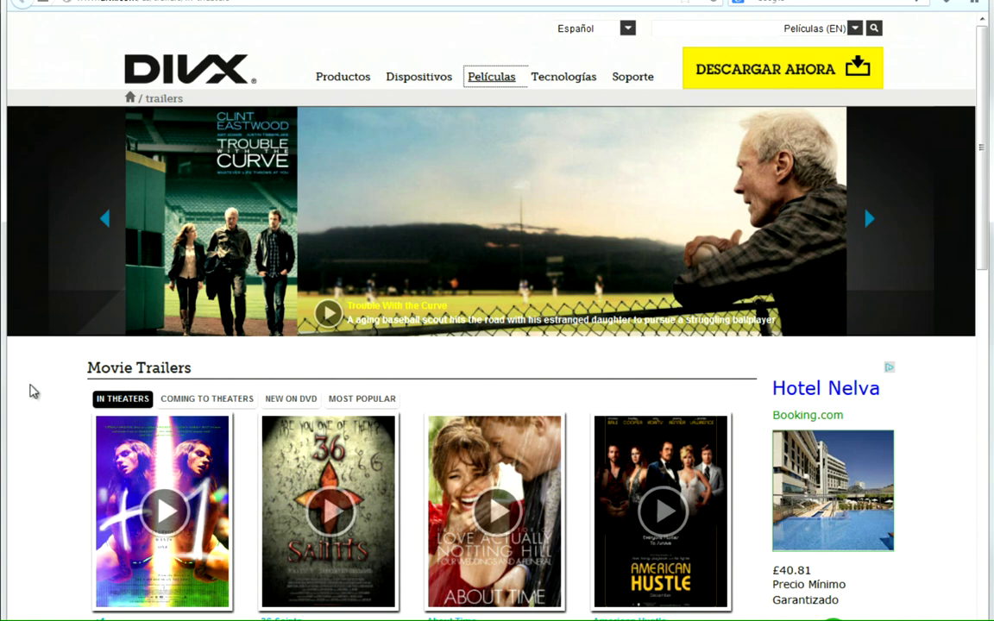
{"action": "scroll", "coordinate": [42, 397], "scroll_direction": "down", "scroll_amount": 2}
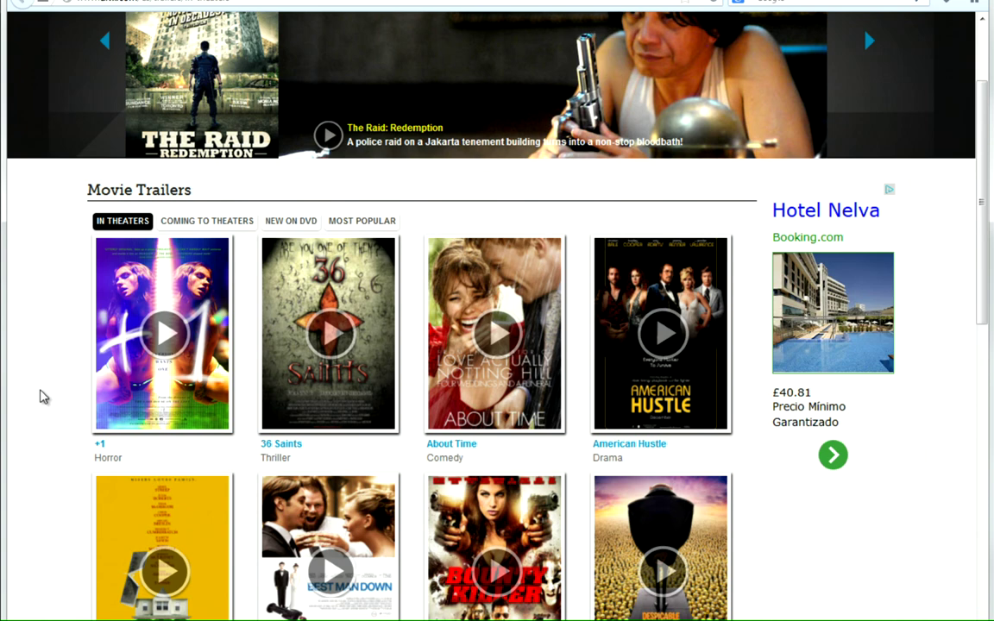
{"action": "scroll", "coordinate": [39, 397], "scroll_direction": "down", "scroll_amount": 2}
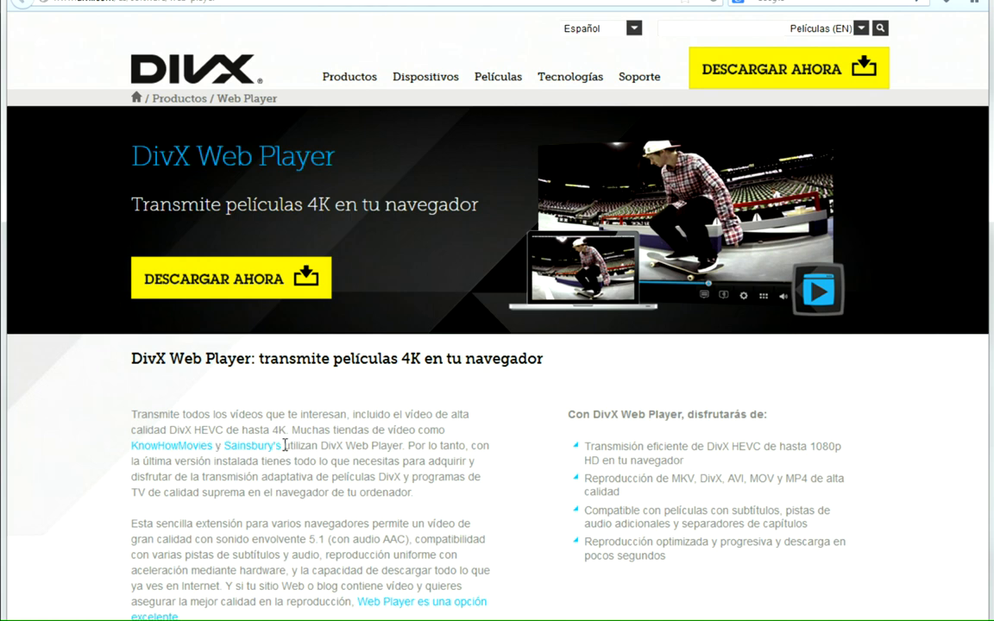
{"action": "left_click_drag", "start_coordinate": [282, 445], "coordinate": [131, 447]}
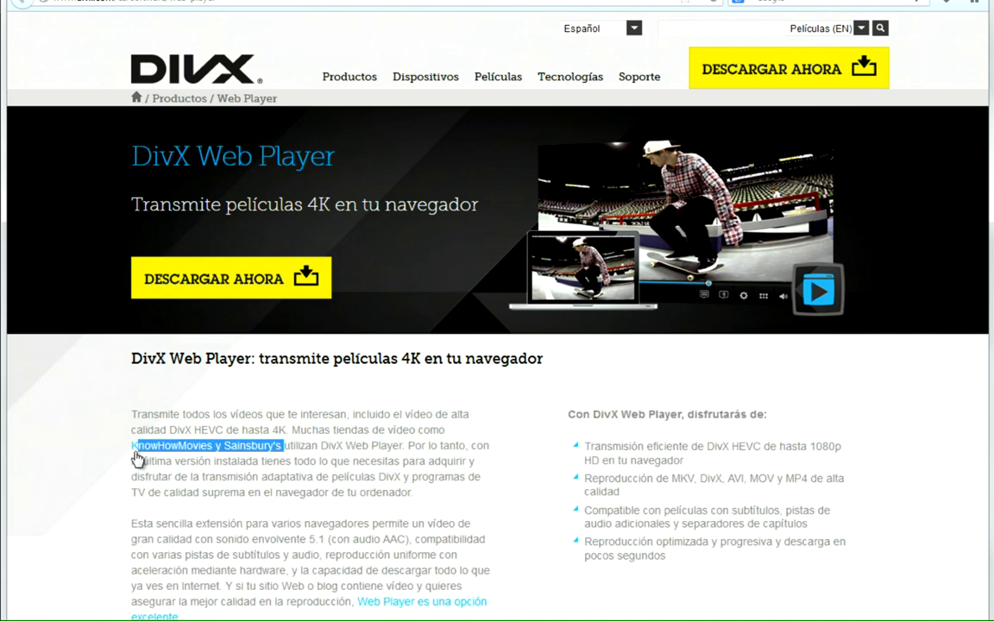
{"action": "left_click", "coordinate": [295, 460]}
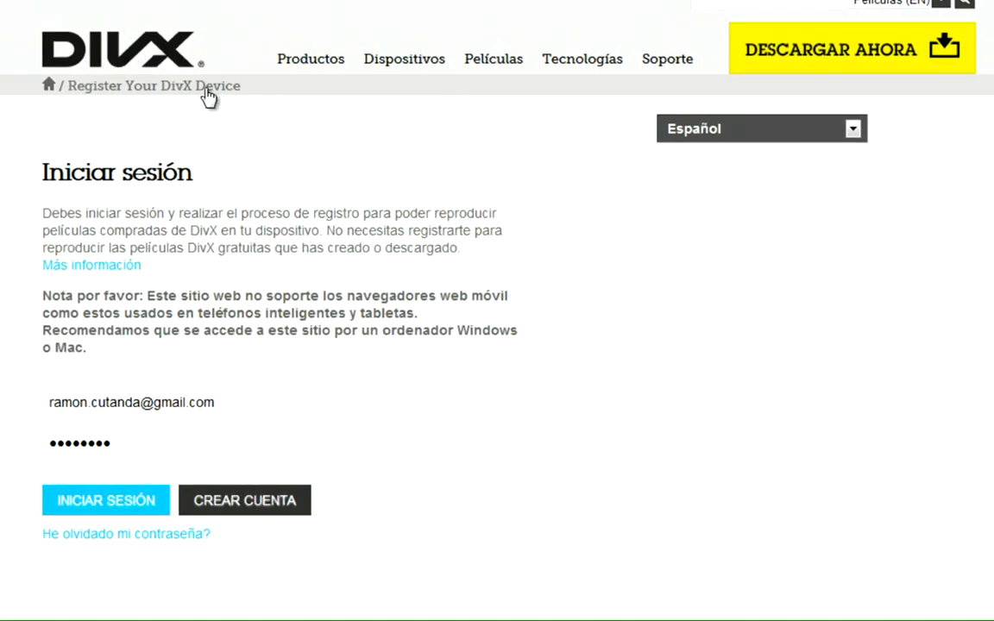
- Sign in on the Register Your DivX Device page with the prefilled account credentials and open device management
{"action": "mouse_move", "coordinate": [596, 69]}
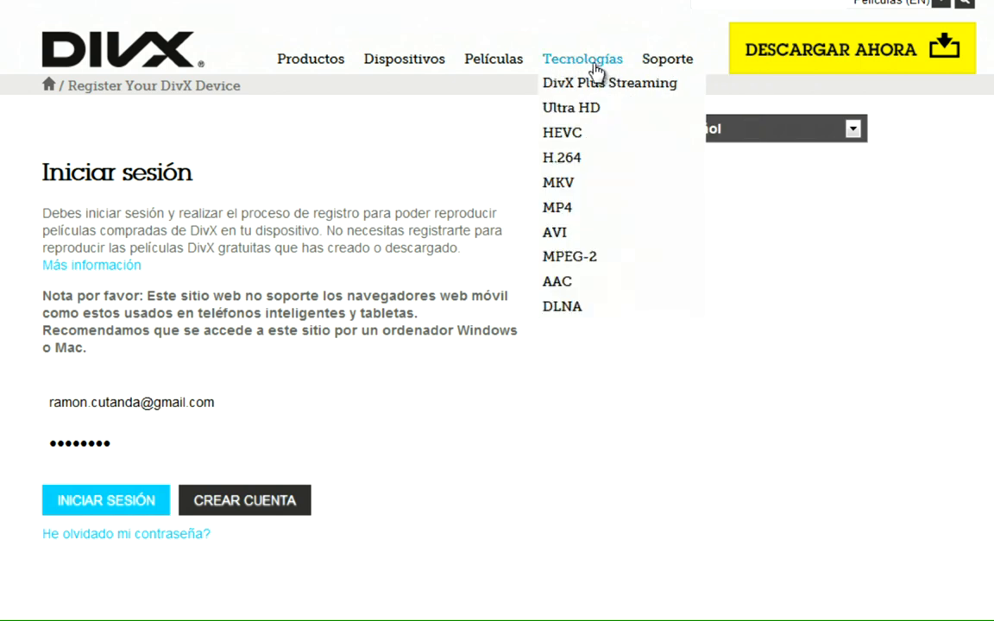
{"action": "mouse_move", "coordinate": [326, 69]}
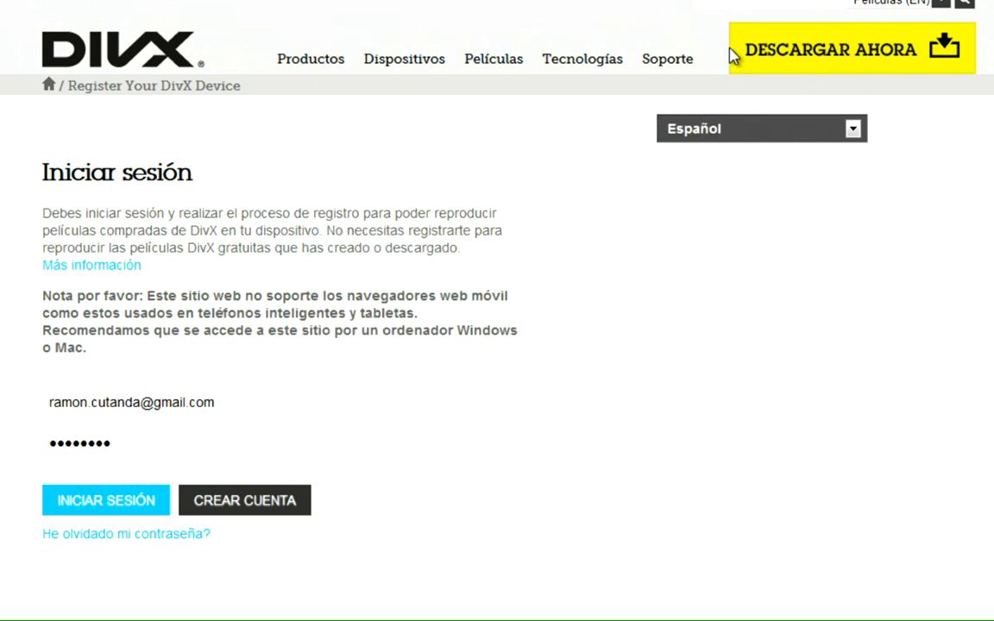
{"action": "mouse_move", "coordinate": [670, 64]}
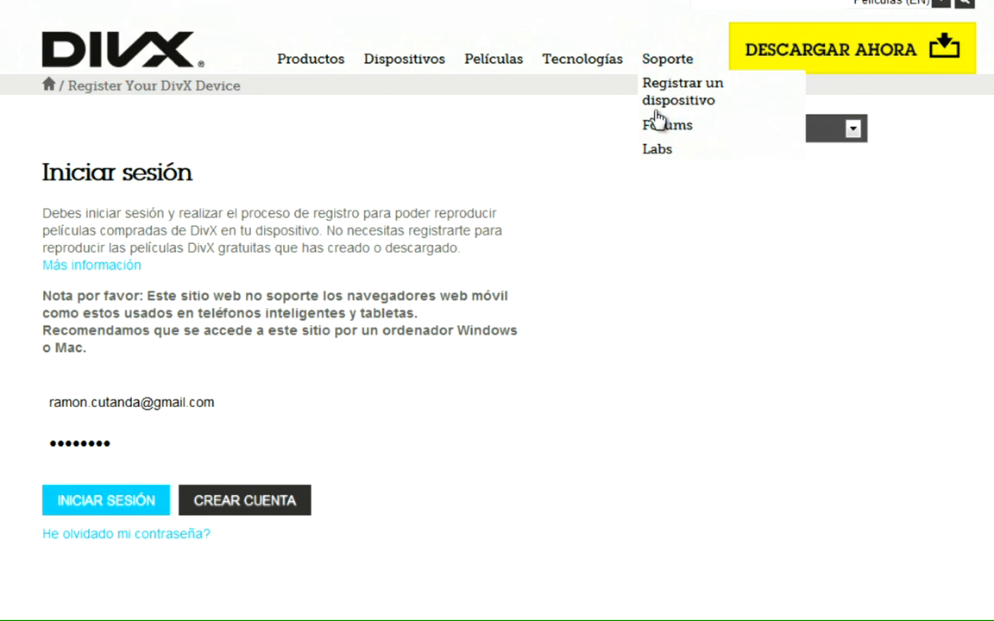
{"action": "left_click", "coordinate": [122, 515]}
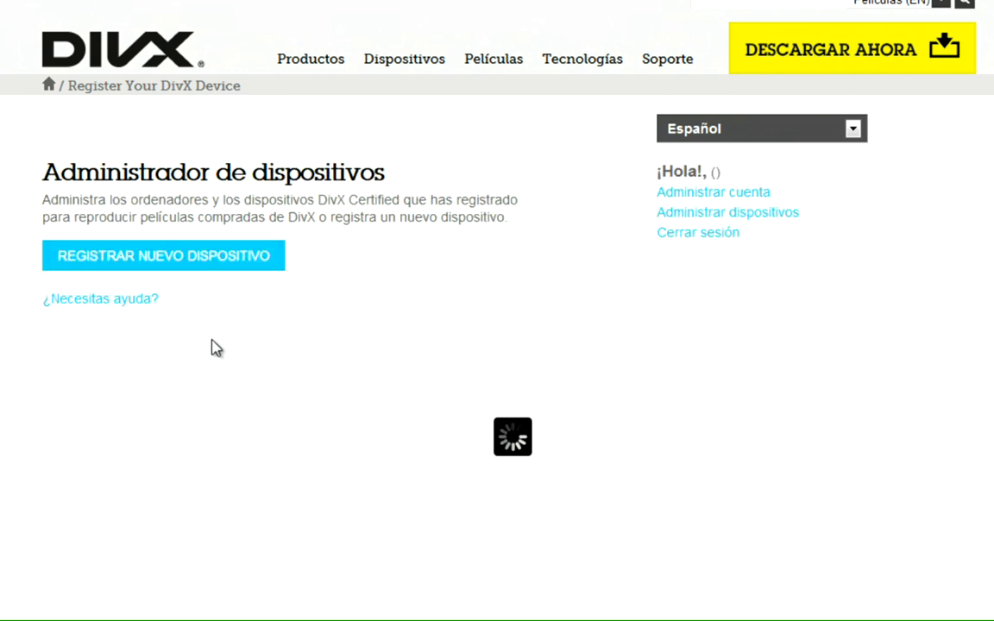
{"action": "left_click", "coordinate": [700, 213]}
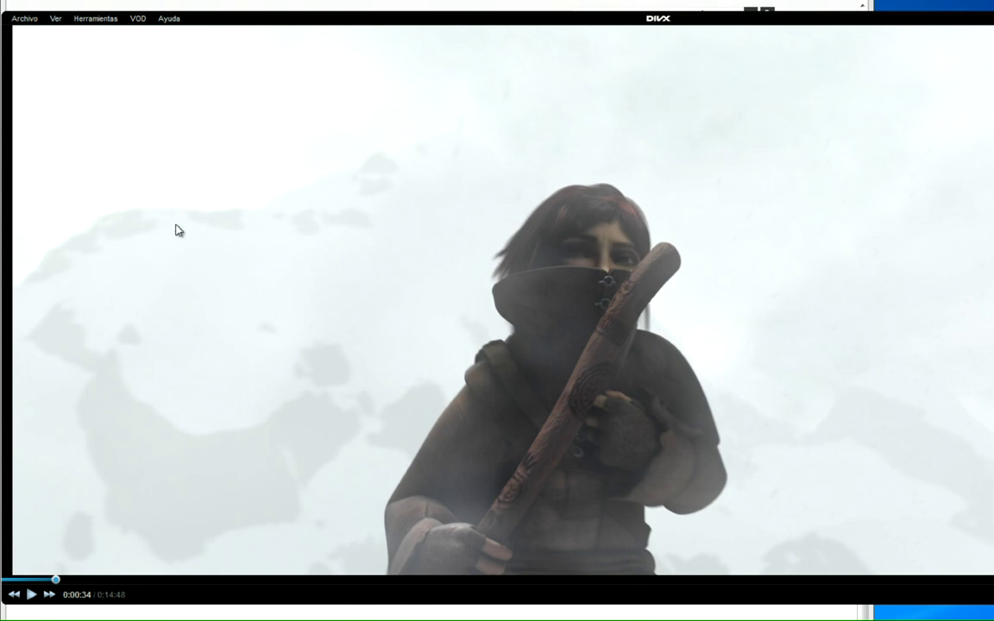
- Highlight the DivX HEVC mention on the DivX Converter page and the codec and DirectShow filter entries in the Codec Pack table
{"action": "key", "text": "alt+Tab"}
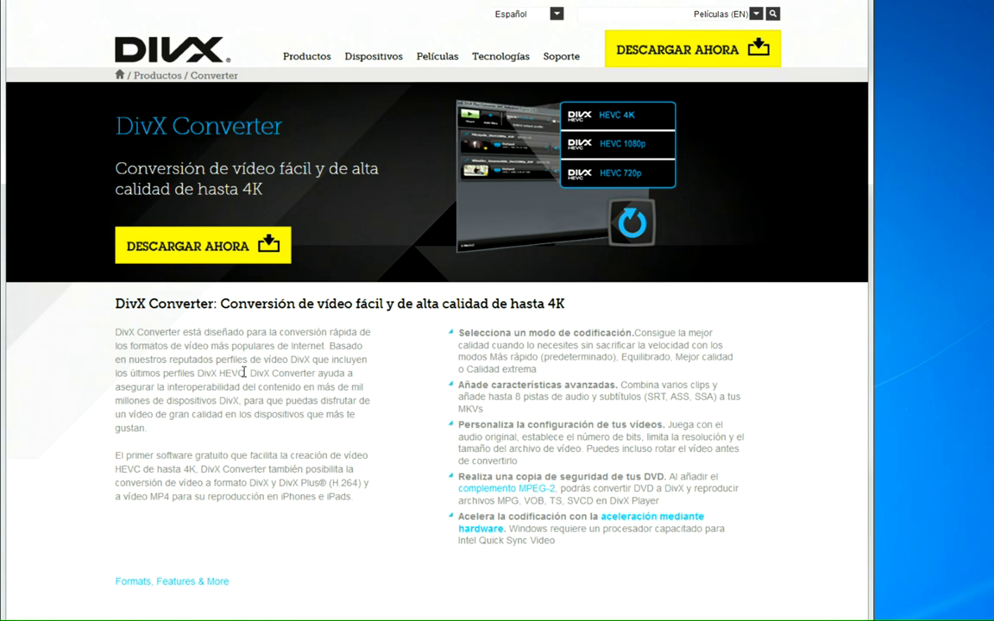
{"action": "left_click_drag", "start_coordinate": [244, 373], "coordinate": [217, 374]}
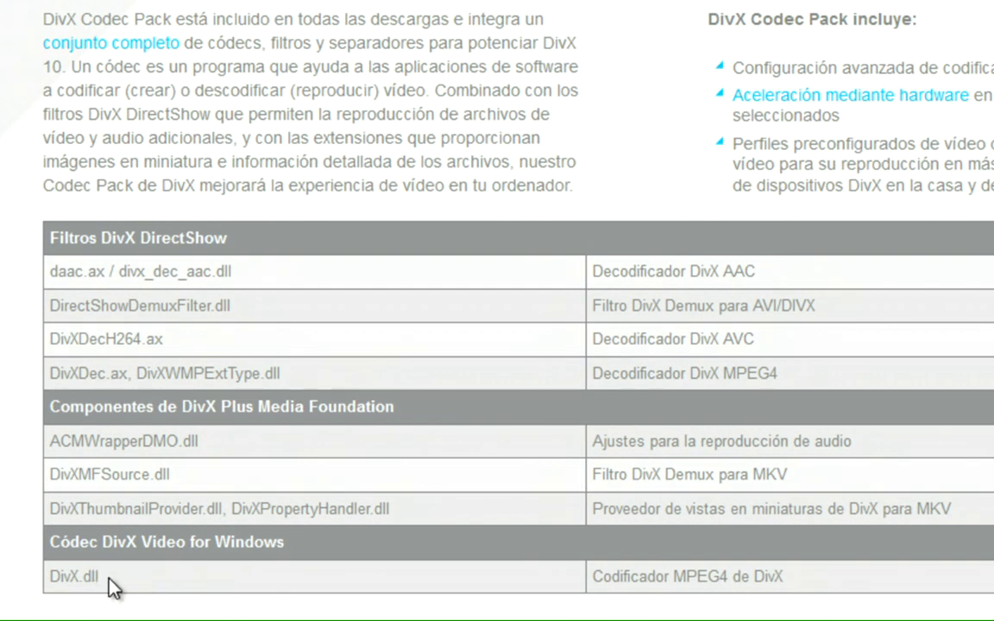
{"action": "left_click_drag", "start_coordinate": [110, 586], "coordinate": [44, 580]}
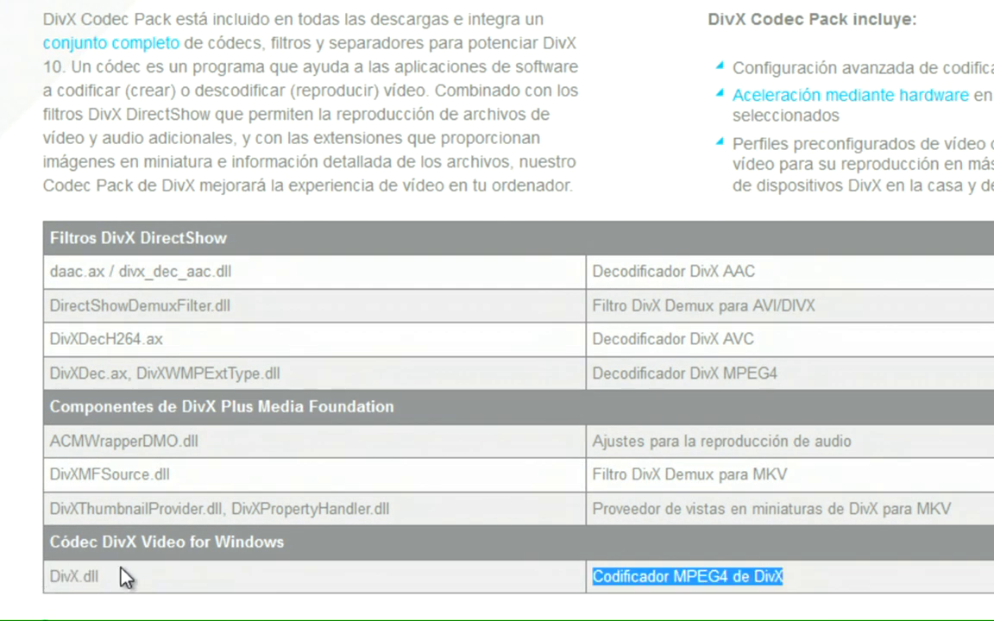
{"action": "left_click", "coordinate": [104, 238]}
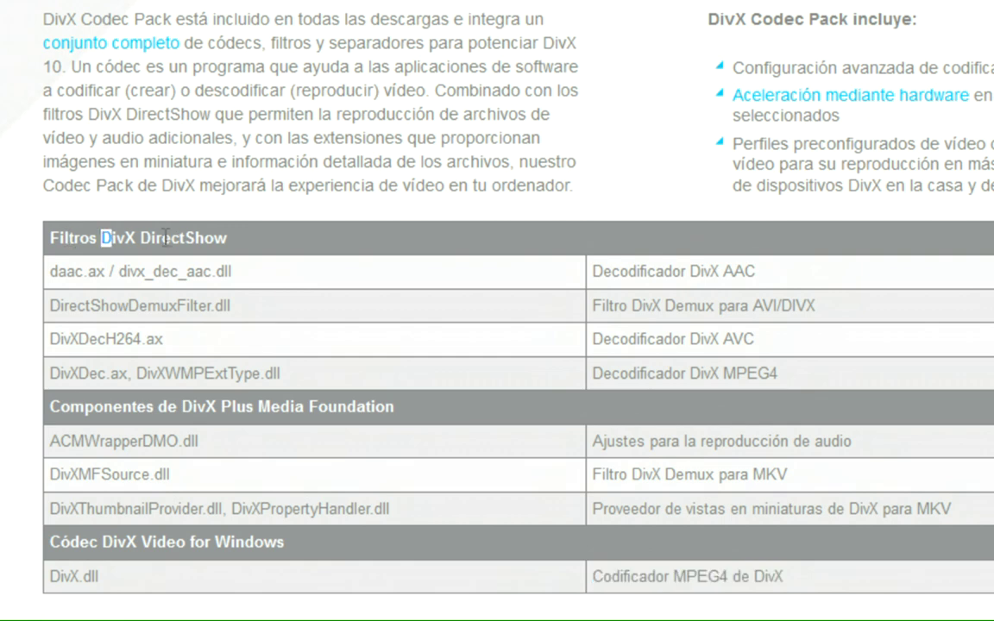
{"action": "left_click_drag", "start_coordinate": [141, 238], "coordinate": [280, 247]}
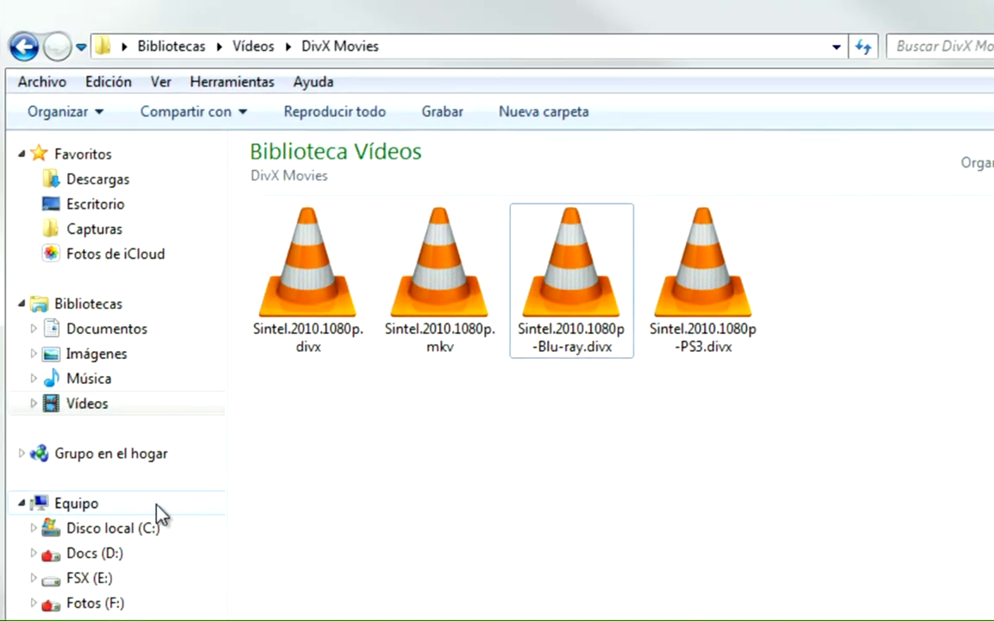
- Launch VirtualDub.exe from the VirtualDub-1.10.4 folder in Archivos de programa (x86) on Disco local (C:)
{"action": "left_click", "coordinate": [121, 528]}
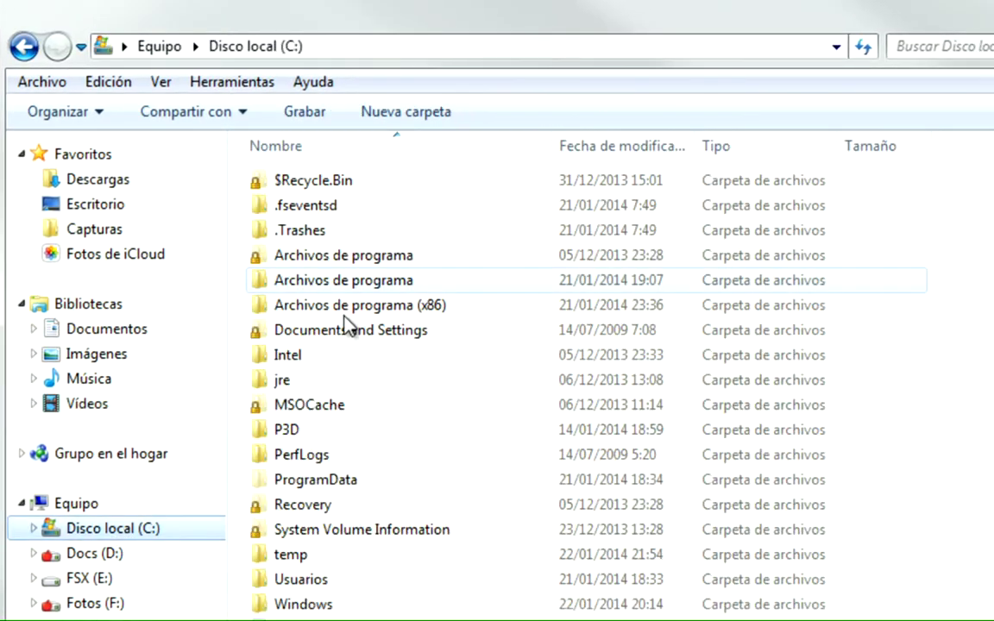
{"action": "double_click", "coordinate": [348, 306]}
{"action": "scroll", "coordinate": [346, 326], "scroll_direction": "down", "scroll_amount": 15}
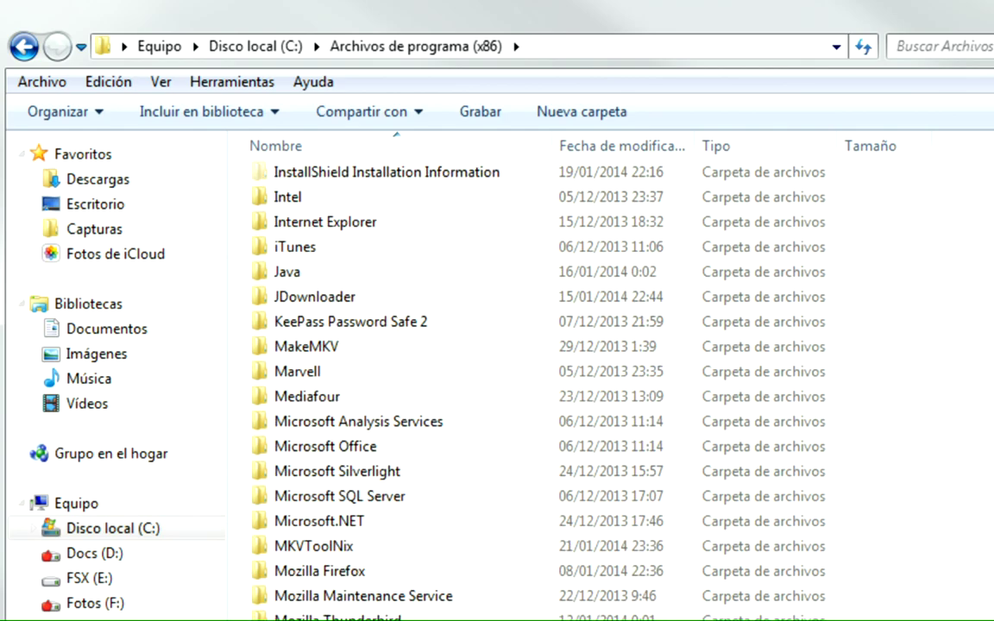
{"action": "scroll", "coordinate": [345, 388], "scroll_direction": "down", "scroll_amount": 3}
{"action": "double_click", "coordinate": [311, 246]}
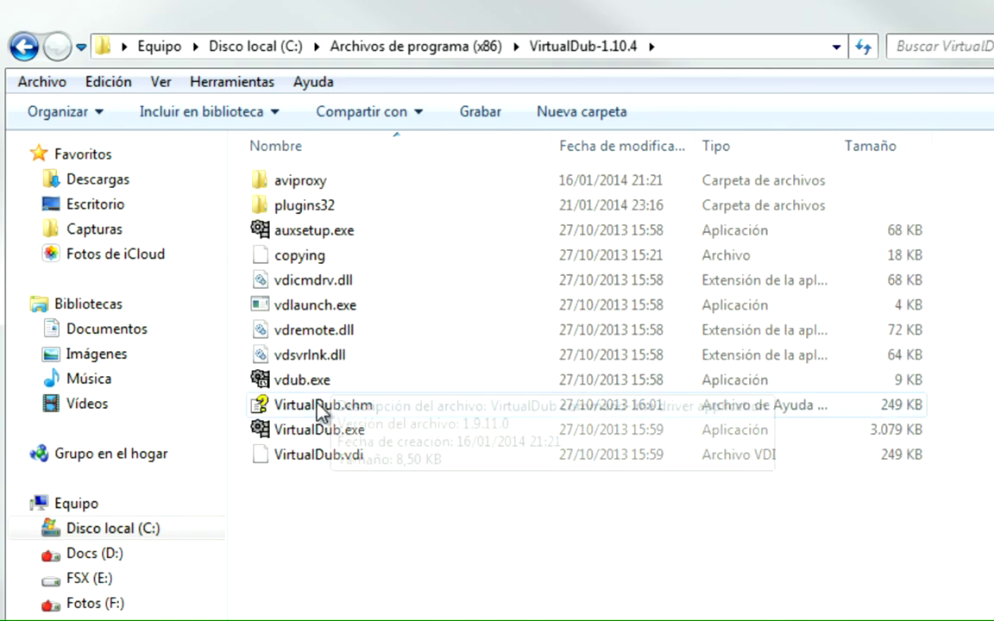
{"action": "double_click", "coordinate": [355, 432]}
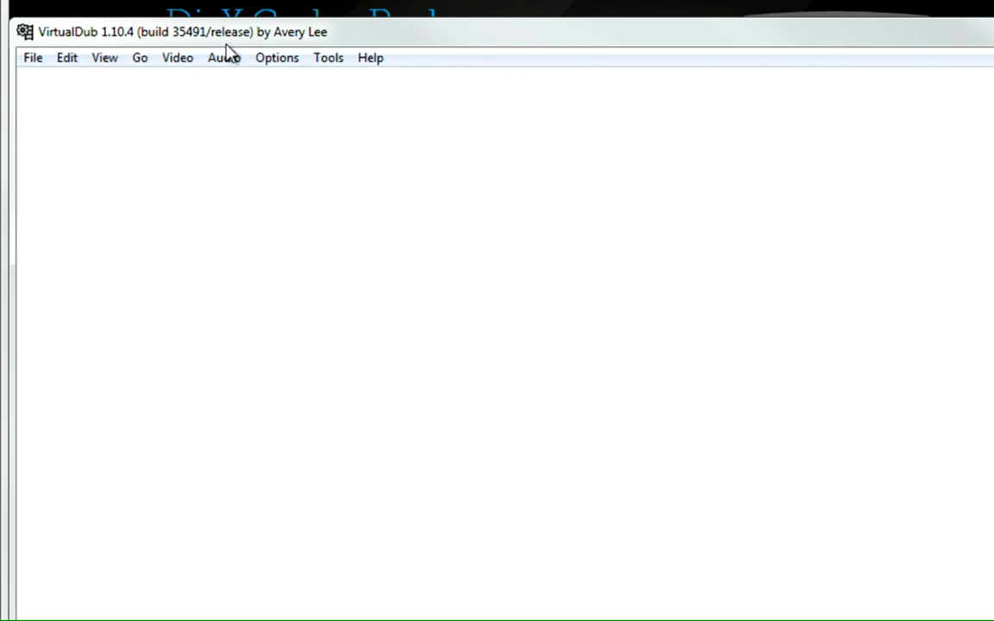
- Select DivX 6.9.2 Codec (8 Logical CPUs) as the video compression and open its configuration
{"action": "left_click", "coordinate": [276, 61]}
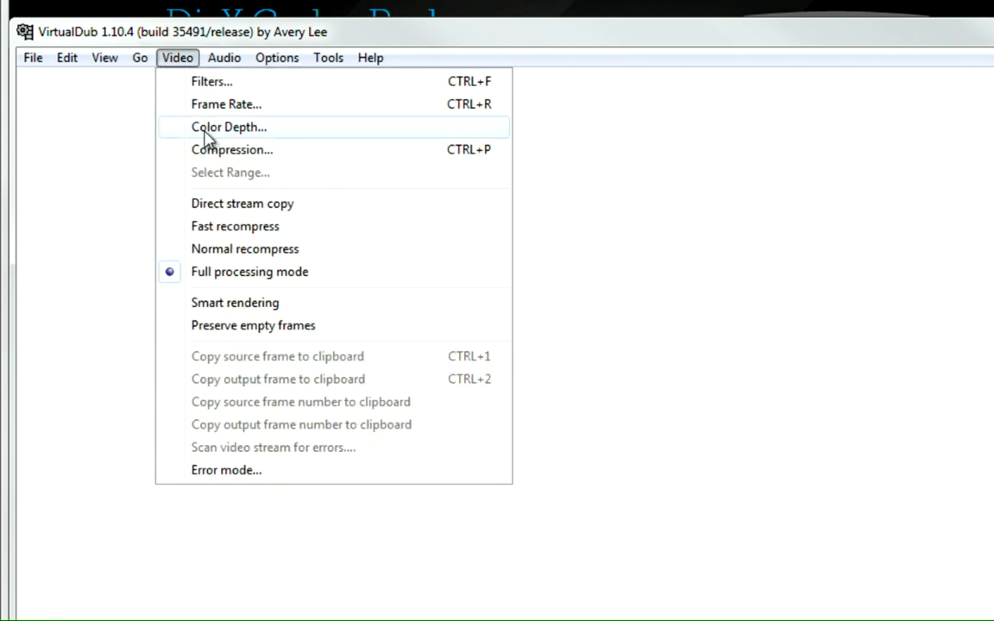
{"action": "left_click", "coordinate": [267, 148]}
{"action": "left_click_drag", "start_coordinate": [297, 175], "coordinate": [301, 217]}
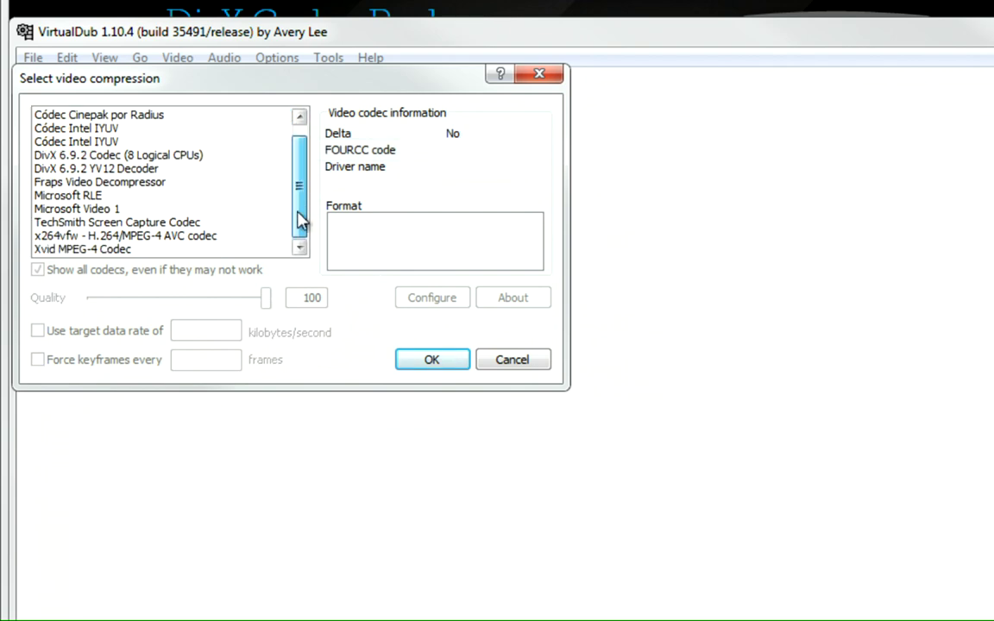
{"action": "left_click", "coordinate": [90, 155]}
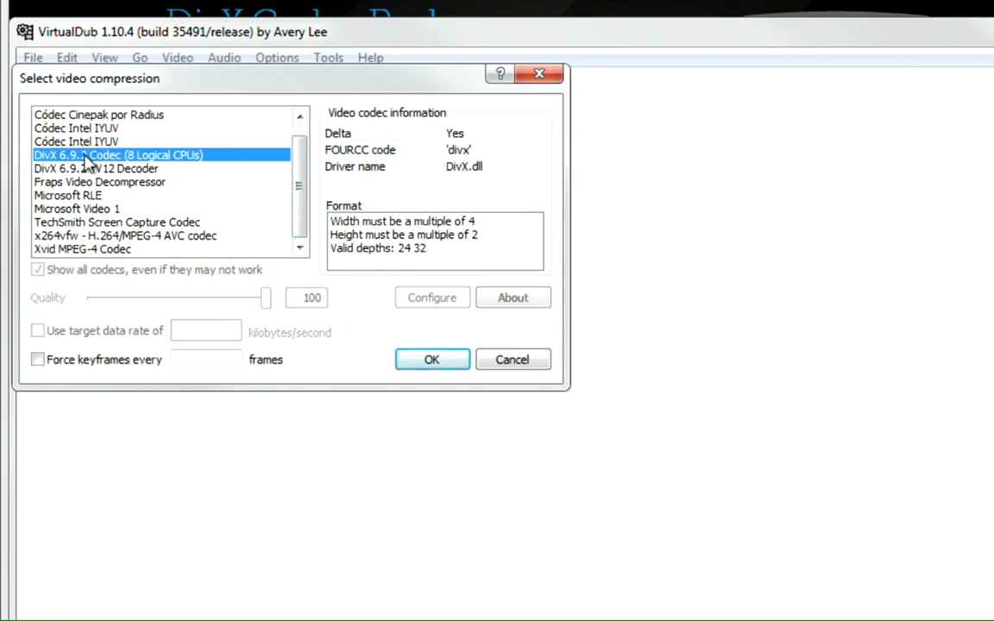
{"action": "left_click", "coordinate": [435, 301]}
{"action": "left_click_drag", "start_coordinate": [205, 0], "coordinate": [340, 128]}
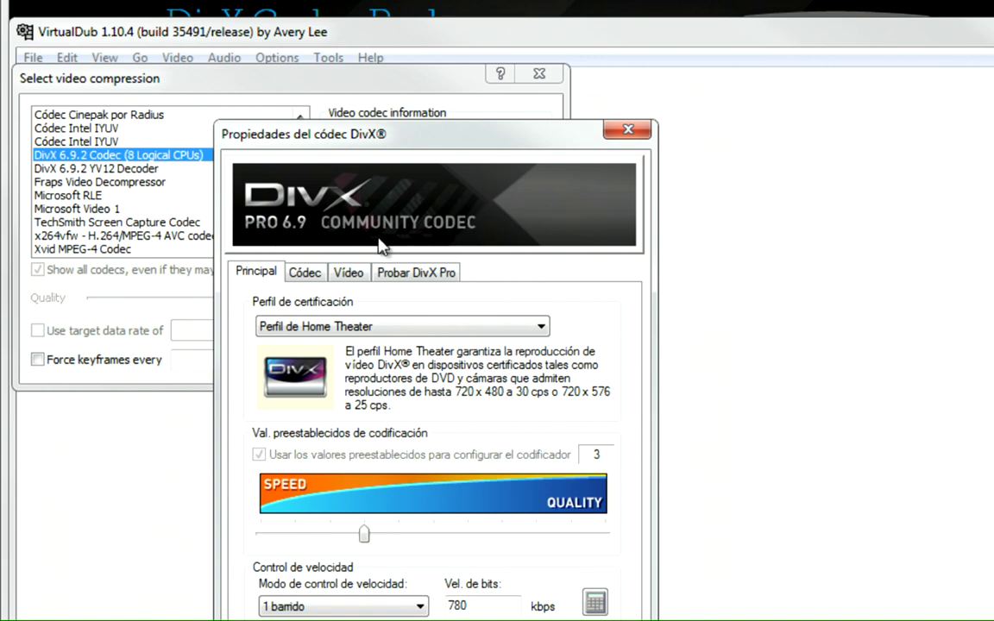
- Set the DivX codec's certification profile to Perfil 1080HD and review its Códec and Vídeo settings before closing the properties
{"action": "left_click", "coordinate": [395, 326]}
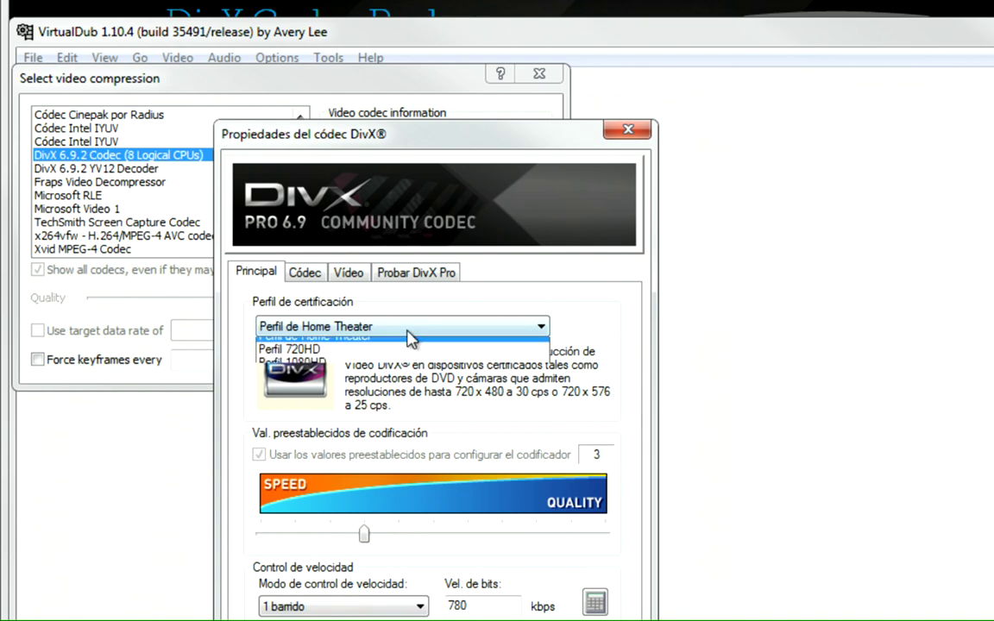
{"action": "left_click", "coordinate": [395, 399]}
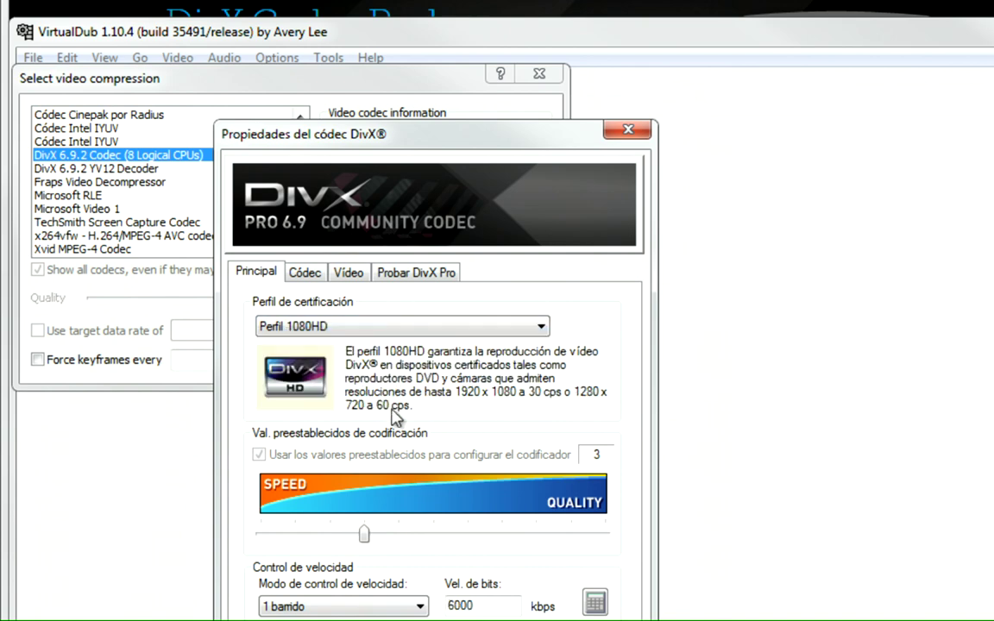
{"action": "left_click", "coordinate": [303, 273]}
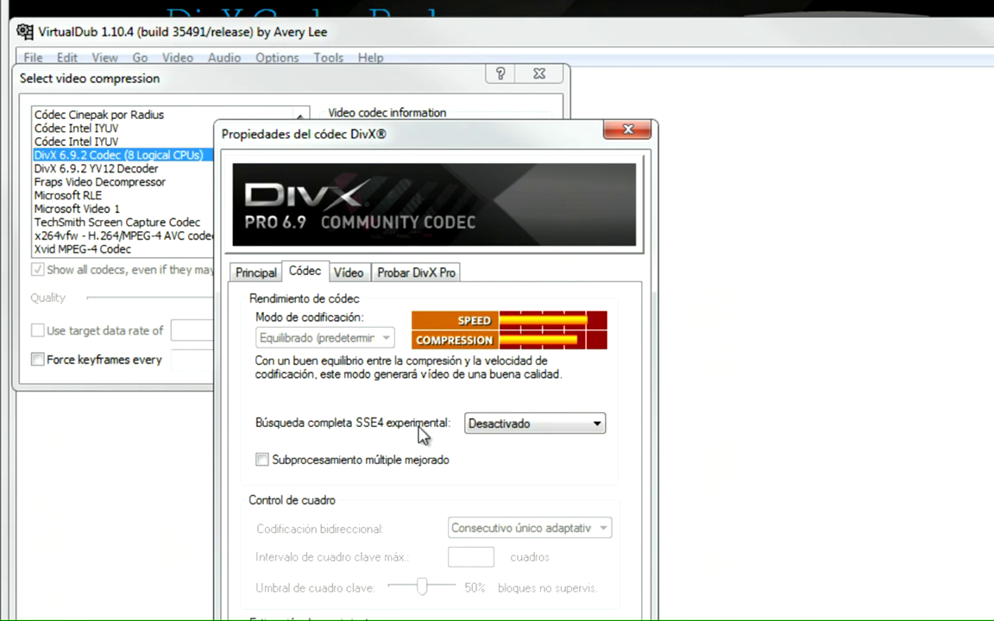
{"action": "left_click", "coordinate": [345, 273]}
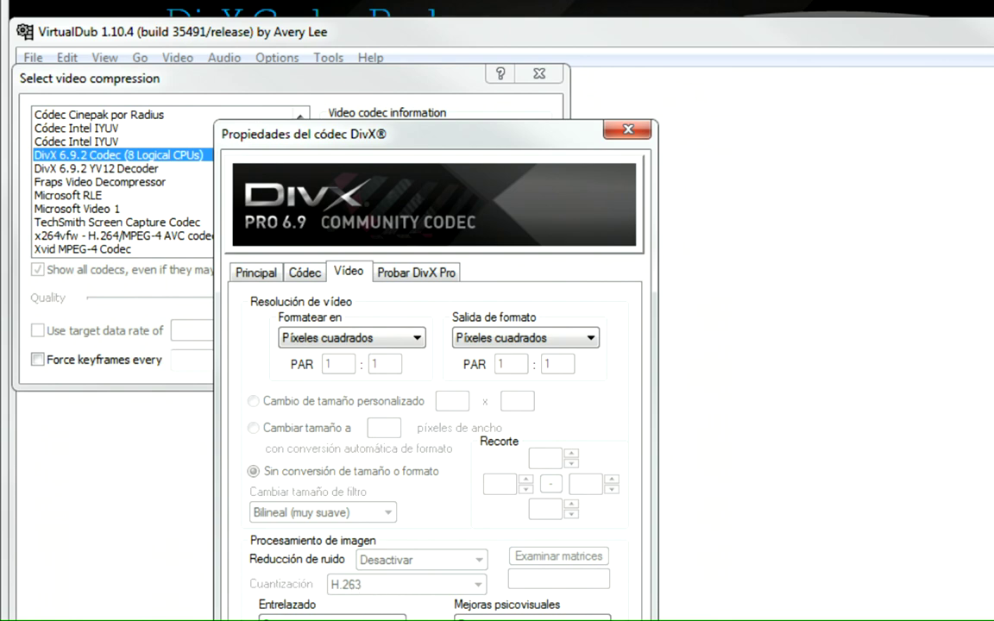
{"action": "key", "text": "Return"}
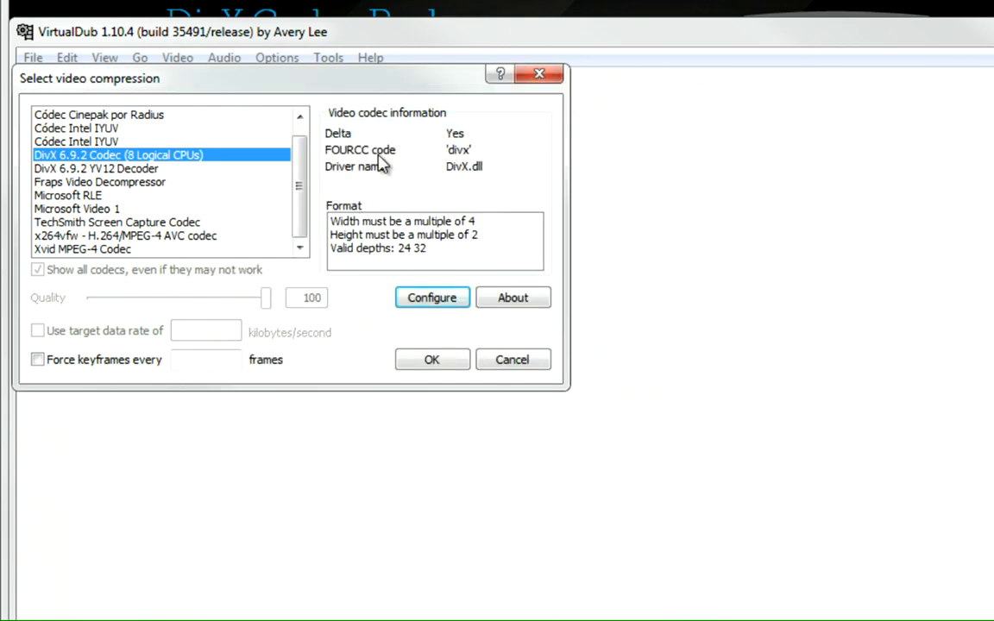
- Dismiss the video compression selection and close VirtualDub to return to the DivX Codec Pack page
{"action": "left_click", "coordinate": [539, 74]}
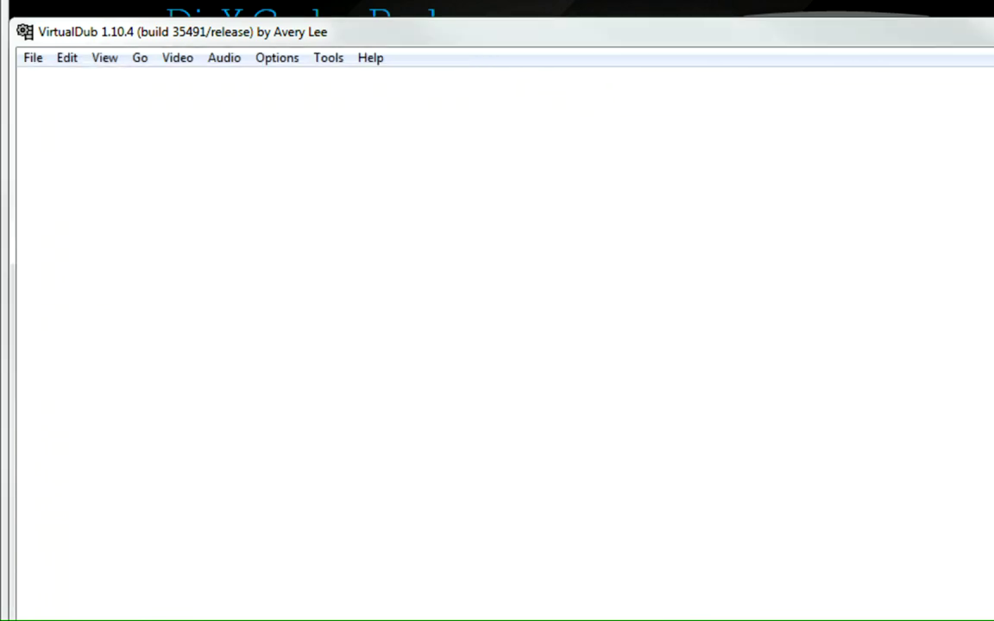
{"action": "key", "text": "alt+F4"}
{"action": "key", "text": "alt+F4"}
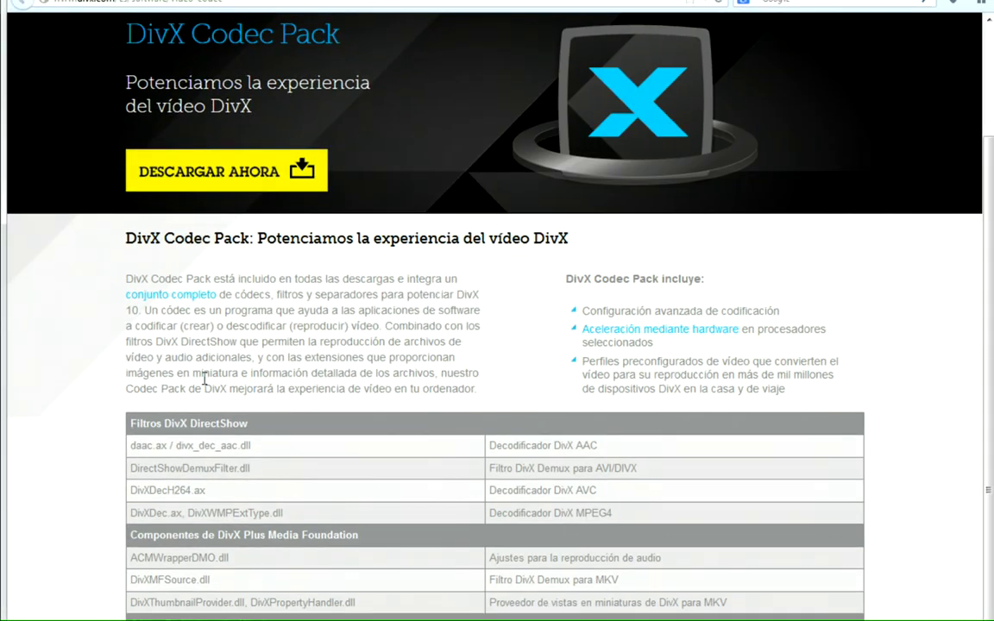
- Open the MPEG-2 Plug-in product page on the DivX website
{"action": "scroll", "coordinate": [205, 380], "scroll_direction": "up", "scroll_amount": 3}
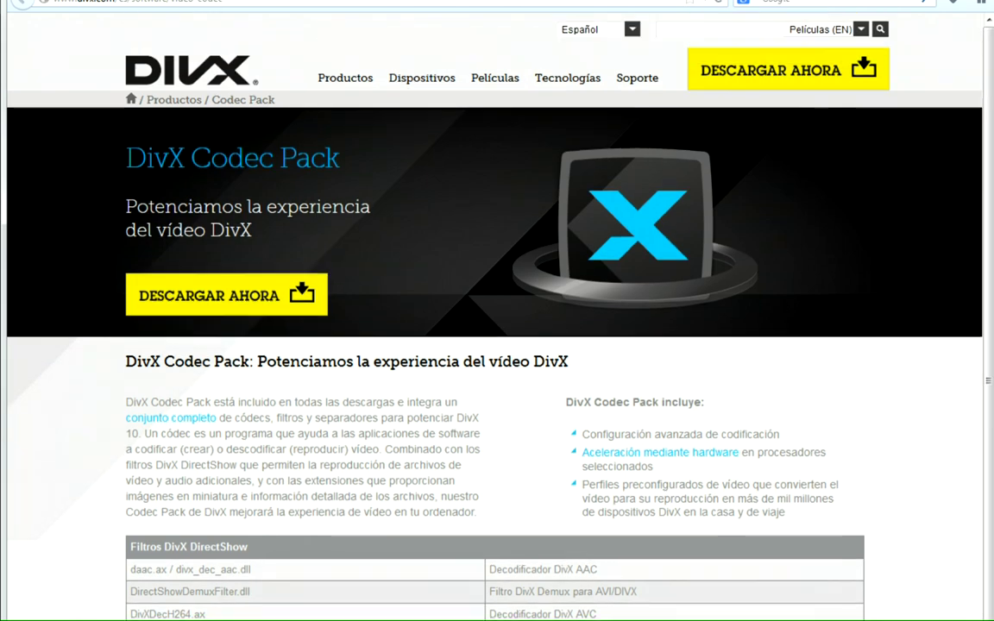
{"action": "left_click", "coordinate": [504, 5]}
{"action": "scroll", "coordinate": [405, 315], "scroll_direction": "up", "scroll_amount": 5}
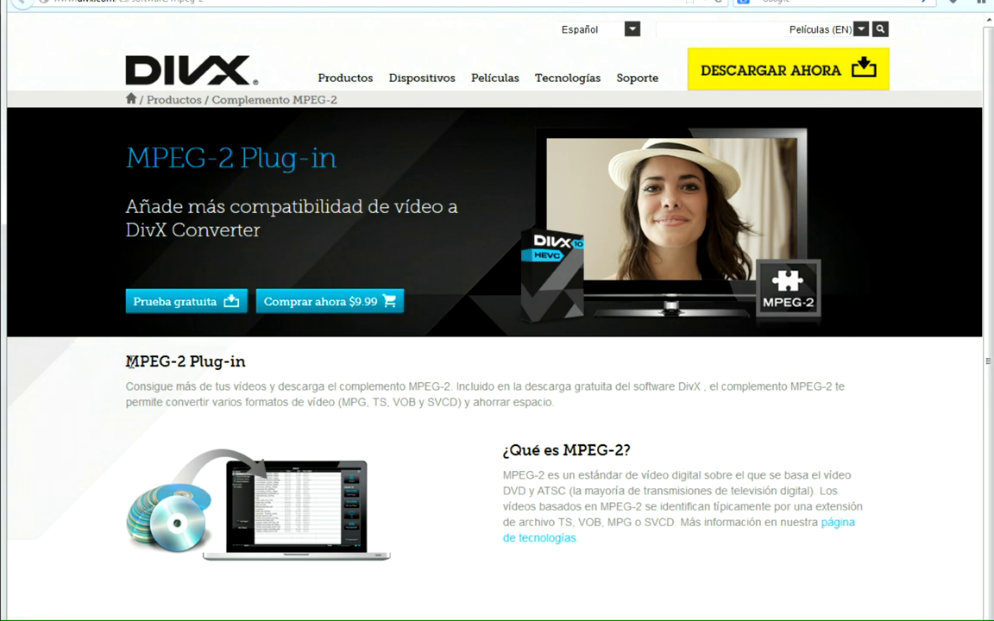
- Examine the MPEG-2 Plug-in page and highlight the AnyDVD HD product name on the SlySoft website
{"action": "mouse_move", "coordinate": [231, 360]}
{"action": "left_mouse_down"}
{"action": "mouse_move", "coordinate": [576, 540]}
{"action": "mouse_move", "coordinate": [231, 360]}
{"action": "left_mouse_up"}
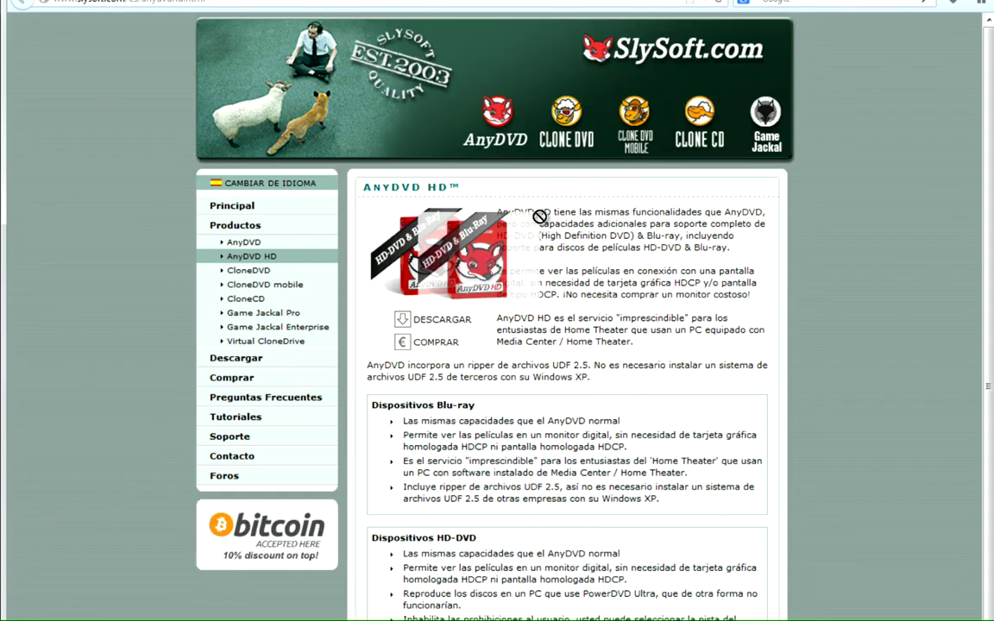
{"action": "left_click_drag", "start_coordinate": [497, 212], "coordinate": [550, 212]}
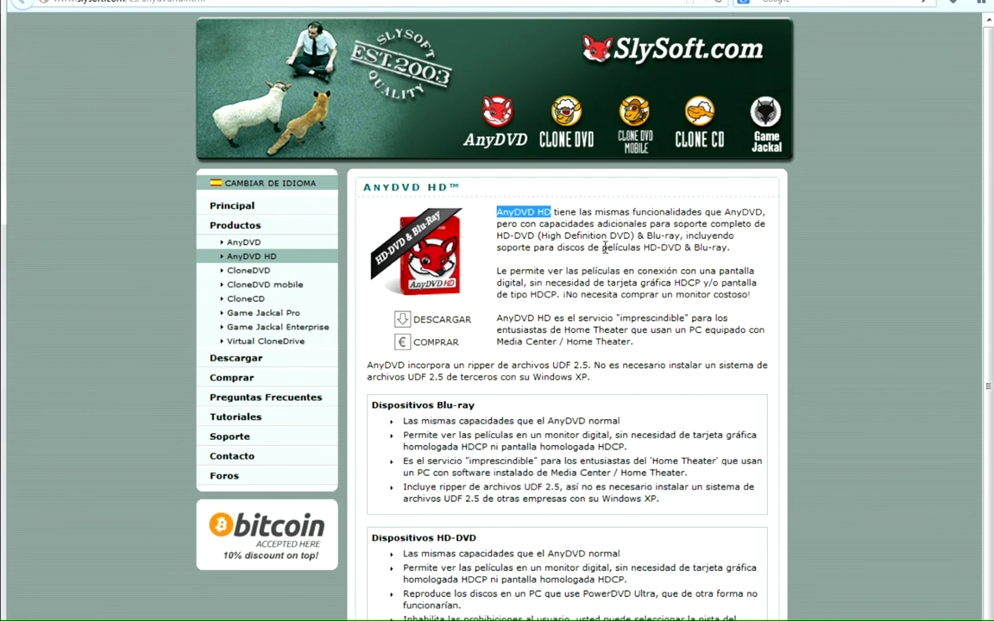
{"action": "left_click", "coordinate": [609, 311]}
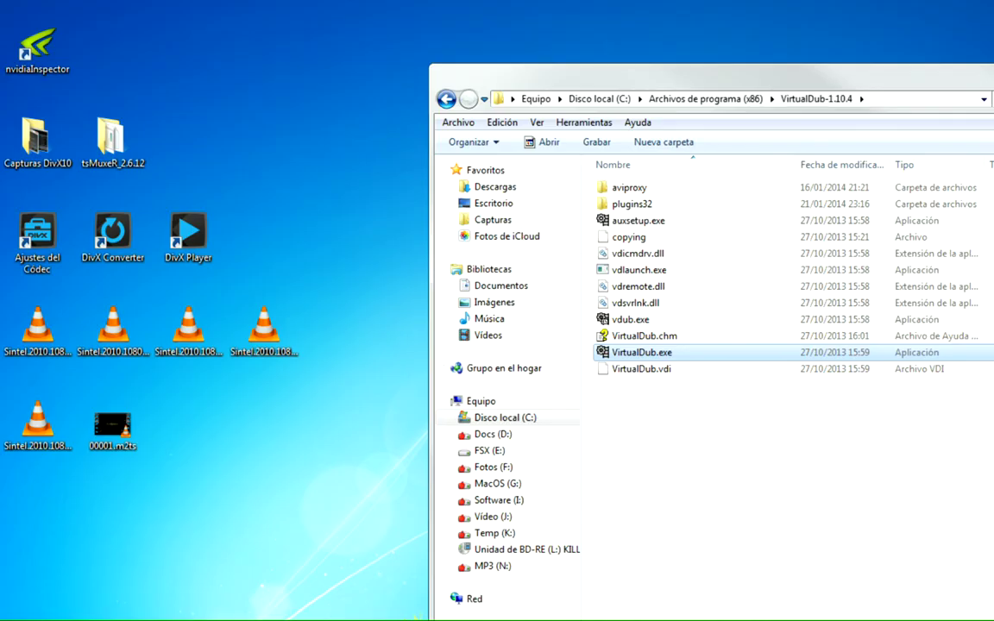
- Close the VirtualDub-1.10.4 folder and view DVD.png from the Capturas DivX10 folder
{"action": "key", "text": "alt+F4"}
{"action": "key", "text": "Up"}
{"action": "key", "text": "Up"}
{"action": "key", "text": "Return"}
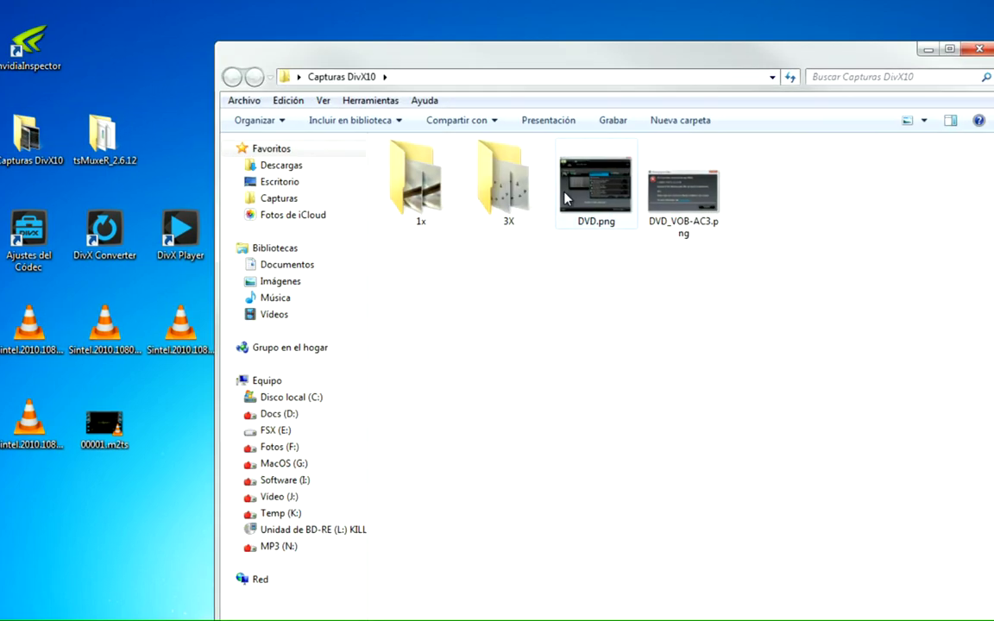
{"action": "double_click", "coordinate": [595, 185]}
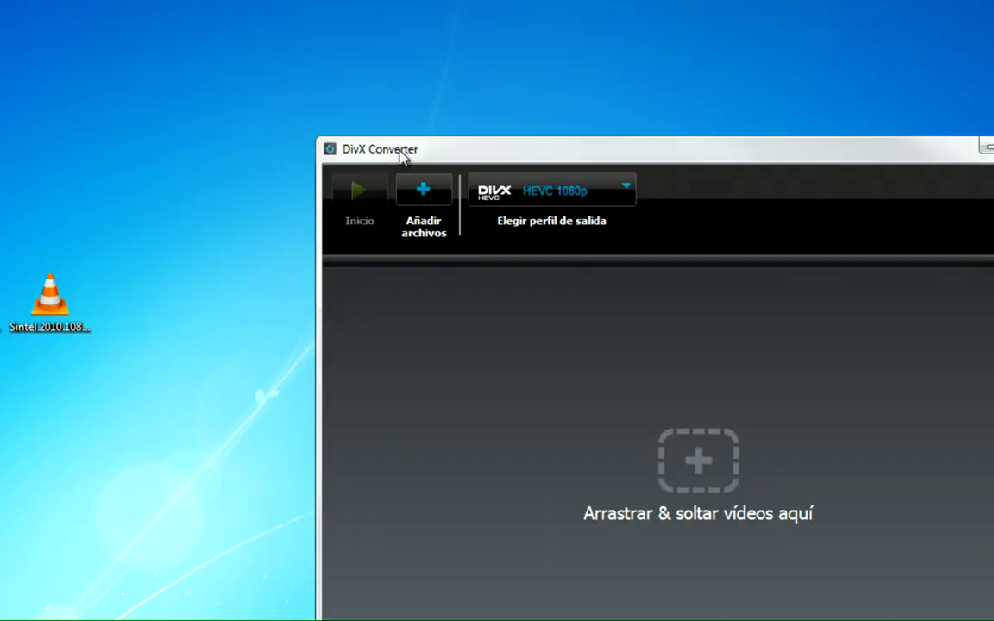
- Move the DivX Converter window beside the desktop files and add the 00001.m2ts video to it
{"action": "left_click_drag", "start_coordinate": [416, 154], "coordinate": [201, 34]}
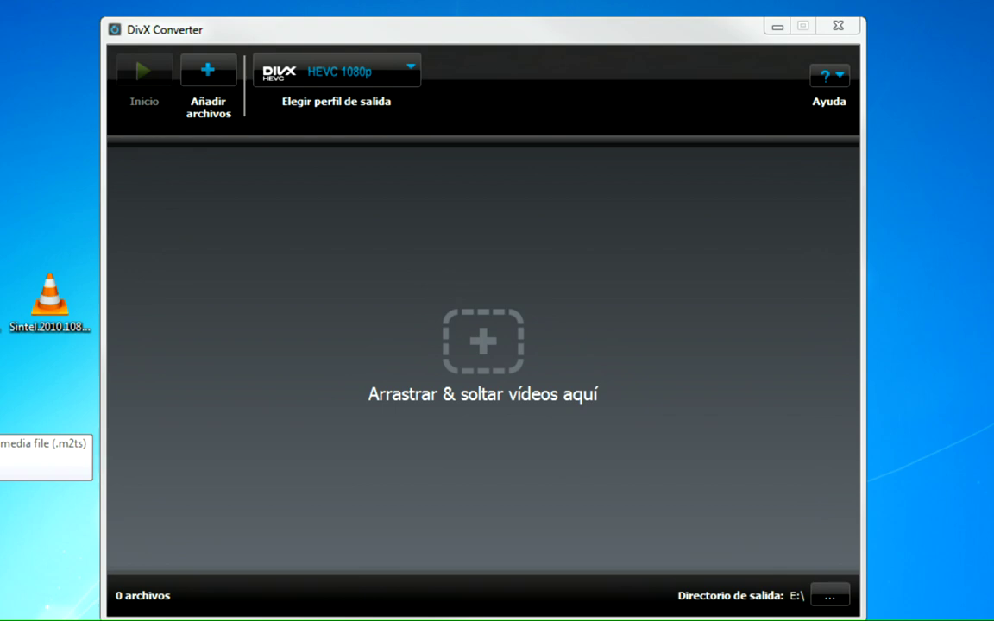
{"action": "left_click_drag", "start_coordinate": [43, 431], "coordinate": [289, 278]}
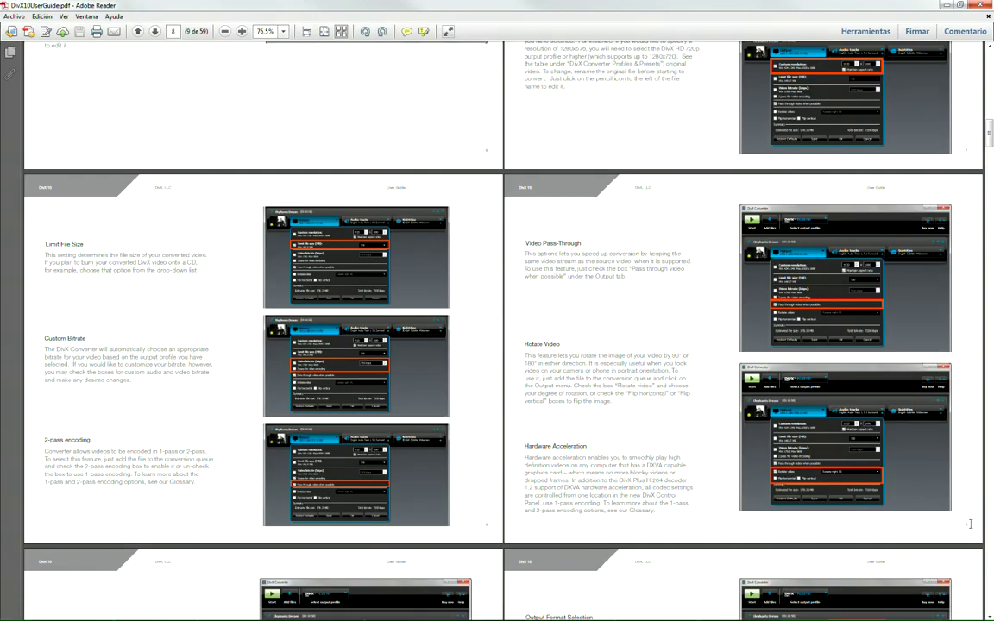
- Return to the start of DivX10UserGuide.pdf and bring up the Converter profiles table on page 5 at full page width
{"action": "left_click_drag", "start_coordinate": [988, 142], "coordinate": [988, 47]}
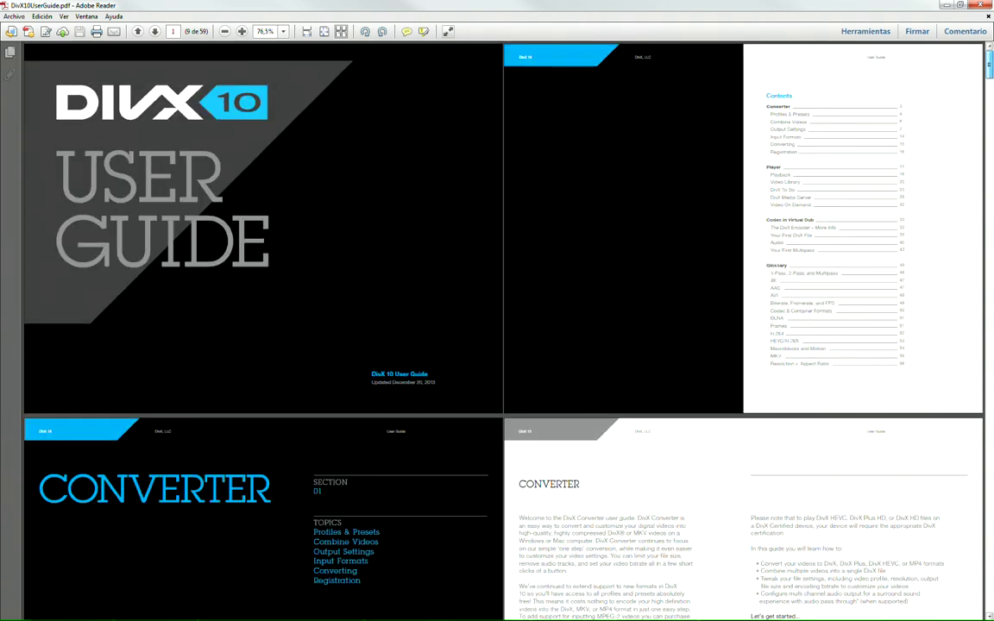
{"action": "scroll", "coordinate": [687, 193], "scroll_direction": "down", "scroll_amount": 15}
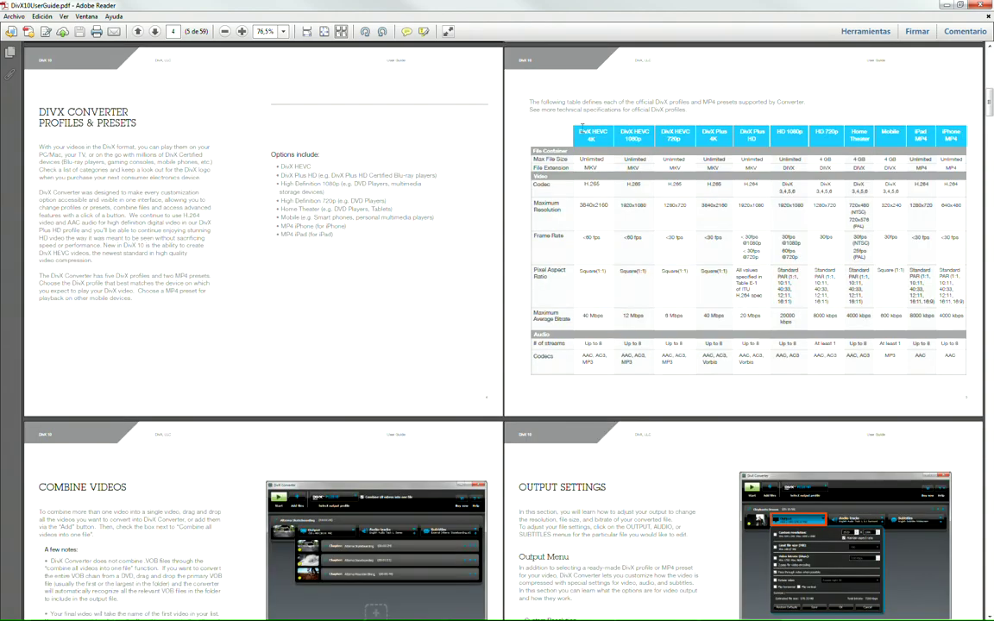
{"action": "left_click", "coordinate": [327, 29]}
{"action": "scroll", "coordinate": [597, 312], "scroll_direction": "down", "scroll_amount": 5}
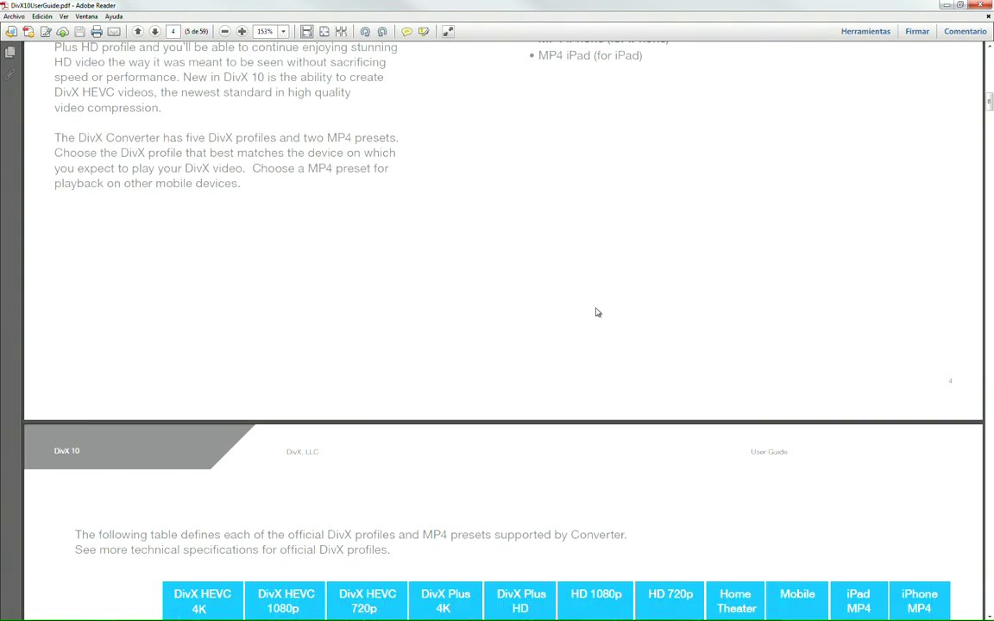
{"action": "scroll", "coordinate": [597, 313], "scroll_direction": "down", "scroll_amount": 5}
{"action": "scroll", "coordinate": [594, 306], "scroll_direction": "down", "scroll_amount": 3}
{"action": "scroll", "coordinate": [595, 310], "scroll_direction": "up", "scroll_amount": 4}
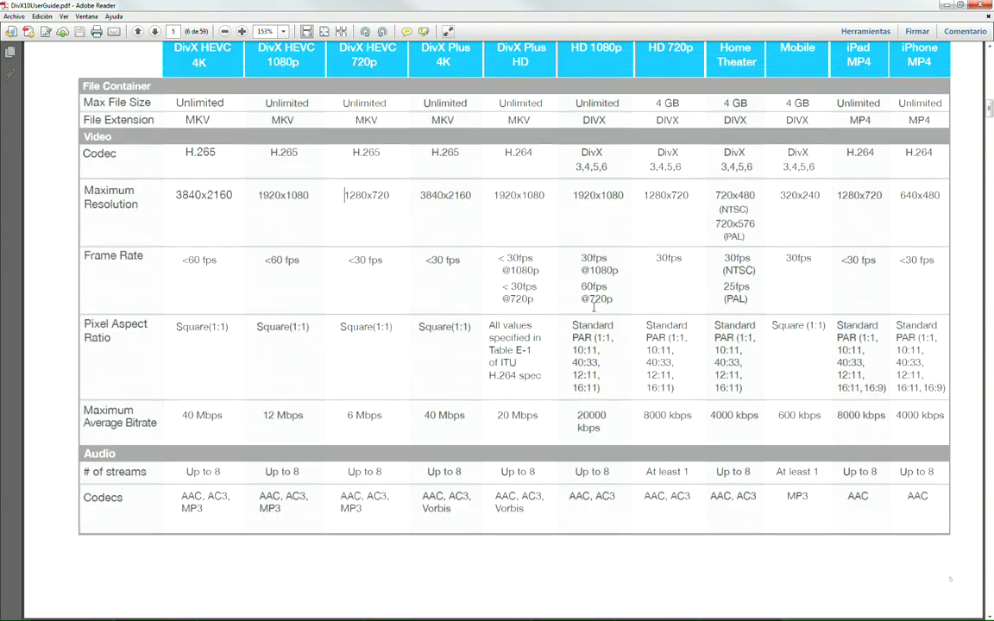
{"action": "scroll", "coordinate": [589, 321], "scroll_direction": "down", "scroll_amount": 1}
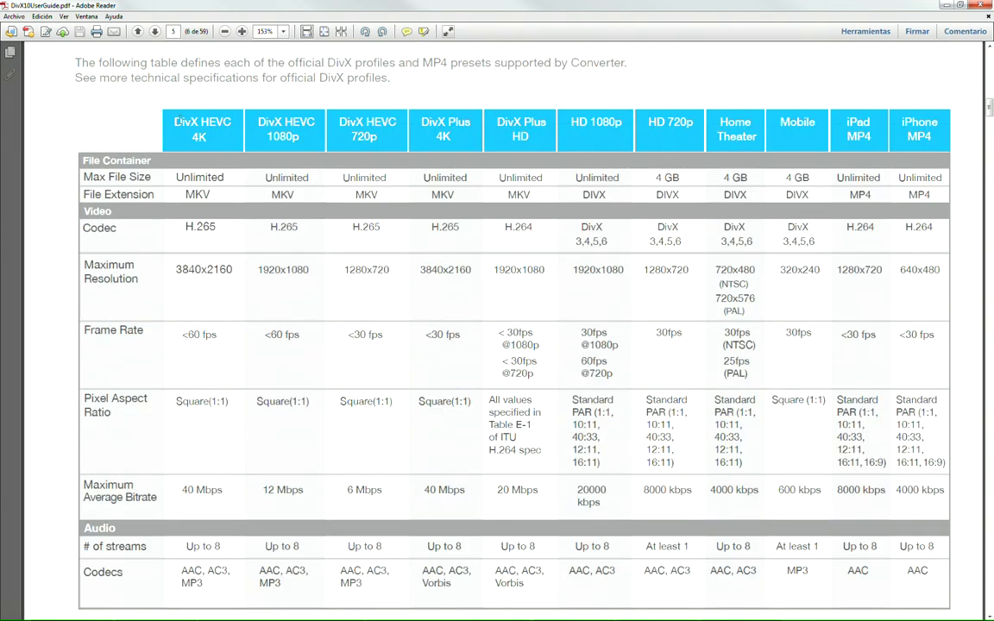
- Highlight the DivX HEVC 4K and DivX Plus 4K headings and their H.265 codec entries in the profiles table
{"action": "left_click_drag", "start_coordinate": [174, 121], "coordinate": [252, 140]}
{"action": "left_click", "coordinate": [274, 119]}
{"action": "left_click_drag", "start_coordinate": [173, 122], "coordinate": [231, 124]}
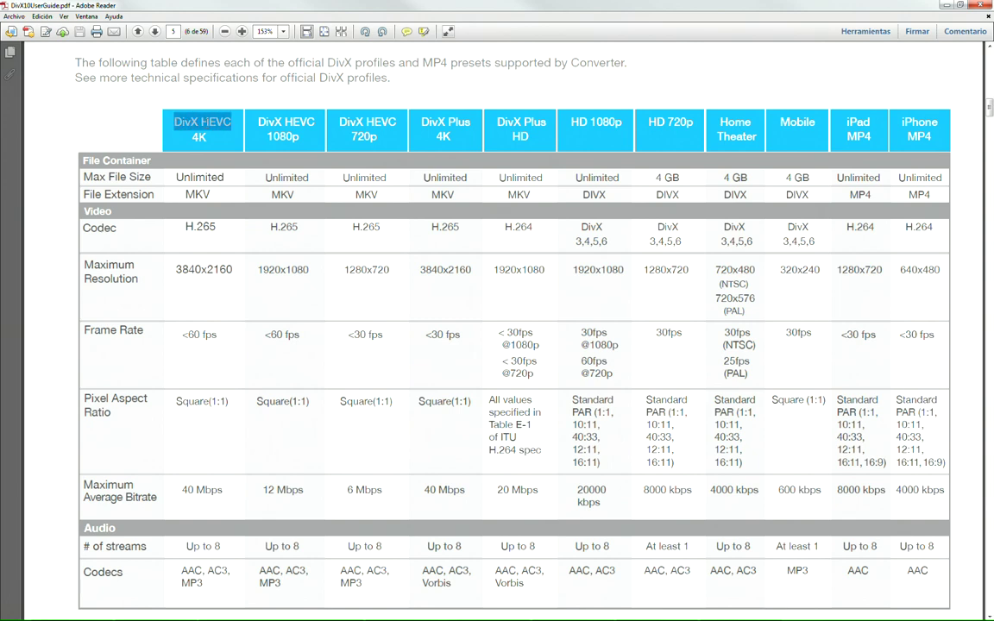
{"action": "left_click_drag", "start_coordinate": [175, 230], "coordinate": [215, 228]}
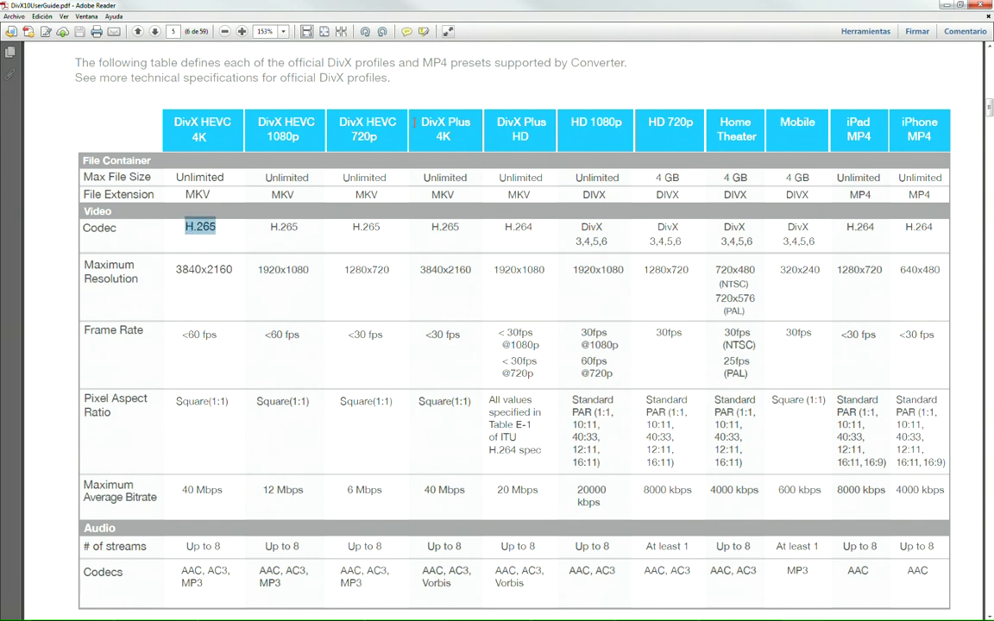
{"action": "left_click_drag", "start_coordinate": [416, 122], "coordinate": [450, 138]}
{"action": "left_click_drag", "start_coordinate": [460, 226], "coordinate": [429, 227]}
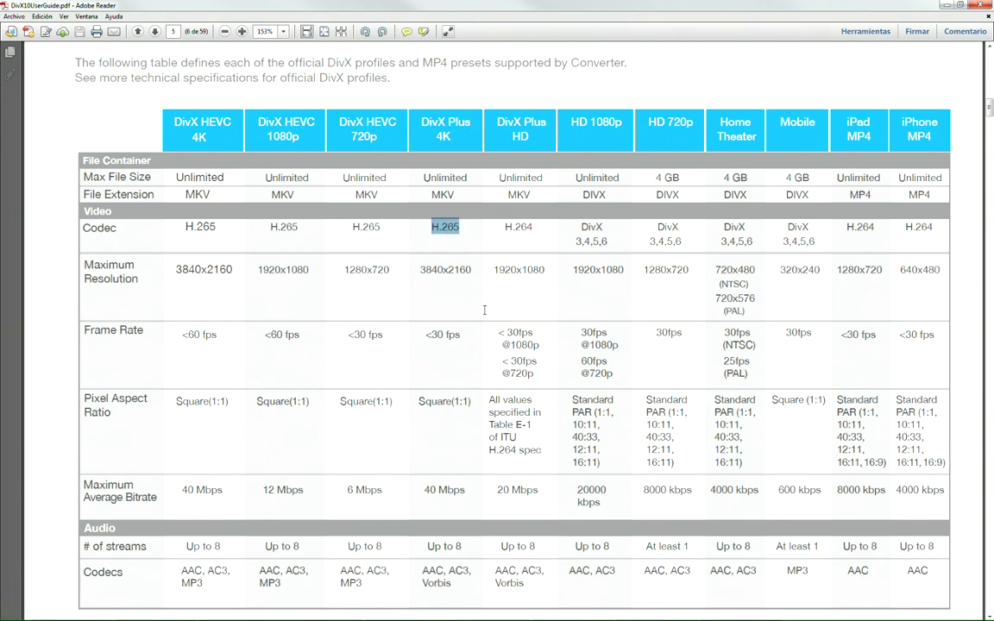
- Highlight the MKV file extensions of the HEVC and DivX Plus profiles, plus the headings from HD 720p to iPad MP4
{"action": "left_click_drag", "start_coordinate": [184, 195], "coordinate": [460, 200]}
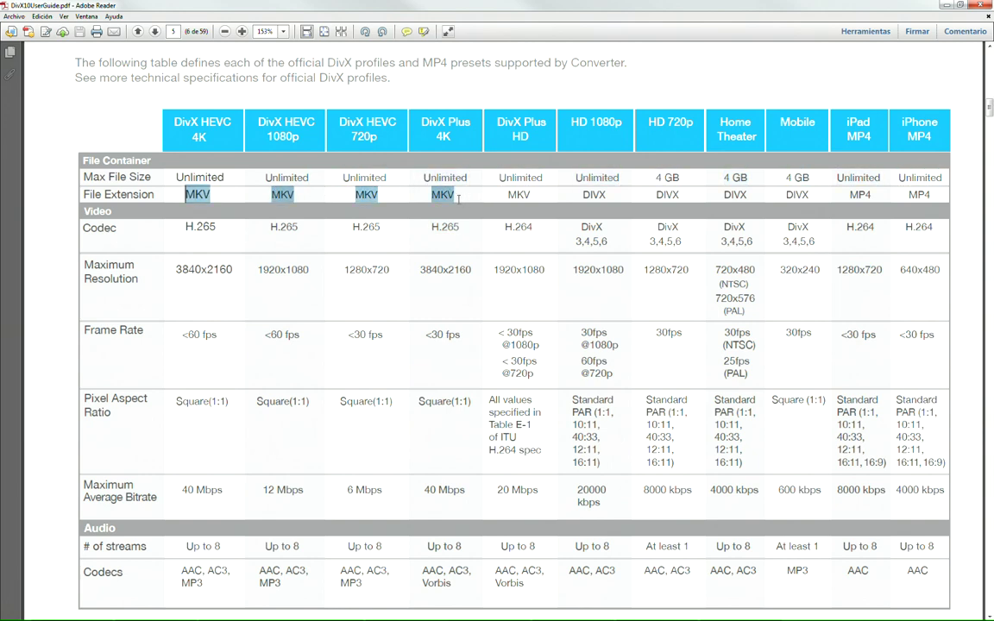
{"action": "left_click", "coordinate": [507, 195]}
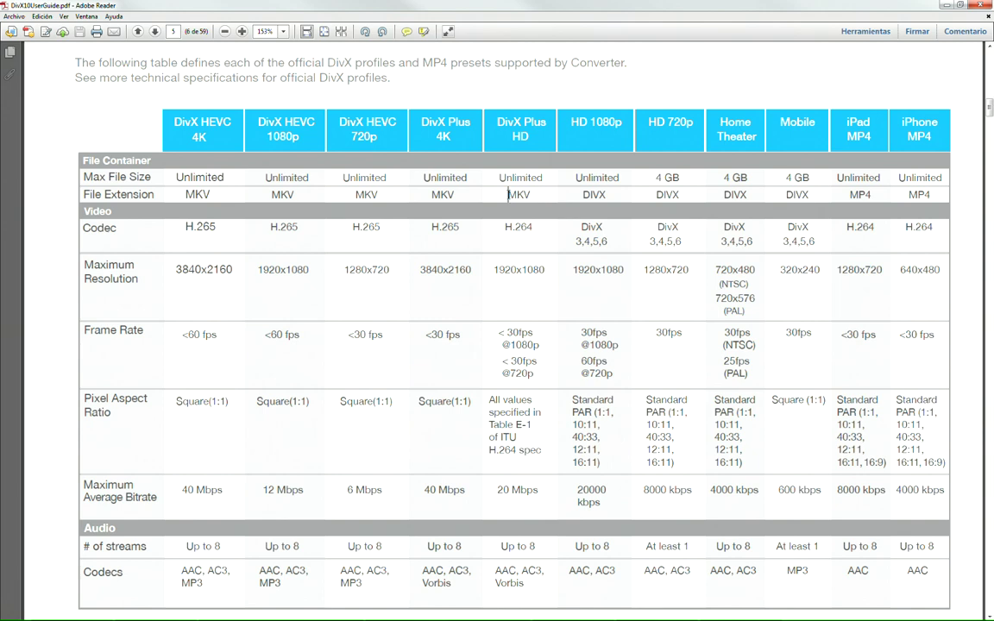
{"action": "left_click_drag", "start_coordinate": [507, 195], "coordinate": [528, 195]}
{"action": "left_click", "coordinate": [468, 177]}
{"action": "left_click_drag", "start_coordinate": [836, 120], "coordinate": [656, 122]}
{"action": "left_click", "coordinate": [850, 129]}
- Highlight the maximum average bitrates from the DivX HEVC 4K profile through HD 1080p
{"action": "scroll", "coordinate": [333, 257], "scroll_direction": "down", "scroll_amount": 1}
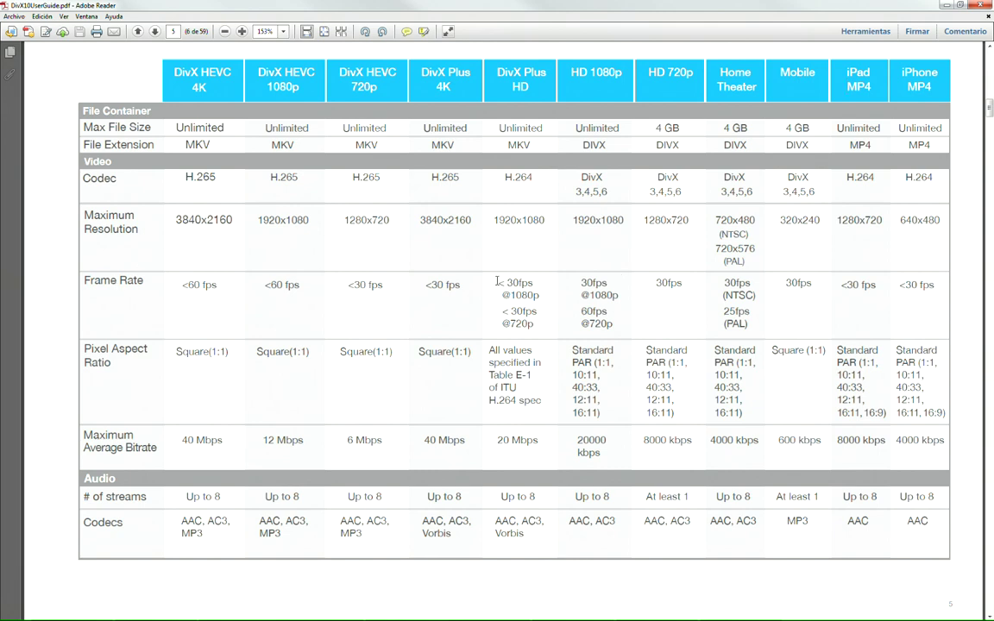
{"action": "scroll", "coordinate": [401, 257], "scroll_direction": "down", "scroll_amount": 2}
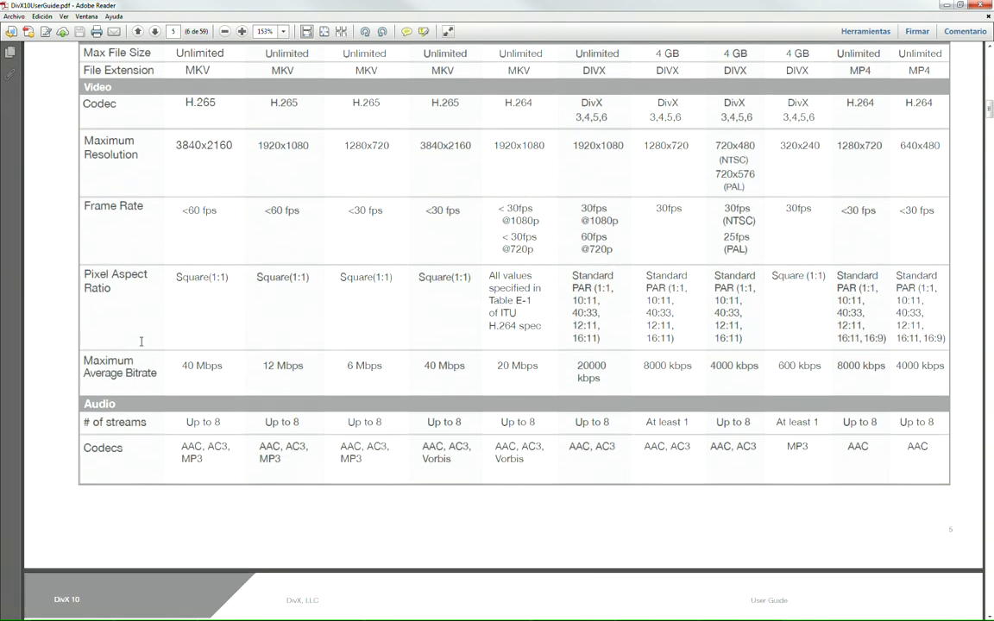
{"action": "left_click_drag", "start_coordinate": [178, 366], "coordinate": [595, 373]}
{"action": "left_click", "coordinate": [473, 376]}
- Skim the rest of the guide in two-page view, from Output Settings through the Player and Codec sections to Resolution v. Aspect Ratio
{"action": "left_click", "coordinate": [341, 31]}
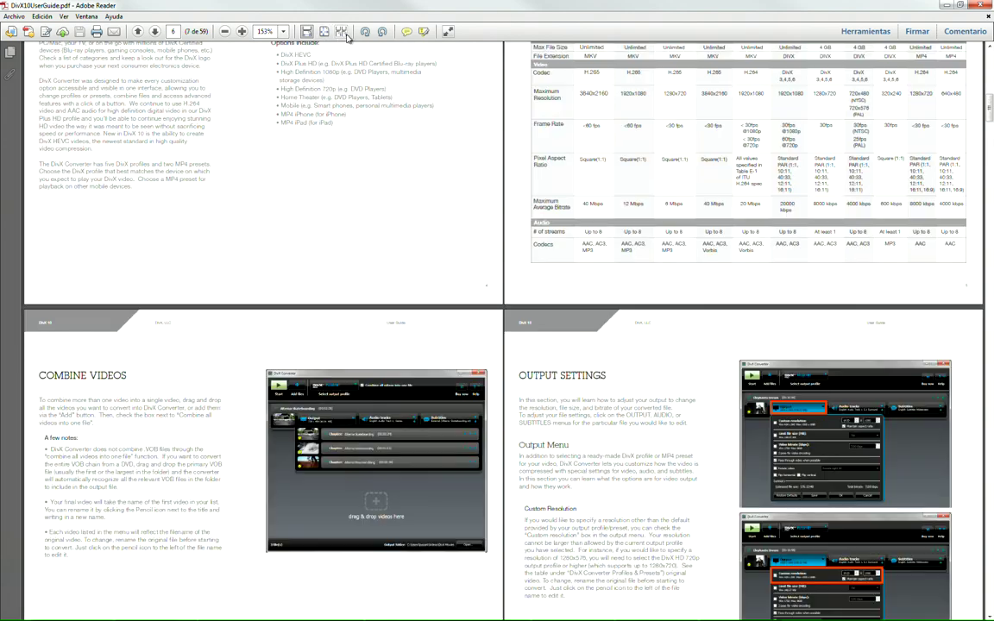
{"action": "scroll", "coordinate": [492, 306], "scroll_direction": "down", "scroll_amount": 5}
{"action": "scroll", "coordinate": [492, 306], "scroll_direction": "down", "scroll_amount": 10}
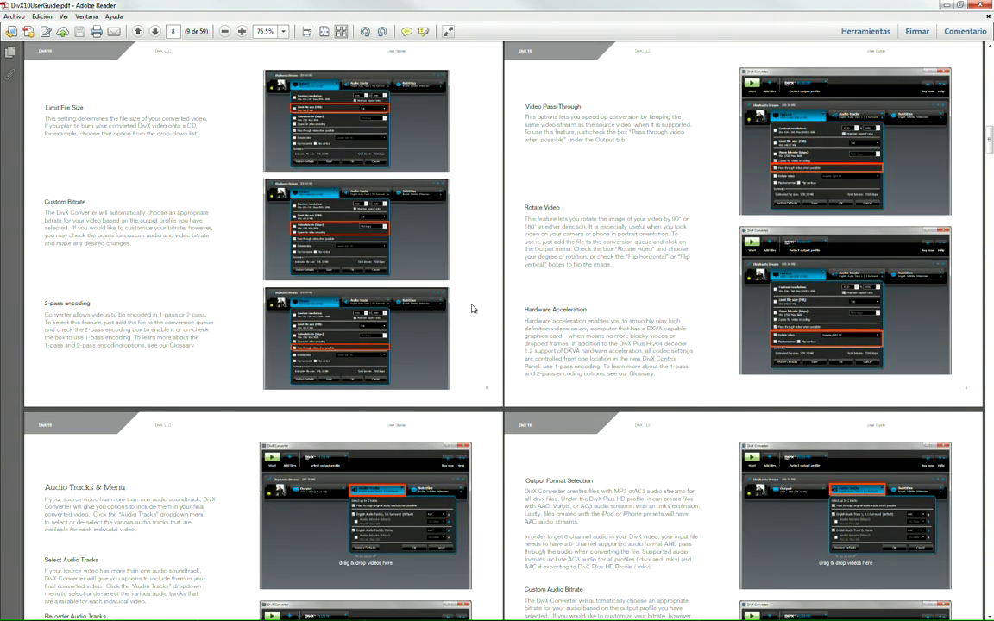
{"action": "scroll", "coordinate": [470, 302], "scroll_direction": "down", "scroll_amount": 5}
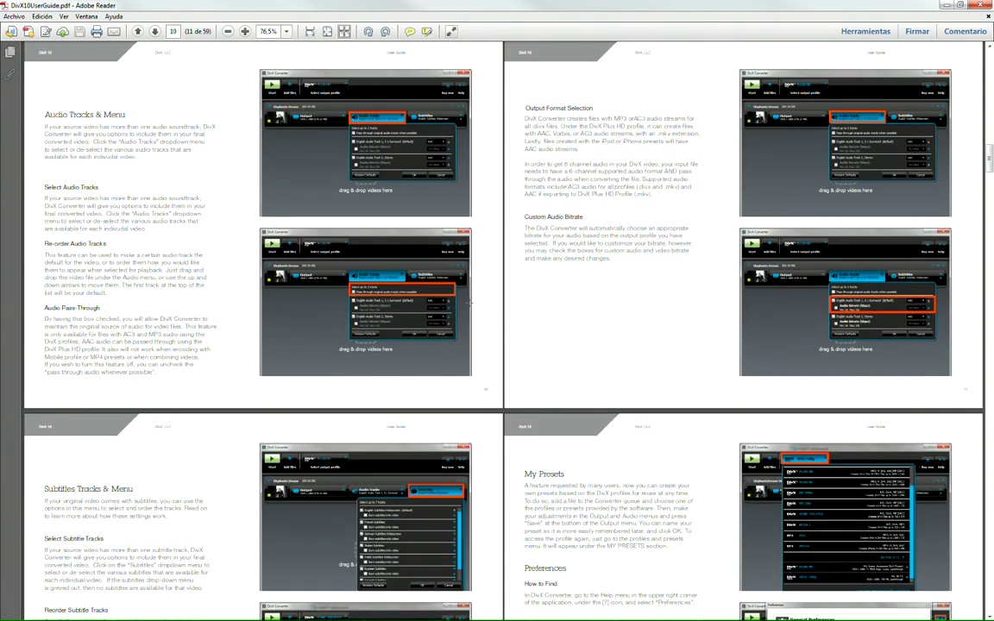
{"action": "scroll", "coordinate": [470, 304], "scroll_direction": "down", "scroll_amount": 10}
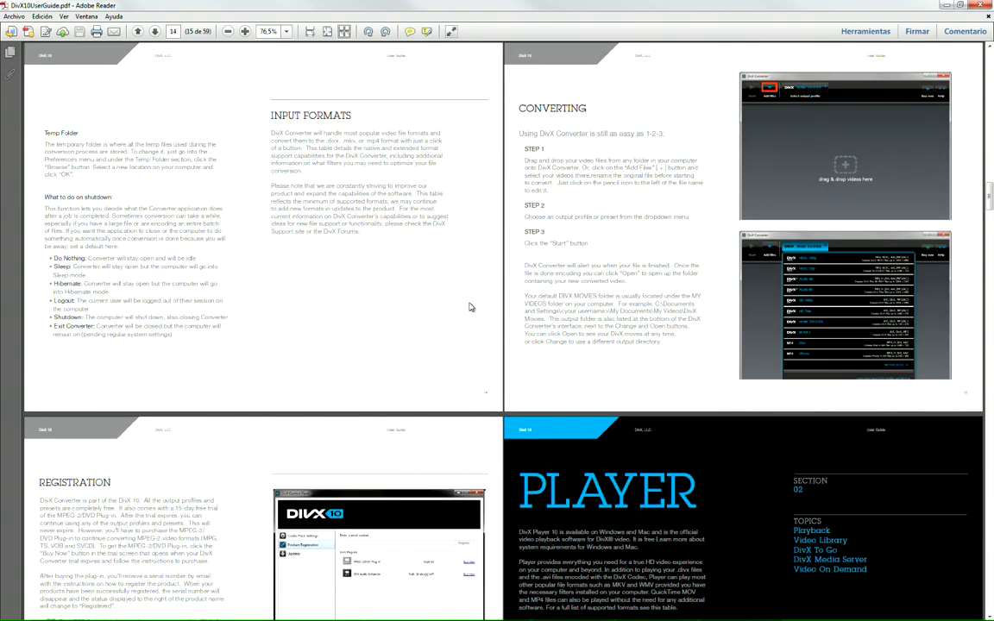
{"action": "scroll", "coordinate": [470, 306], "scroll_direction": "down", "scroll_amount": 5}
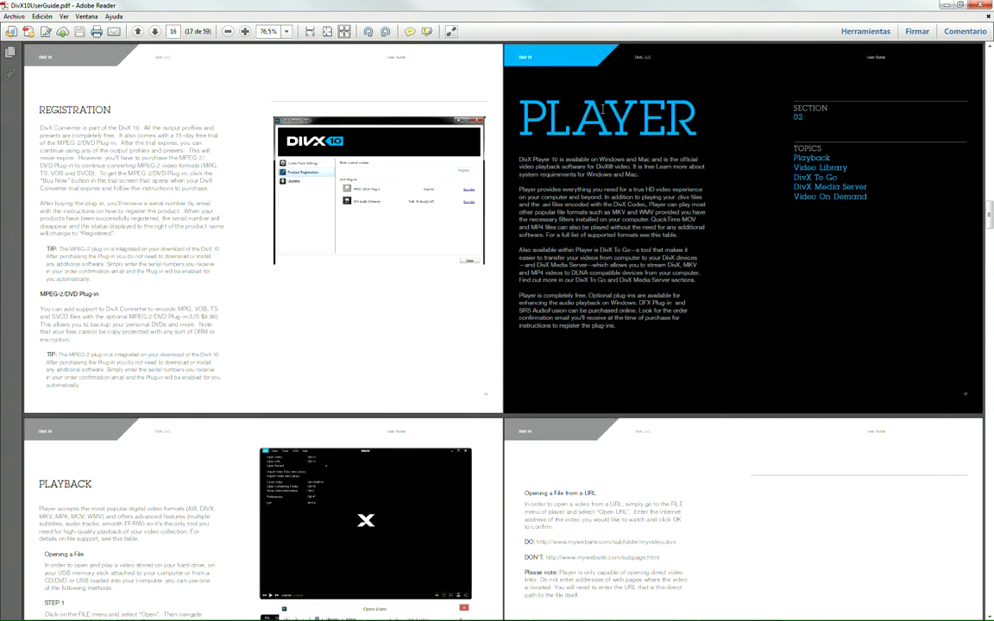
{"action": "scroll", "coordinate": [555, 159], "scroll_direction": "down", "scroll_amount": 20}
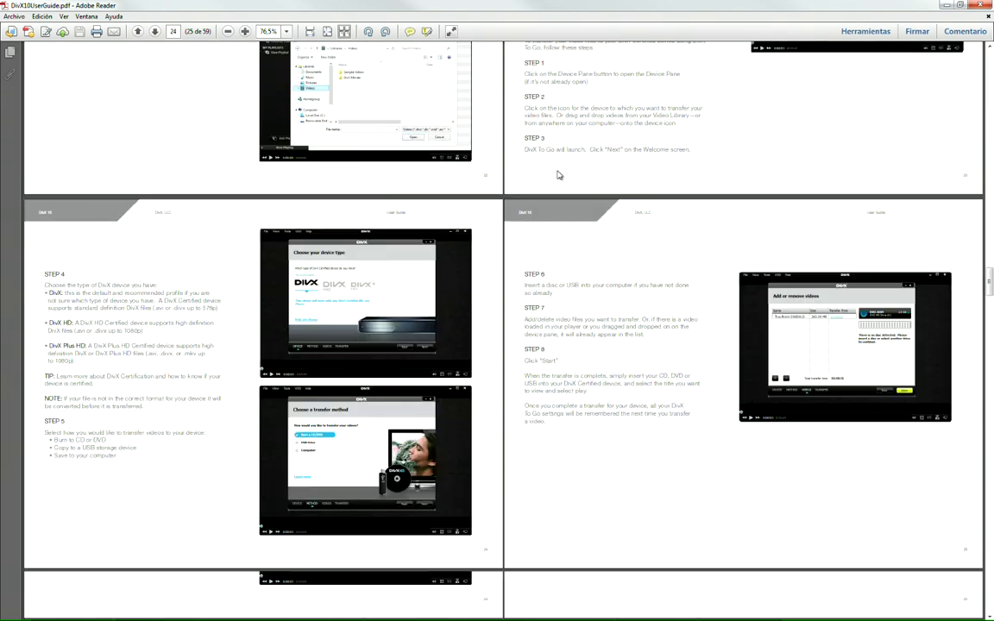
{"action": "scroll", "coordinate": [556, 170], "scroll_direction": "down", "scroll_amount": 20}
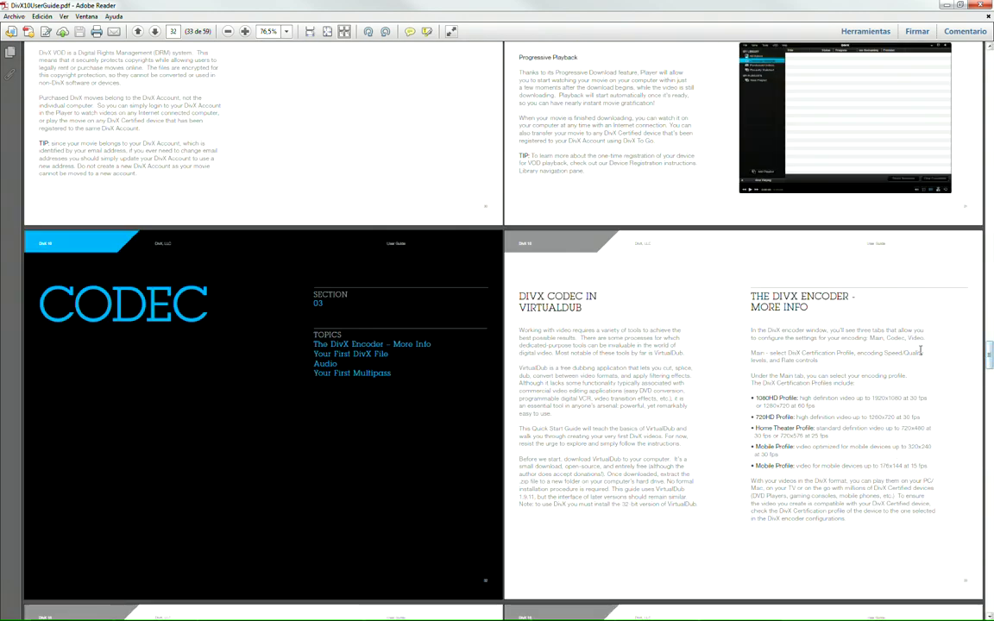
{"action": "scroll", "coordinate": [920, 349], "scroll_direction": "down", "scroll_amount": 15}
{"action": "scroll", "coordinate": [779, 330], "scroll_direction": "up", "scroll_amount": 12}
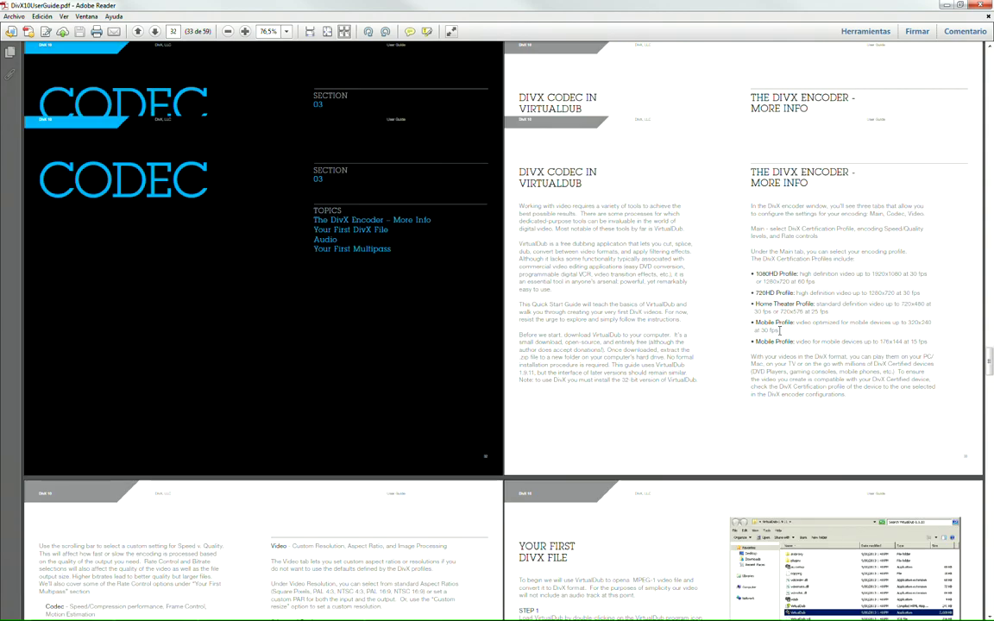
{"action": "scroll", "coordinate": [779, 331], "scroll_direction": "up", "scroll_amount": 2}
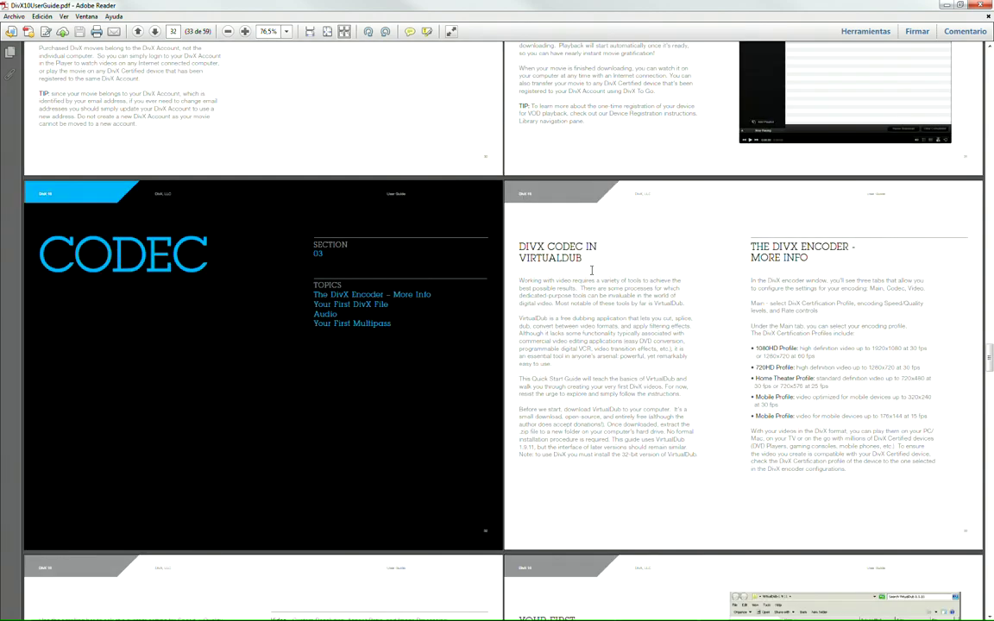
{"action": "left_click_drag", "start_coordinate": [990, 353], "coordinate": [991, 561]}
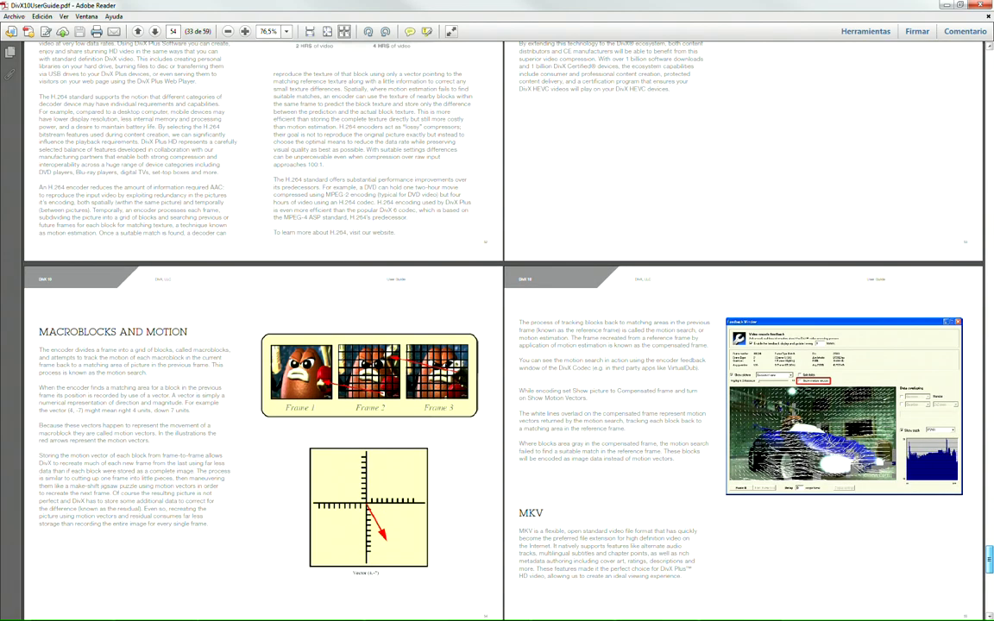
{"action": "scroll", "coordinate": [620, 352], "scroll_direction": "down", "scroll_amount": 5}
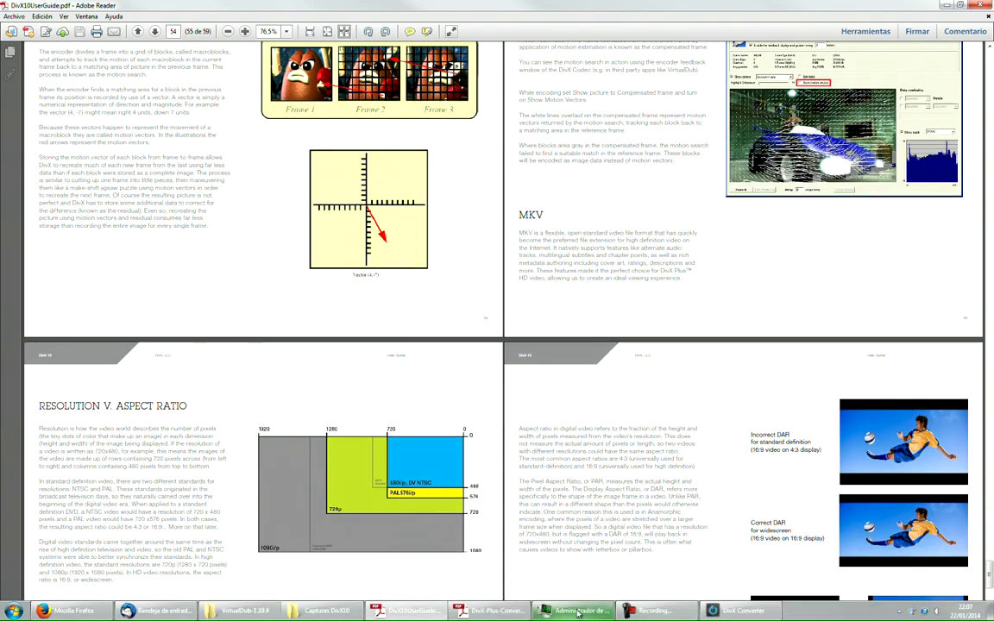
- Switch to DivX-Plus-Converter_UserGuide.pdf and display its DivX Converter Profiles table at full page width
{"action": "left_click", "coordinate": [496, 610]}
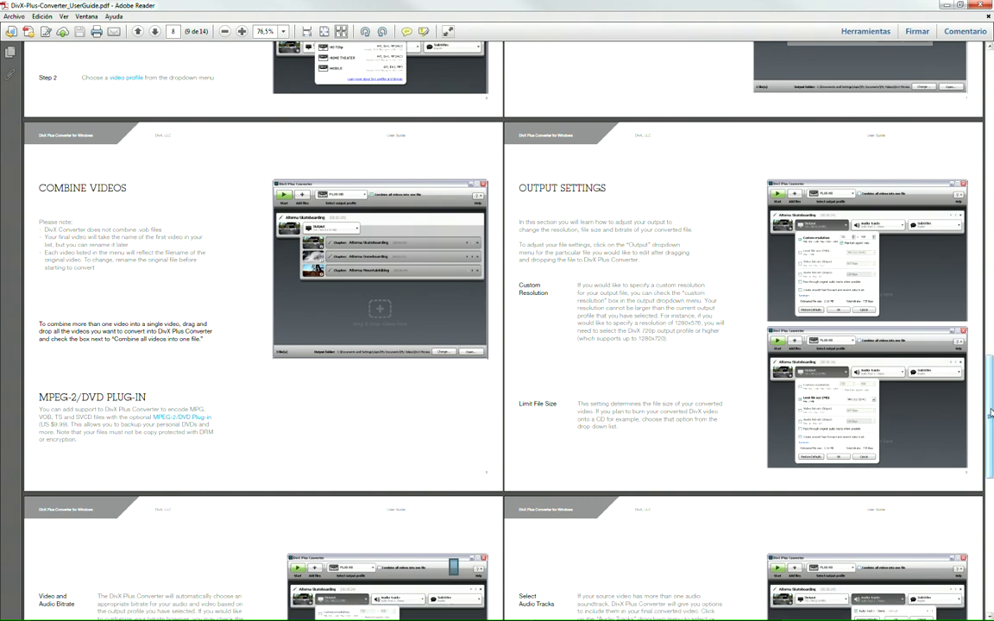
{"action": "left_click_drag", "start_coordinate": [990, 401], "coordinate": [991, 257]}
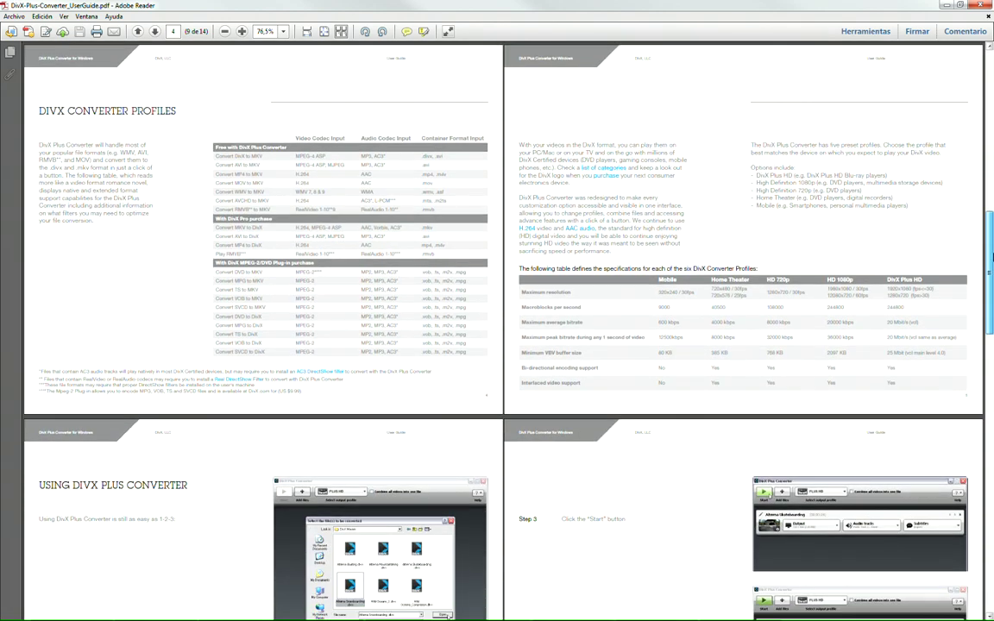
{"action": "left_click", "coordinate": [306, 31]}
{"action": "scroll", "coordinate": [424, 319], "scroll_direction": "down", "scroll_amount": 2}
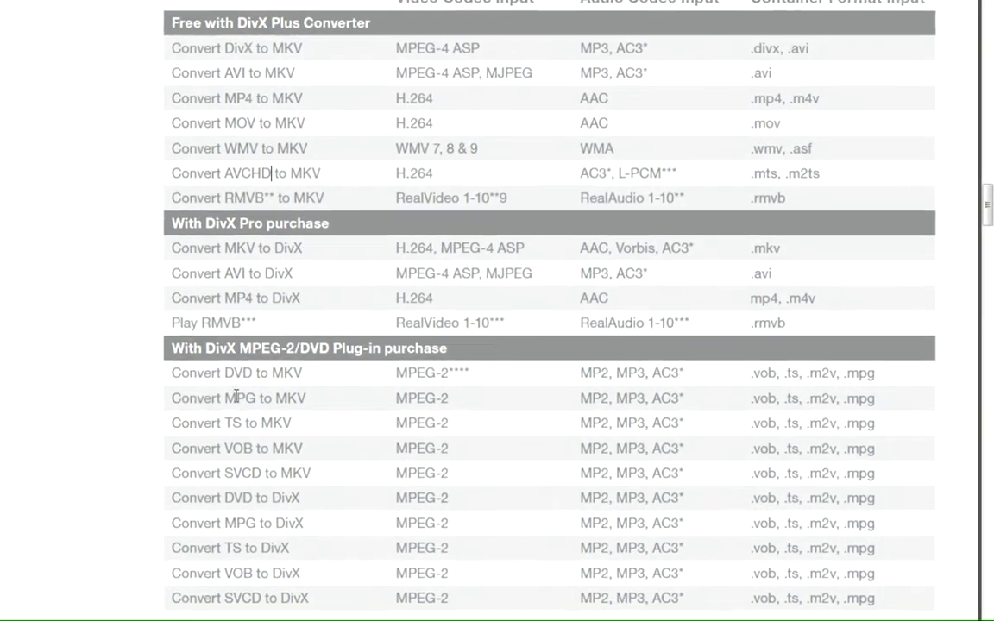
- Highlight the free DivX to MKV, WMV to MKV and AVCHD conversions in the DivX Plus Converter table
{"action": "left_click_drag", "start_coordinate": [156, 40], "coordinate": [219, 54]}
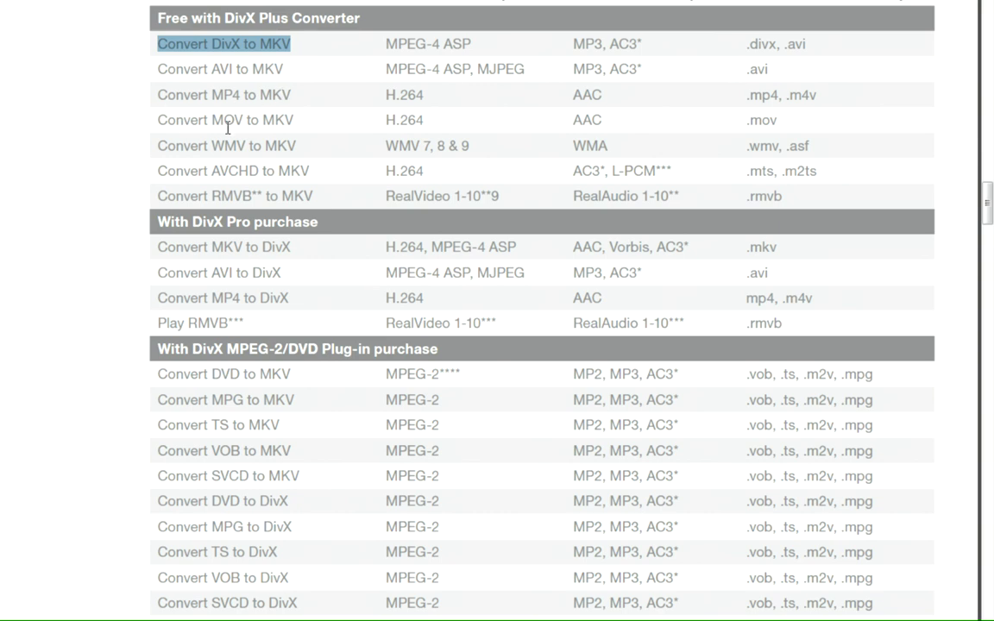
{"action": "left_click_drag", "start_coordinate": [152, 145], "coordinate": [265, 144]}
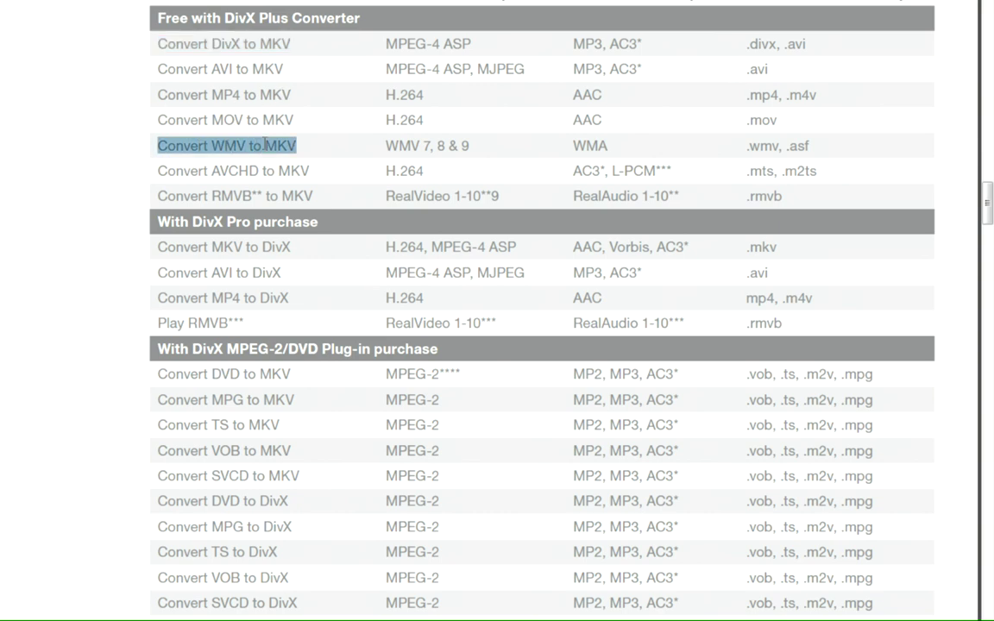
{"action": "left_click_drag", "start_coordinate": [211, 171], "coordinate": [248, 176]}
{"action": "left_click", "coordinate": [254, 193]}
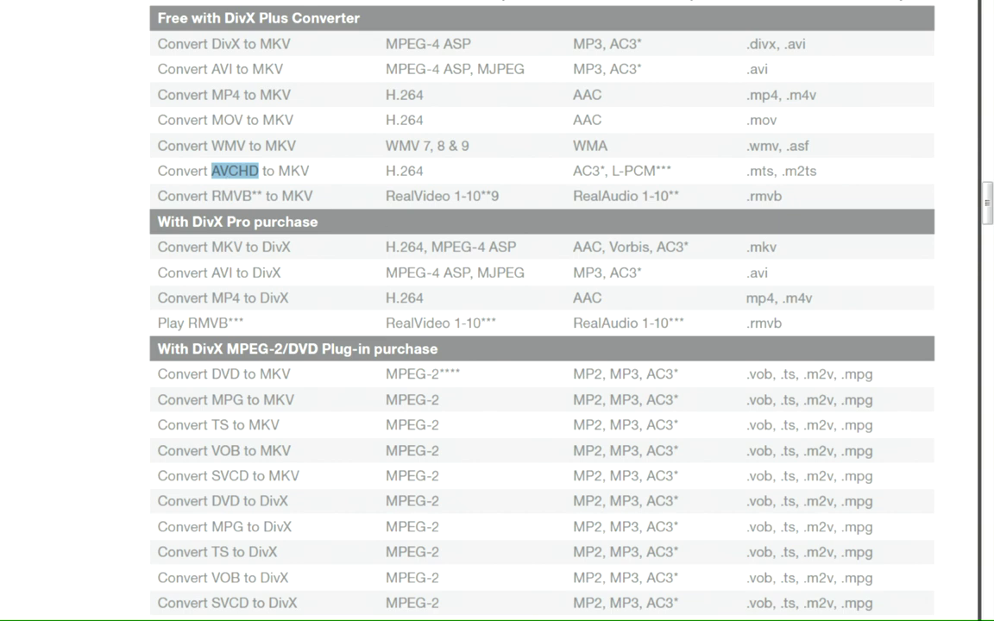
{"action": "left_click", "coordinate": [197, 151]}
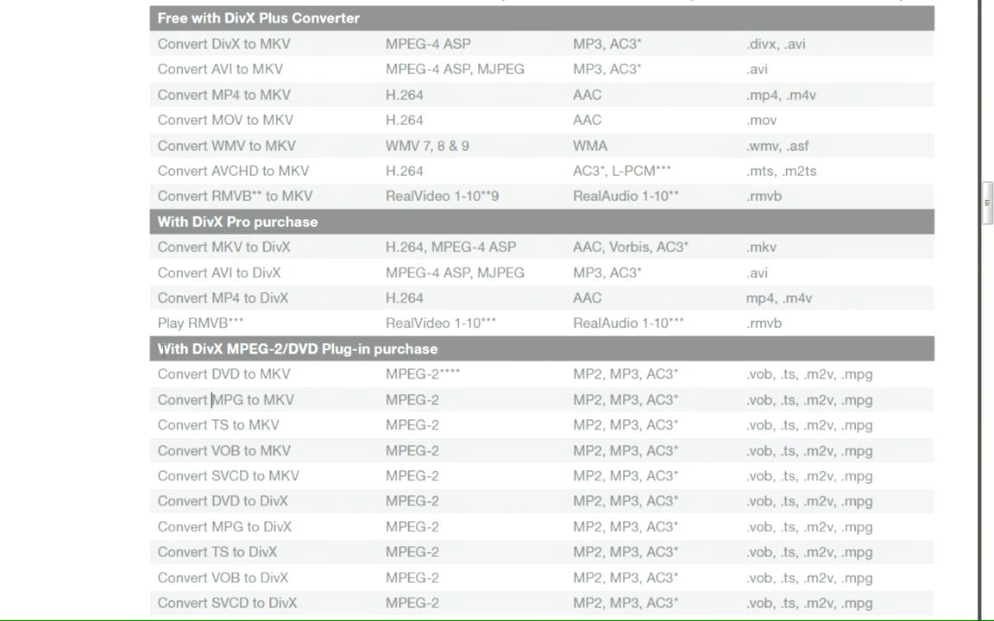
- Highlight the DivX MPEG-2/DVD Plug-in purchase heading and the first MKV conversions listed below it
{"action": "left_click_drag", "start_coordinate": [155, 348], "coordinate": [351, 349]}
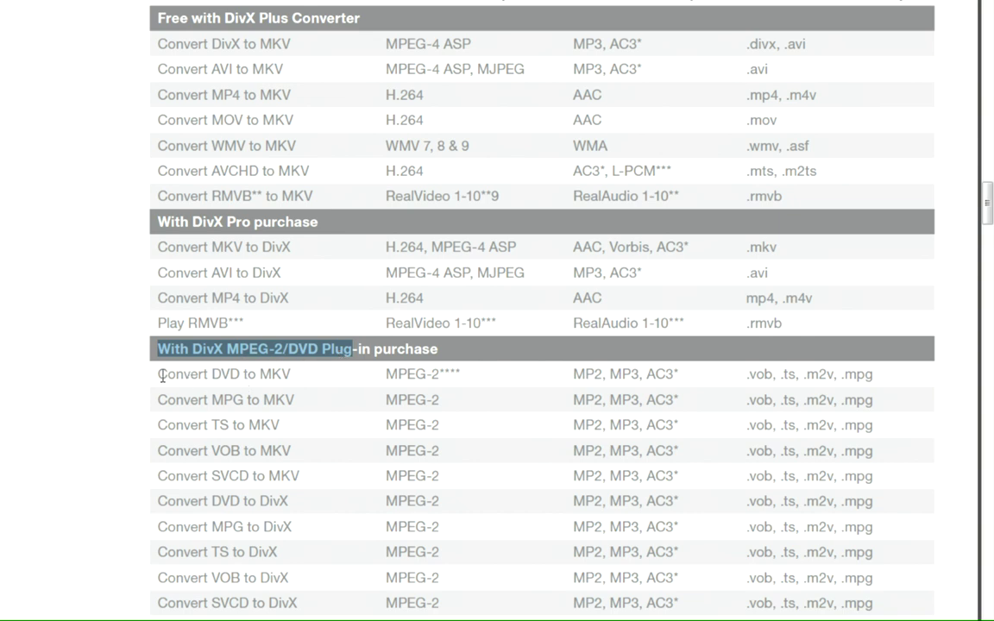
{"action": "left_click_drag", "start_coordinate": [162, 374], "coordinate": [245, 402]}
{"action": "double_click", "coordinate": [215, 429]}
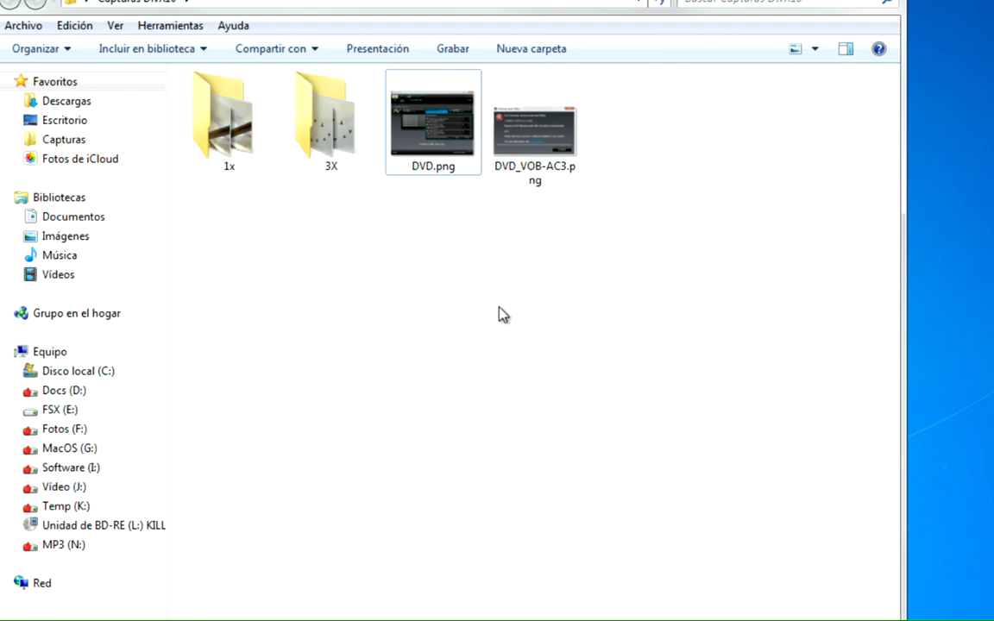
- Select the DVD_VOB-AC3.png capture, and open the AC3Filter 2.6.0b download section from the Google results for AC3 audio filter
{"action": "left_click", "coordinate": [522, 125]}
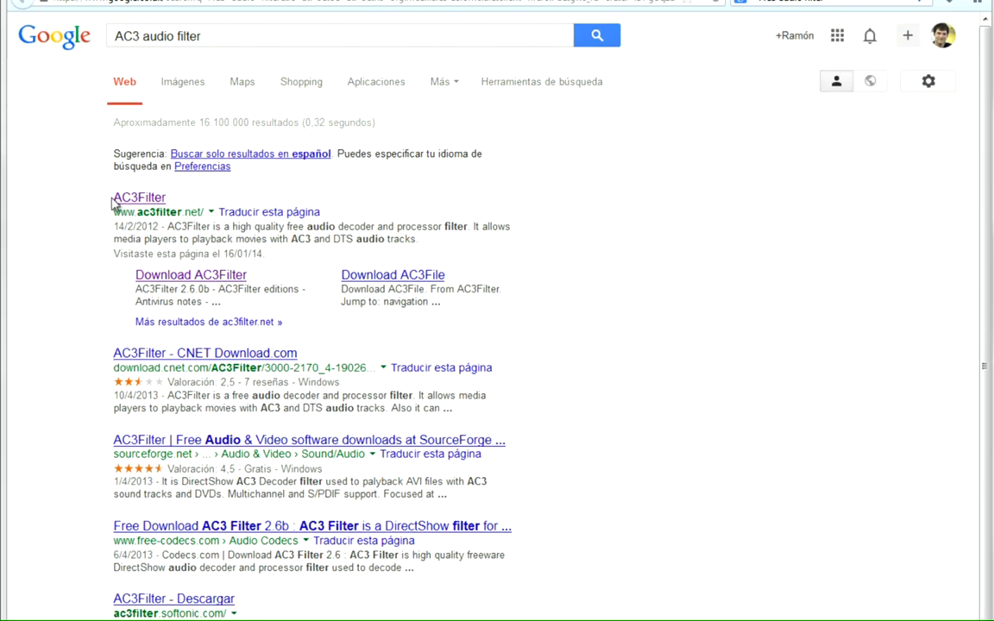
{"action": "left_click", "coordinate": [152, 209]}
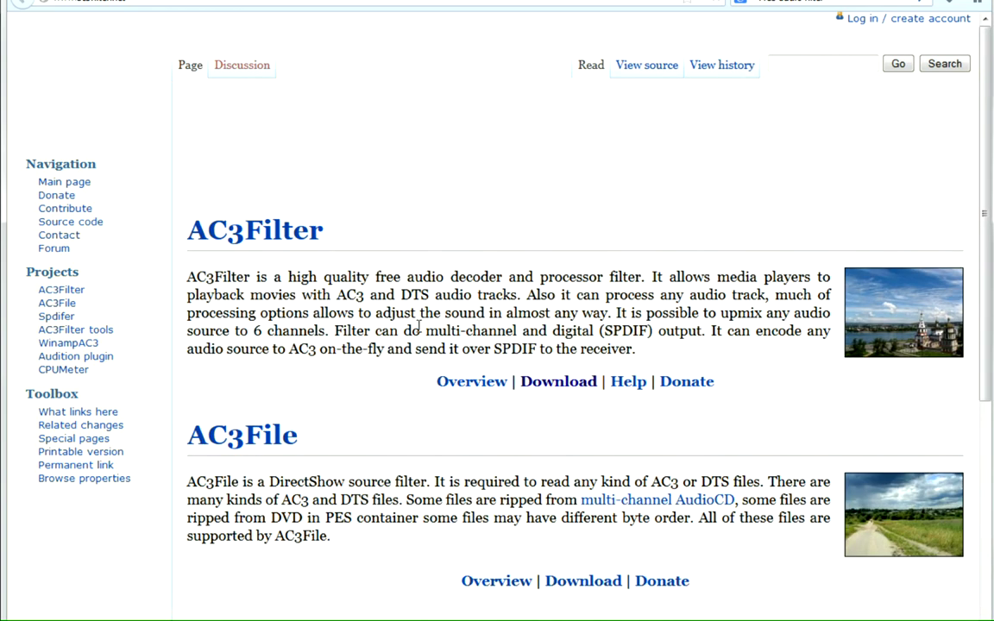
{"action": "left_click", "coordinate": [556, 385]}
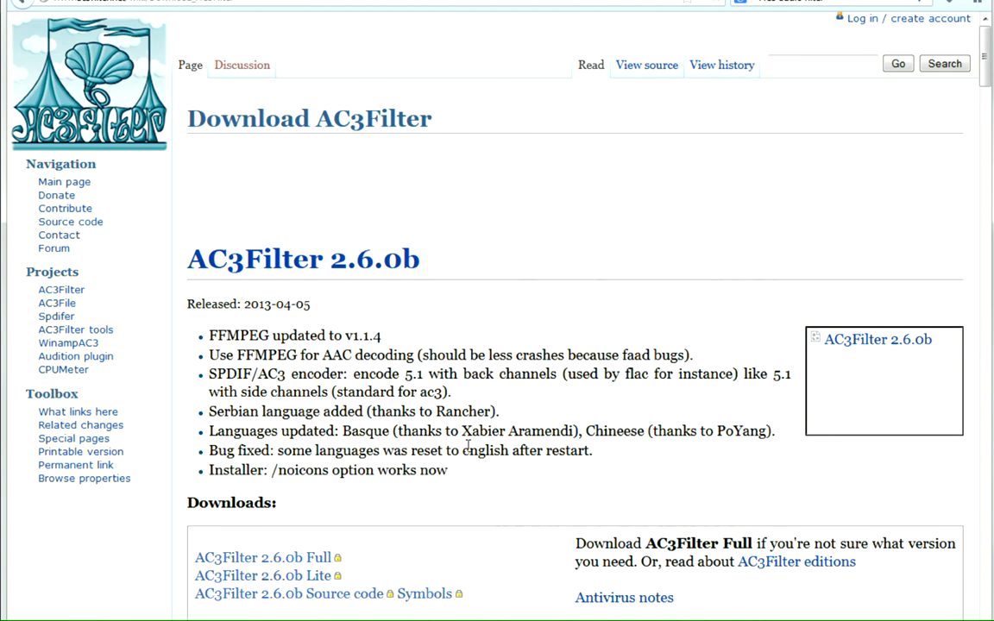
{"action": "scroll", "coordinate": [447, 407], "scroll_direction": "down", "scroll_amount": 1}
{"action": "scroll", "coordinate": [447, 407], "scroll_direction": "down", "scroll_amount": 2}
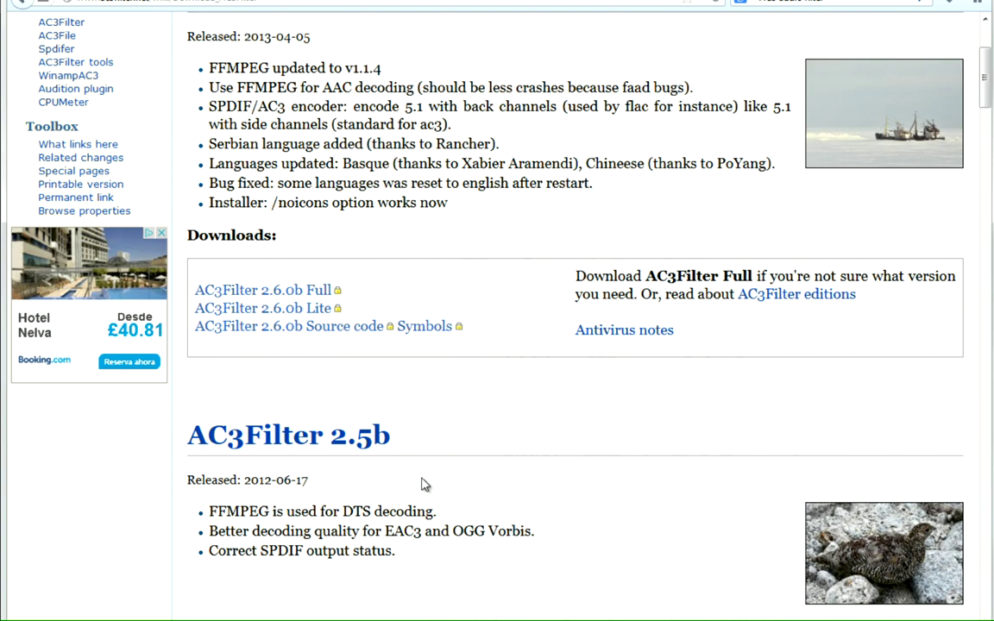
{"action": "left_click", "coordinate": [277, 291]}
{"action": "scroll", "coordinate": [279, 299], "scroll_direction": "down", "scroll_amount": 2}
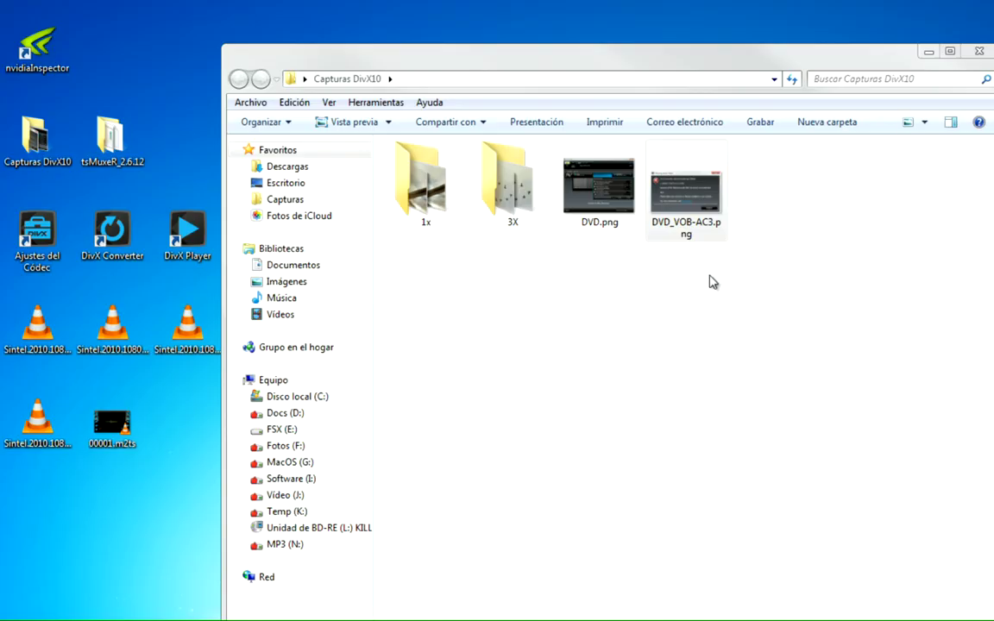
- Open 00.Original.png from the 1x folder of Capturas DivX10 in the photo viewer
{"action": "left_click", "coordinate": [710, 282]}
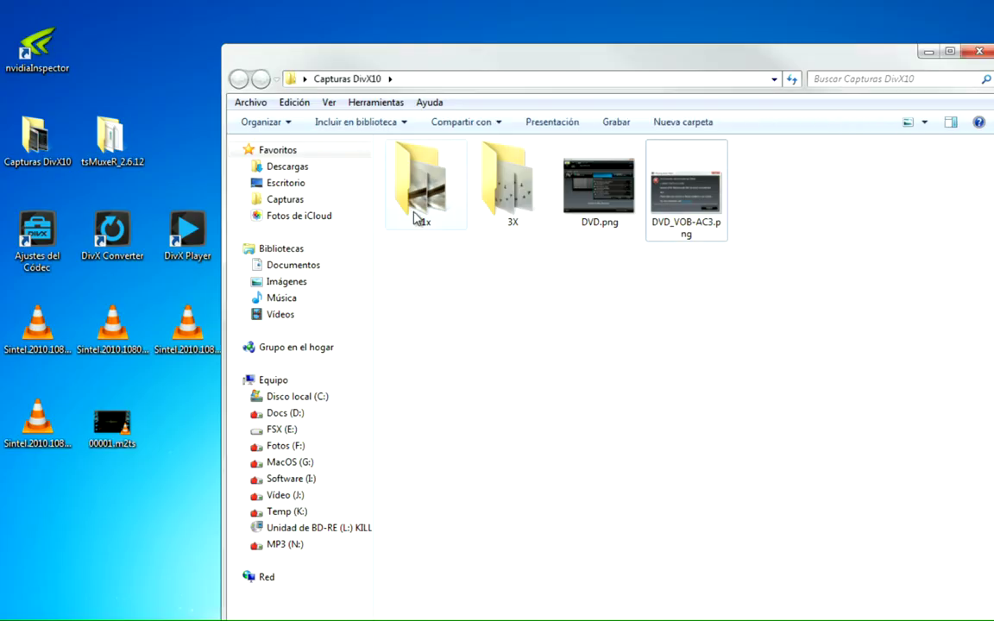
{"action": "double_click", "coordinate": [415, 217]}
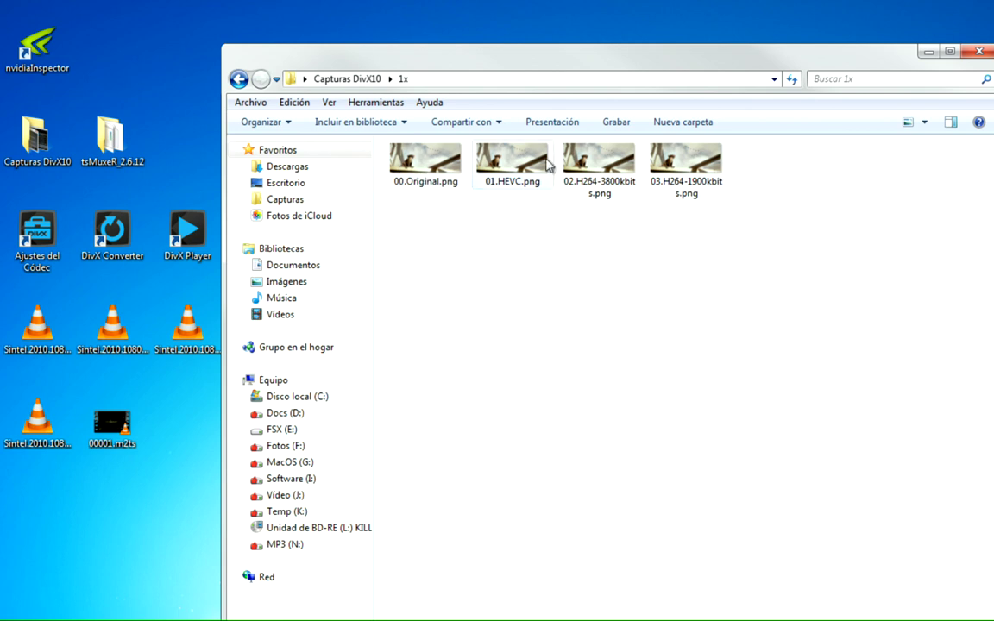
{"action": "left_click", "coordinate": [427, 177]}
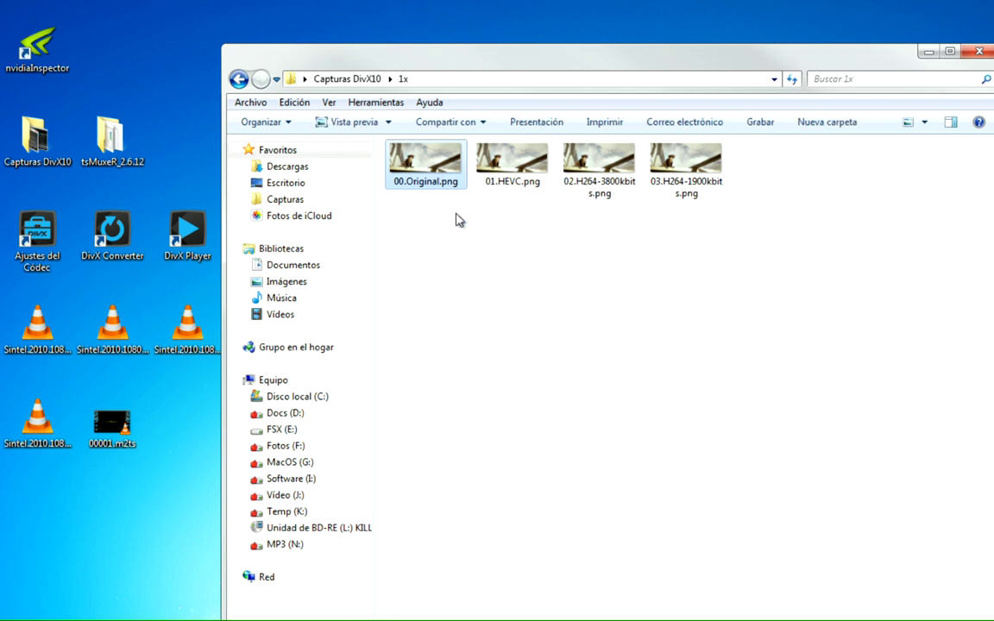
{"action": "double_click", "coordinate": [412, 177]}
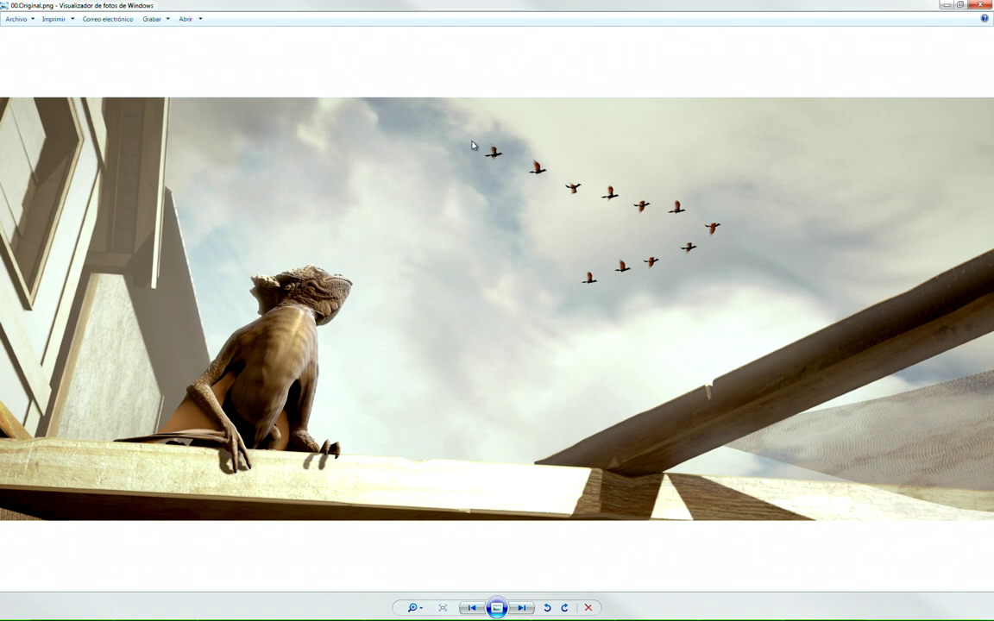
- Compare 00.Original.png with the 01.HEVC.png and 02.H264-3800kbits.png captures by alternating between them
{"action": "left_click", "coordinate": [521, 608]}
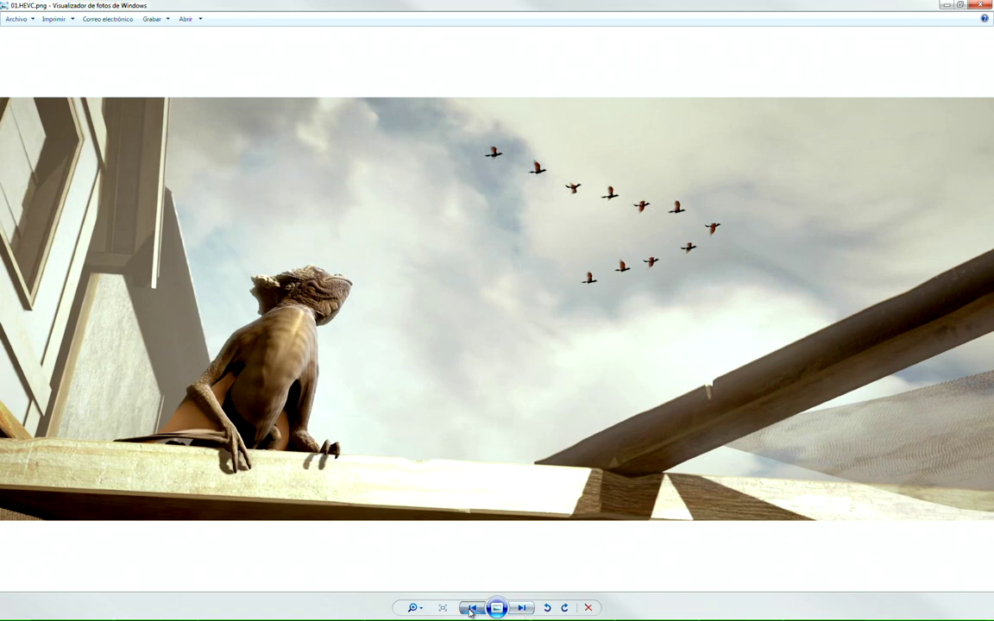
{"action": "left_click", "coordinate": [522, 608]}
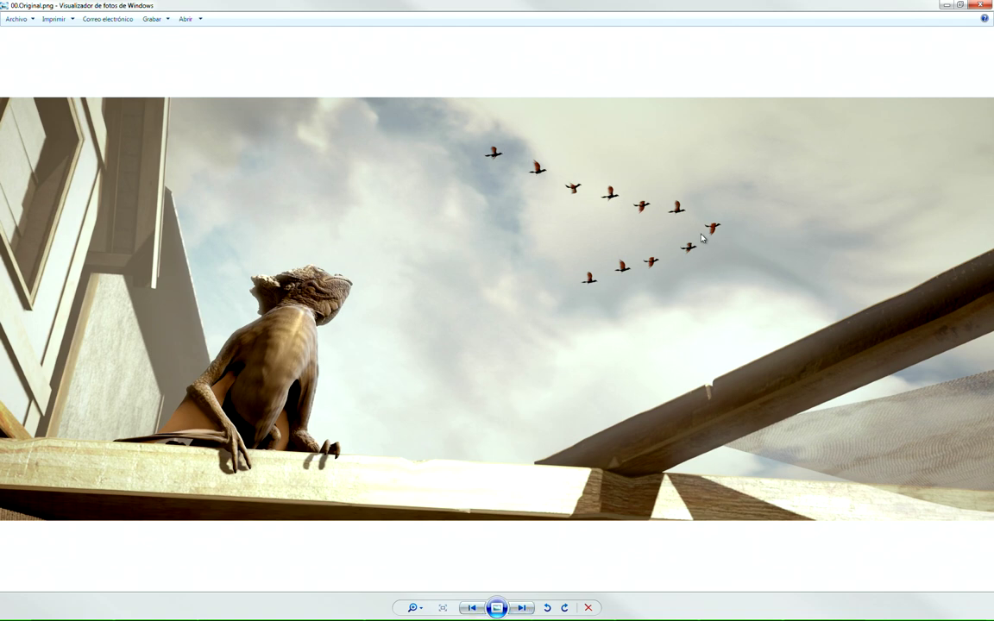
{"action": "left_click", "coordinate": [521, 609]}
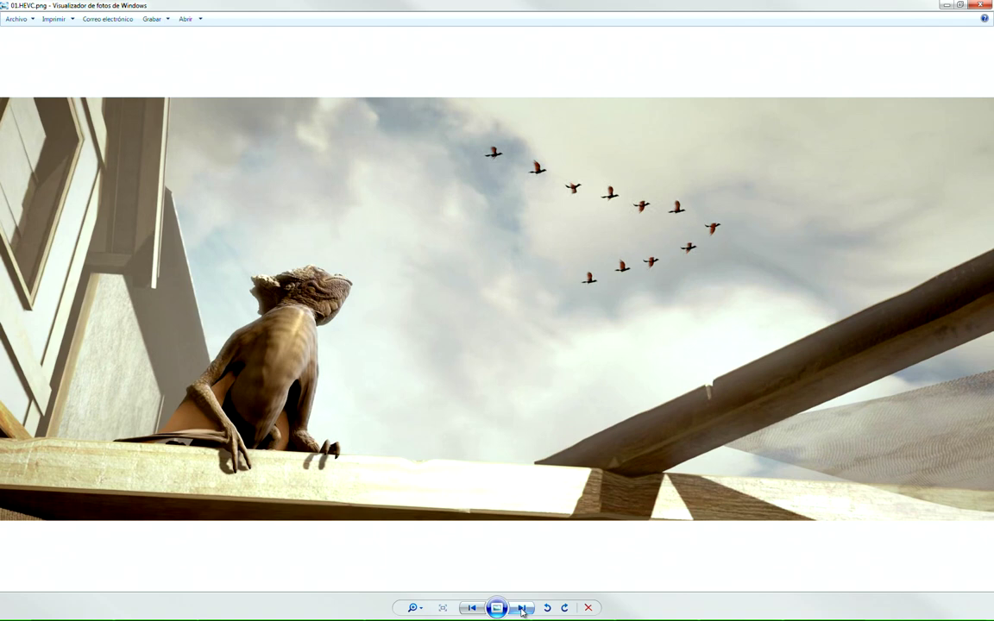
{"action": "left_click", "coordinate": [522, 609]}
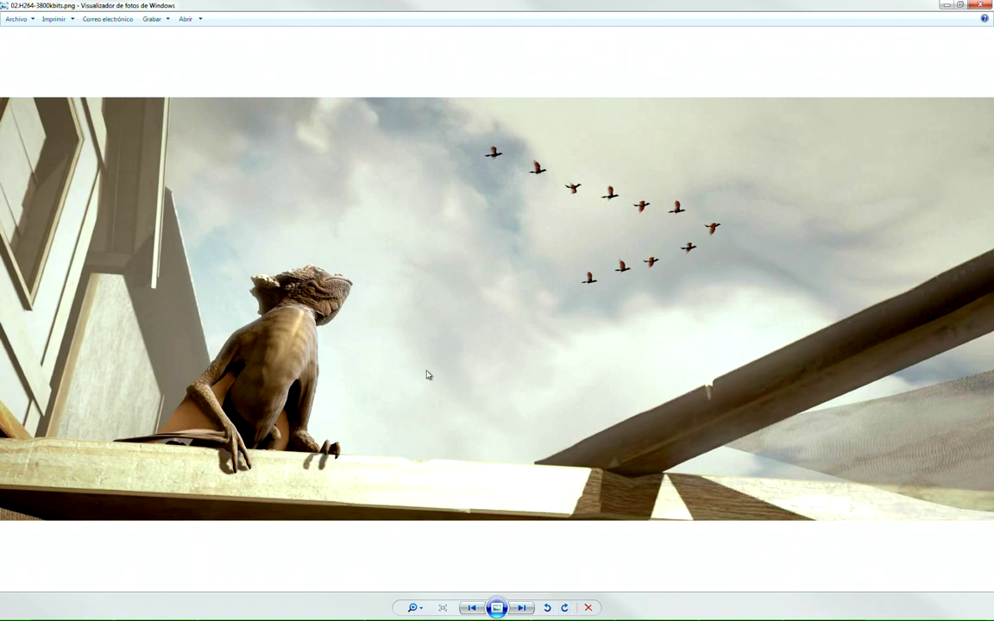
{"action": "left_click", "coordinate": [471, 608]}
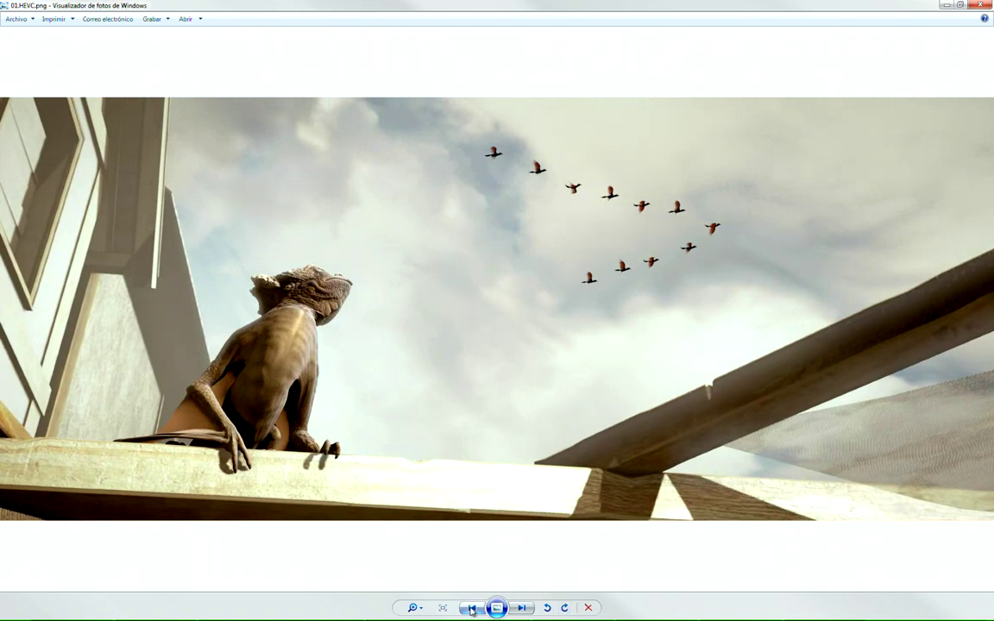
{"action": "left_click", "coordinate": [471, 608]}
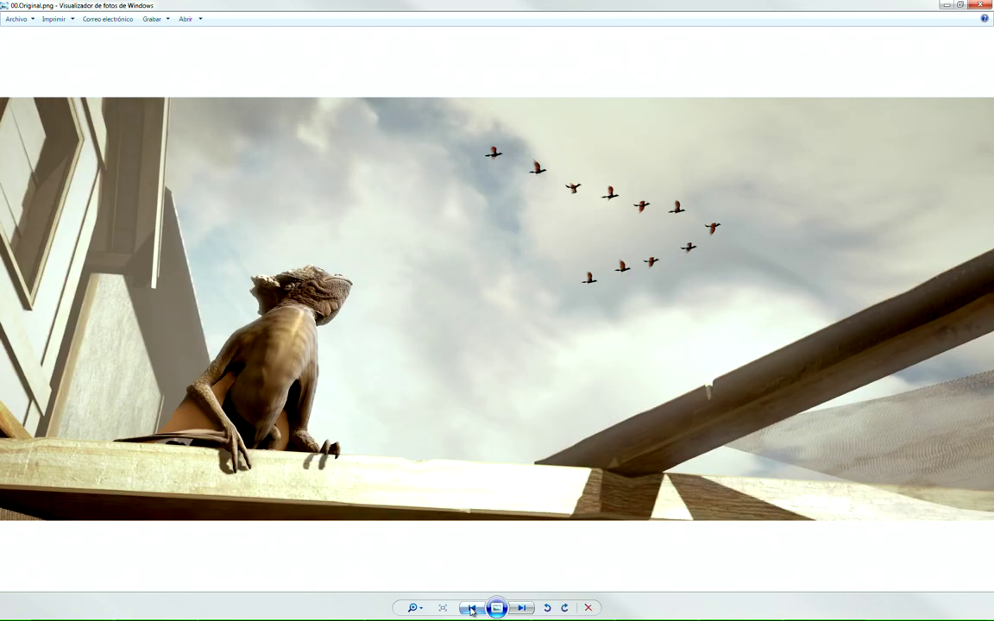
{"action": "left_click", "coordinate": [522, 608]}
{"action": "left_click", "coordinate": [522, 608]}
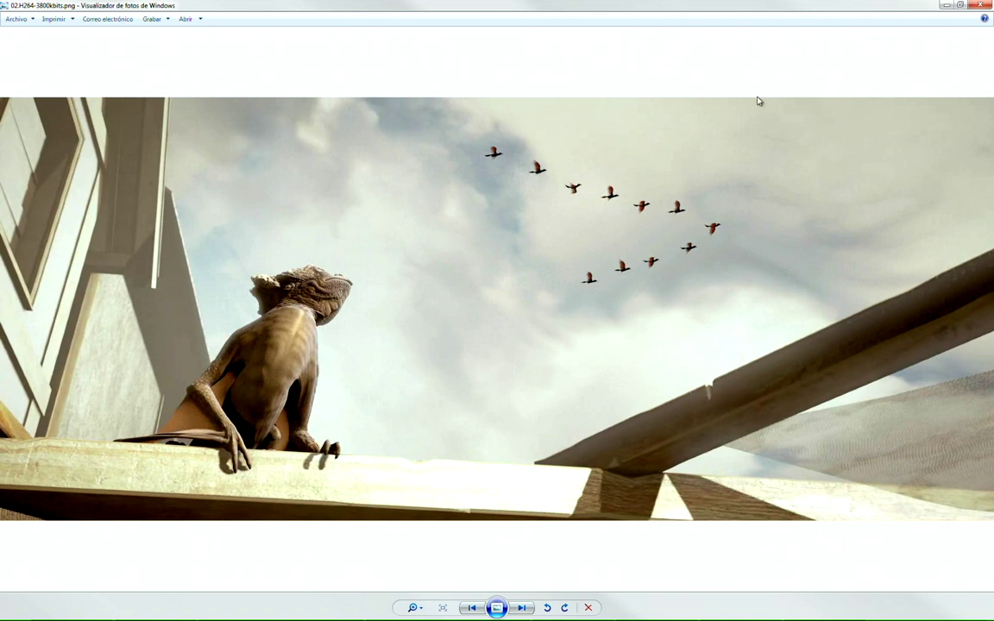
- Compare the 1x HEVC capture with the H264 3800 and 1900 kbits captures, finishing on 01.HEVC.png
{"action": "left_click", "coordinate": [524, 609]}
{"action": "left_click", "coordinate": [473, 608]}
{"action": "left_click", "coordinate": [472, 608]}
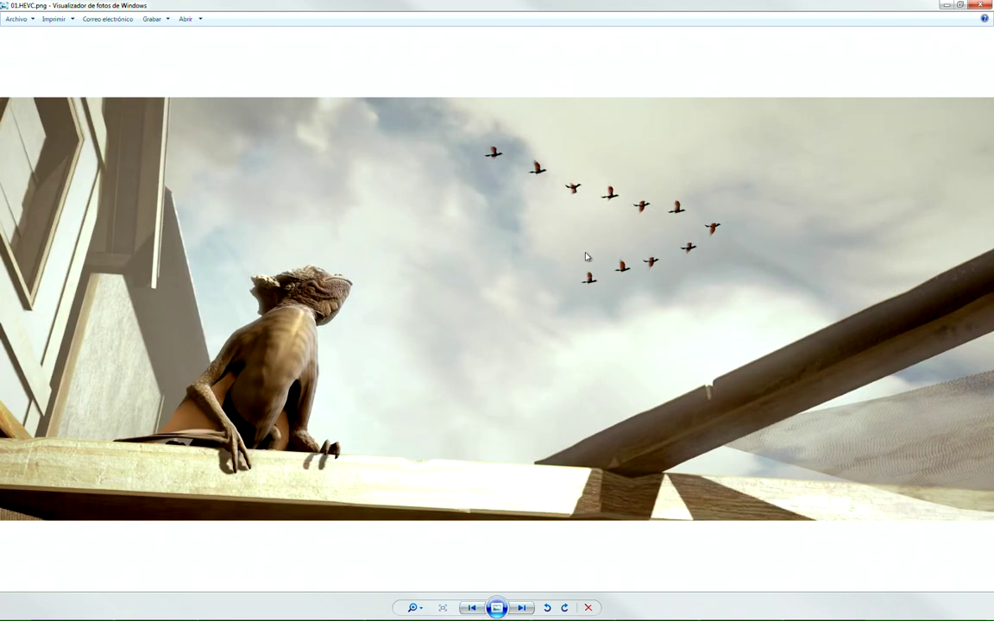
{"action": "left_click", "coordinate": [526, 609]}
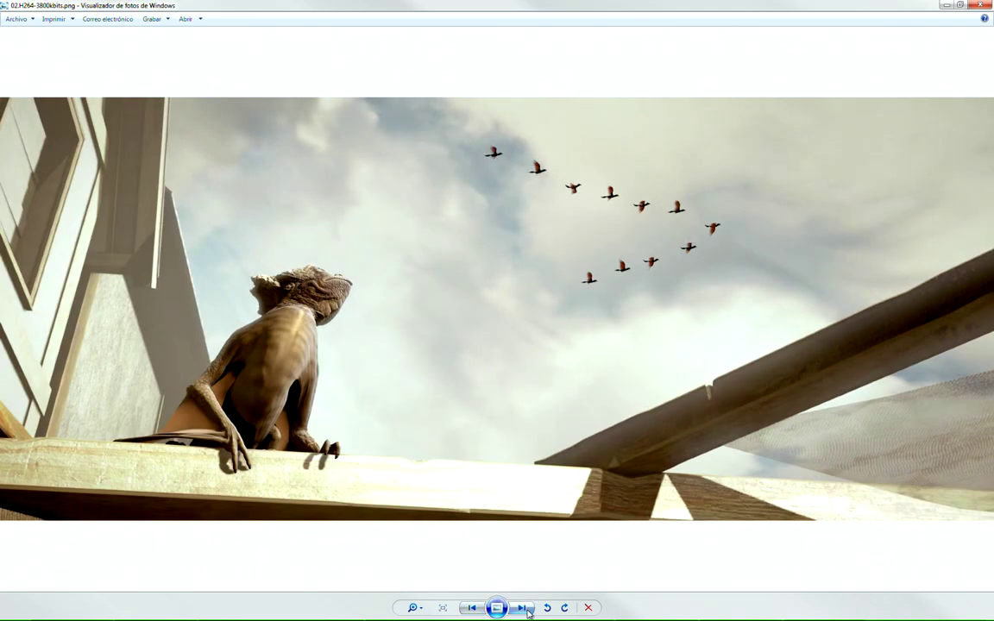
{"action": "left_click", "coordinate": [473, 608]}
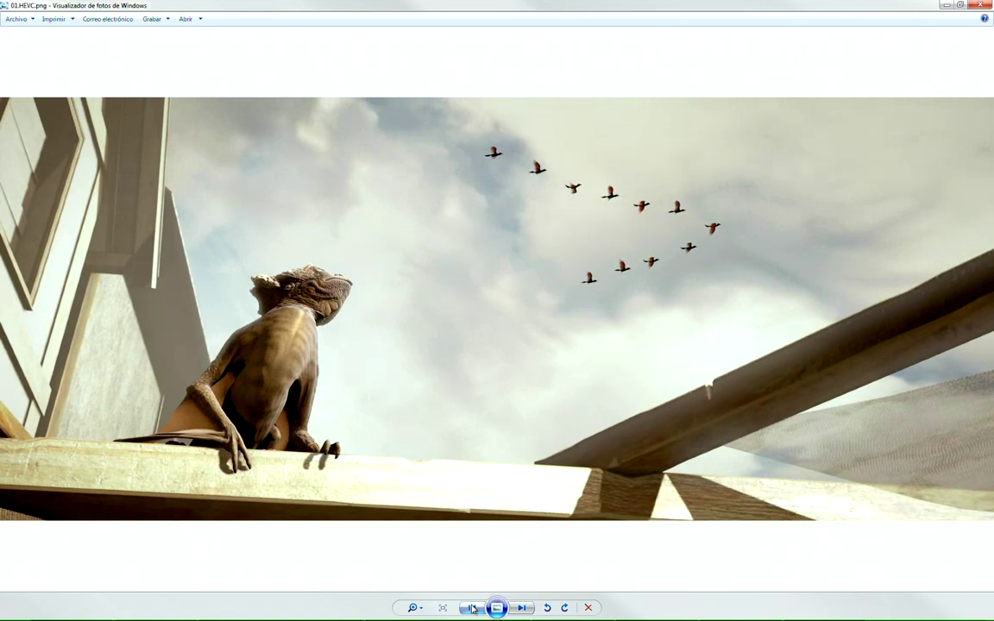
{"action": "left_click", "coordinate": [474, 609]}
{"action": "left_click", "coordinate": [480, 610]}
{"action": "left_click", "coordinate": [507, 610]}
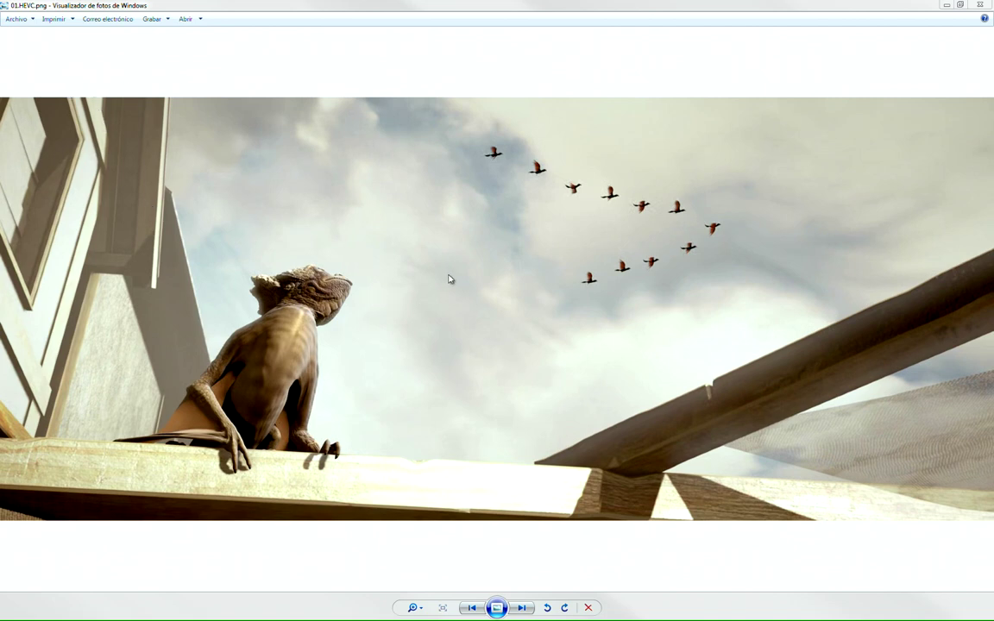
- Close the 1x image and open 00.Original-3X.png from the 3X folder of Capturas DivX10
{"action": "left_click", "coordinate": [979, 4]}
{"action": "key", "text": "BackSpace"}
{"action": "key", "text": "Right"}
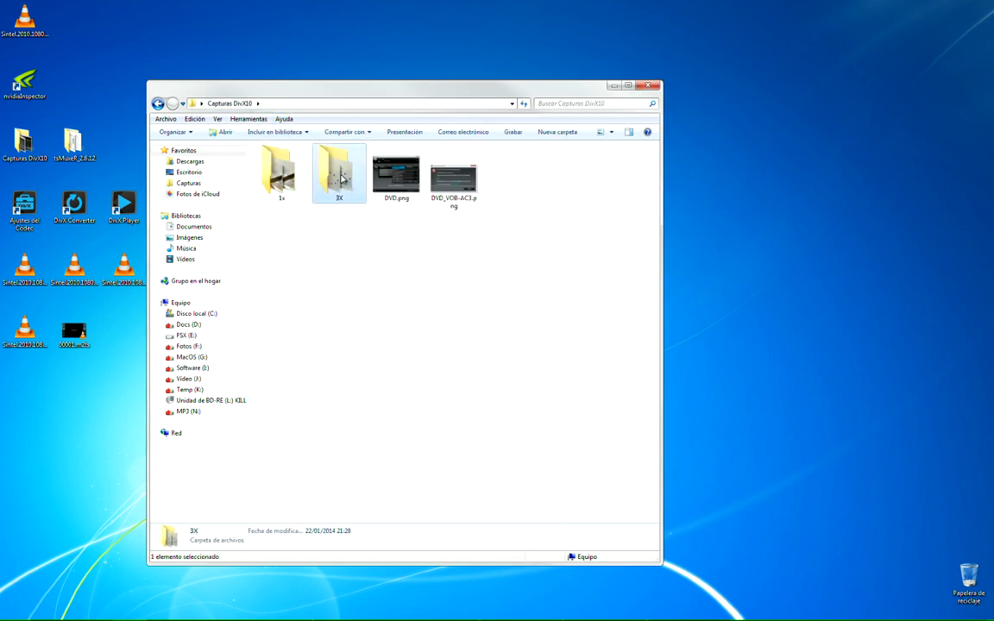
{"action": "key", "text": "Return"}
{"action": "double_click", "coordinate": [275, 159]}
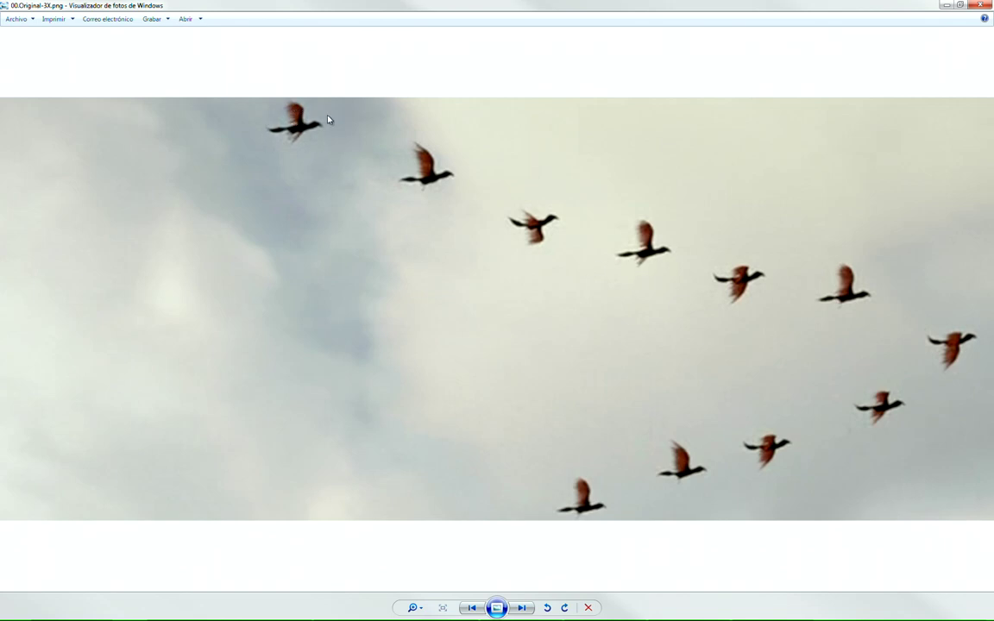
- Compare 01.HEVC-3X.png with 02.H264-3800kbits-3X.png by alternating between the enlarged captures
{"action": "left_click", "coordinate": [522, 608]}
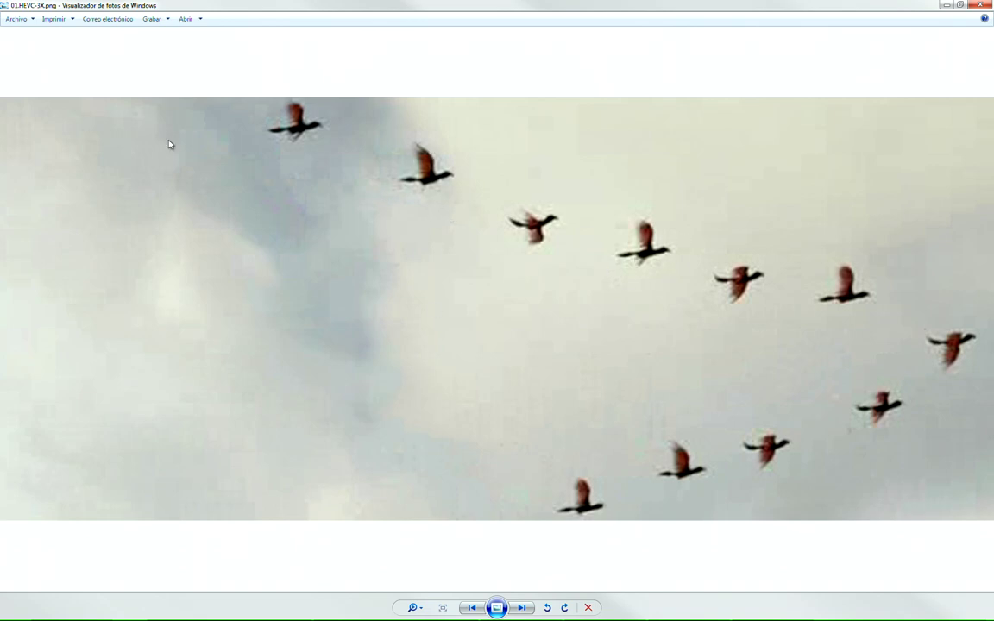
{"action": "left_click", "coordinate": [521, 608]}
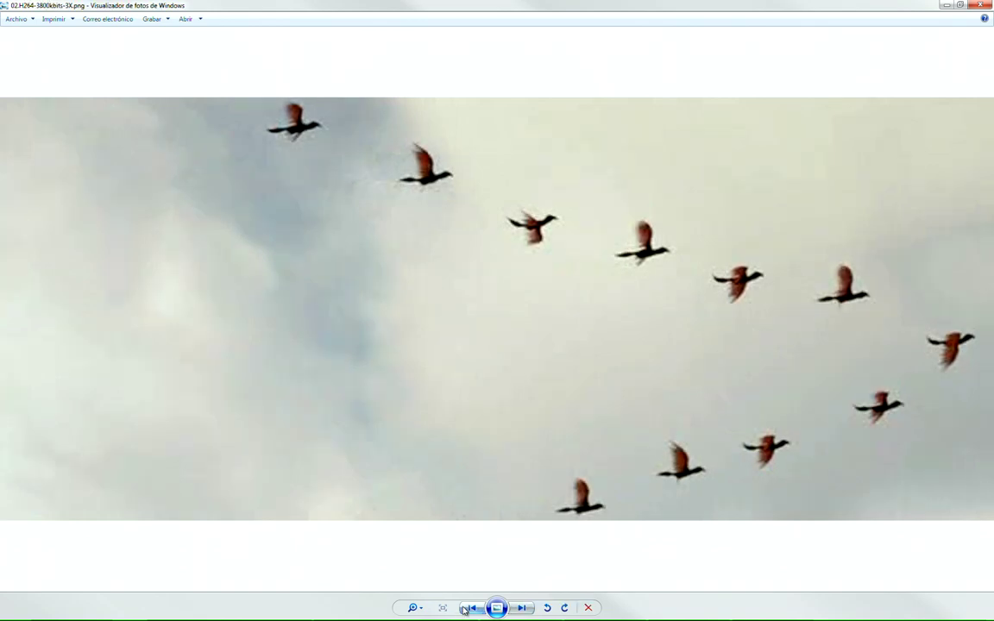
{"action": "left_click", "coordinate": [521, 608]}
{"action": "left_click", "coordinate": [521, 609]}
{"action": "left_click", "coordinate": [471, 607]}
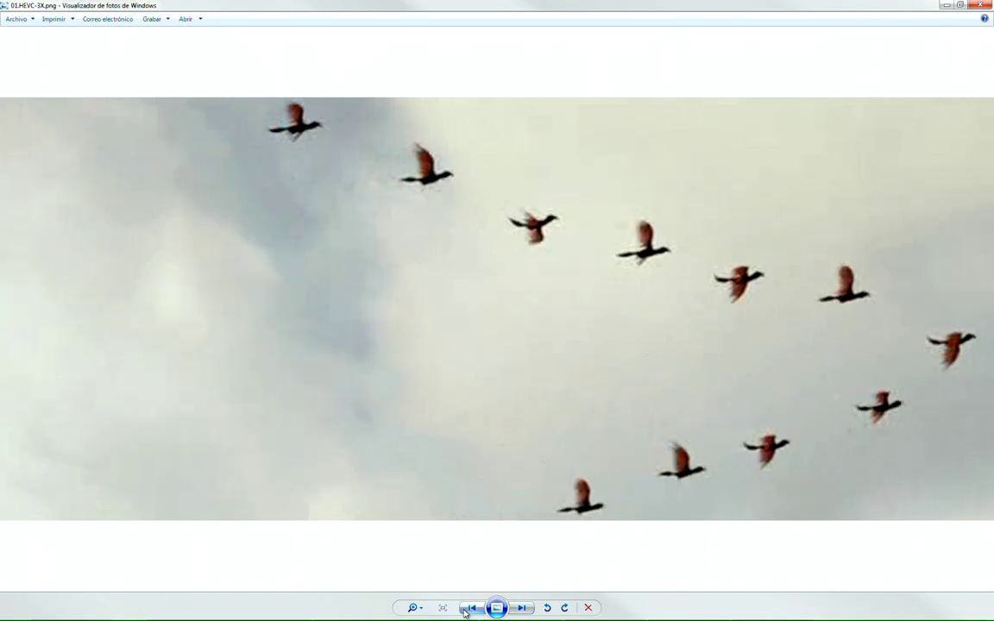
{"action": "left_click", "coordinate": [519, 608]}
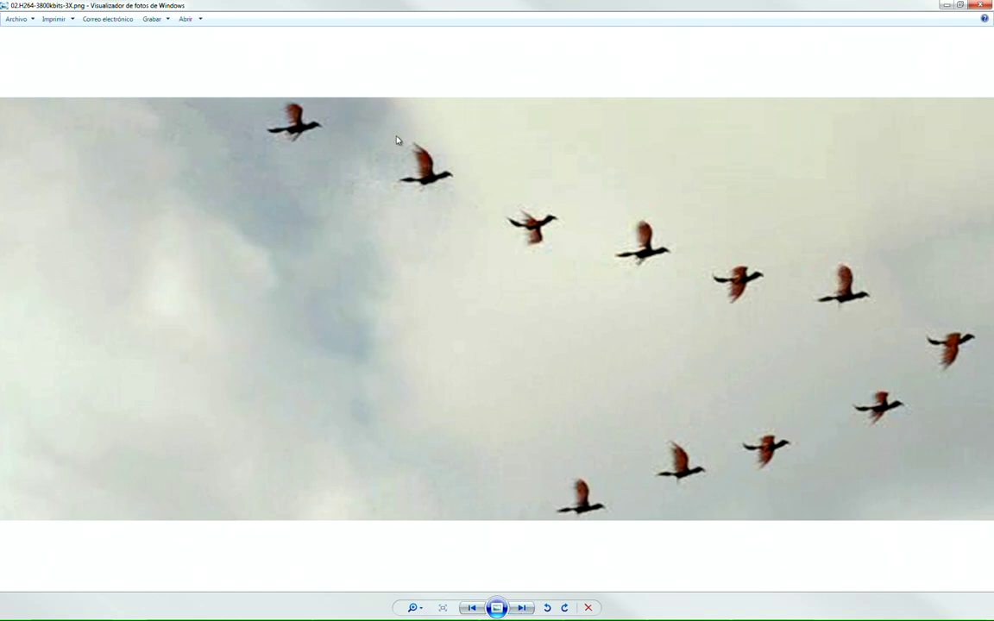
- Compare 03.H264-1900kbits-3X.png with 00.Original-3X.png
{"action": "left_click", "coordinate": [521, 609]}
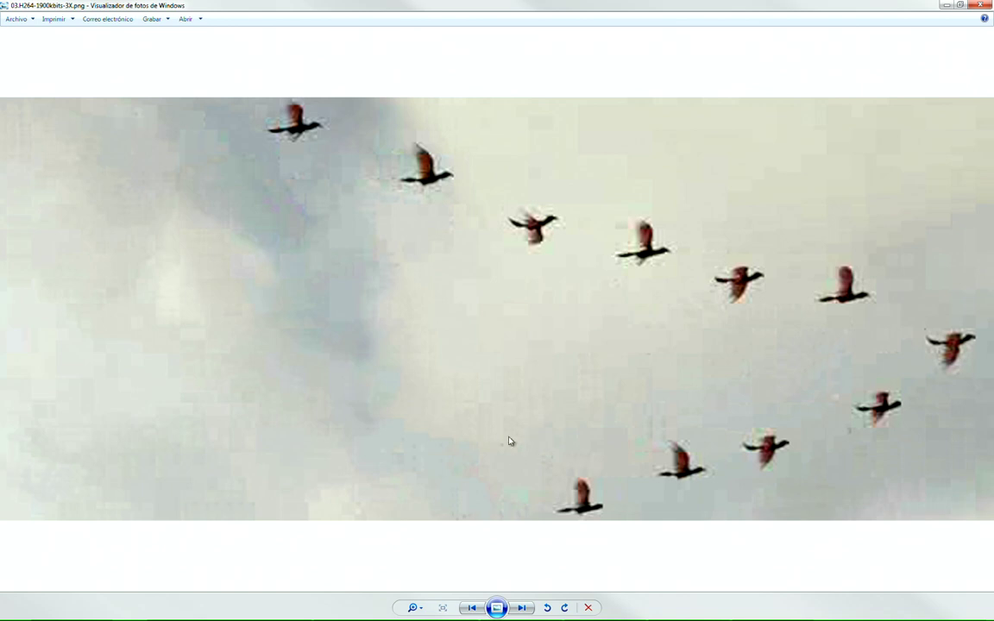
{"action": "left_click", "coordinate": [471, 608]}
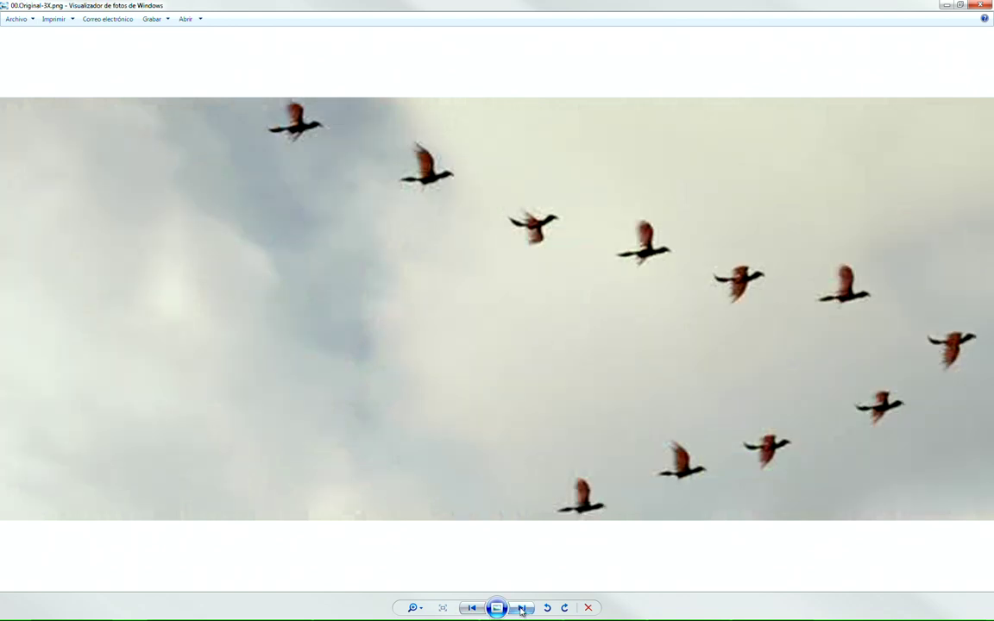
{"action": "left_click", "coordinate": [472, 608]}
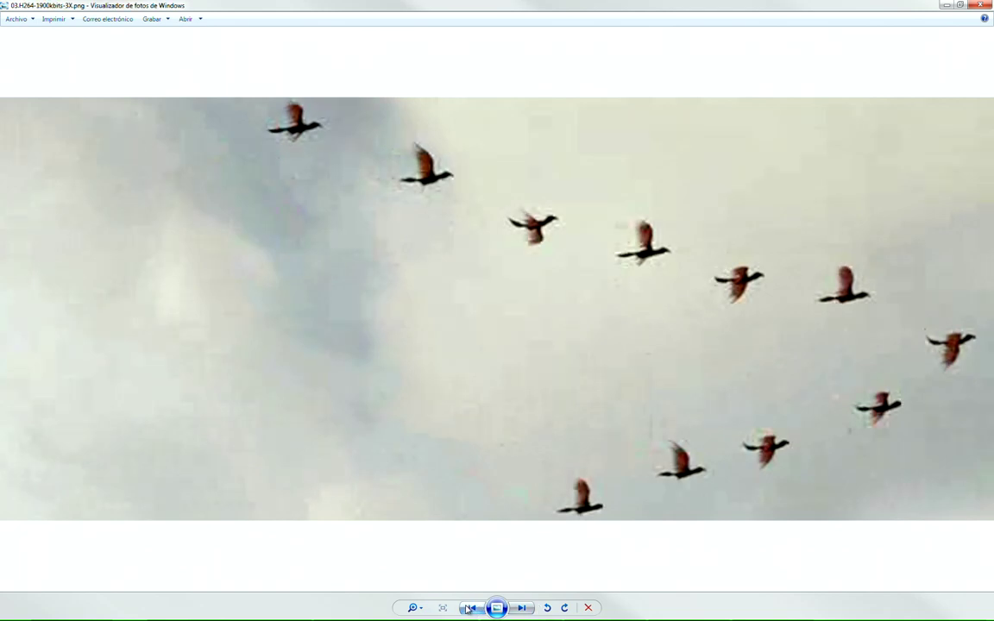
- Compare the 3X captures from 03.H264-1900kbits-3X.png back to 00.Original-3X.png and close the image viewer
{"action": "left_click", "coordinate": [472, 609]}
{"action": "left_click", "coordinate": [471, 609]}
{"action": "left_click", "coordinate": [471, 609]}
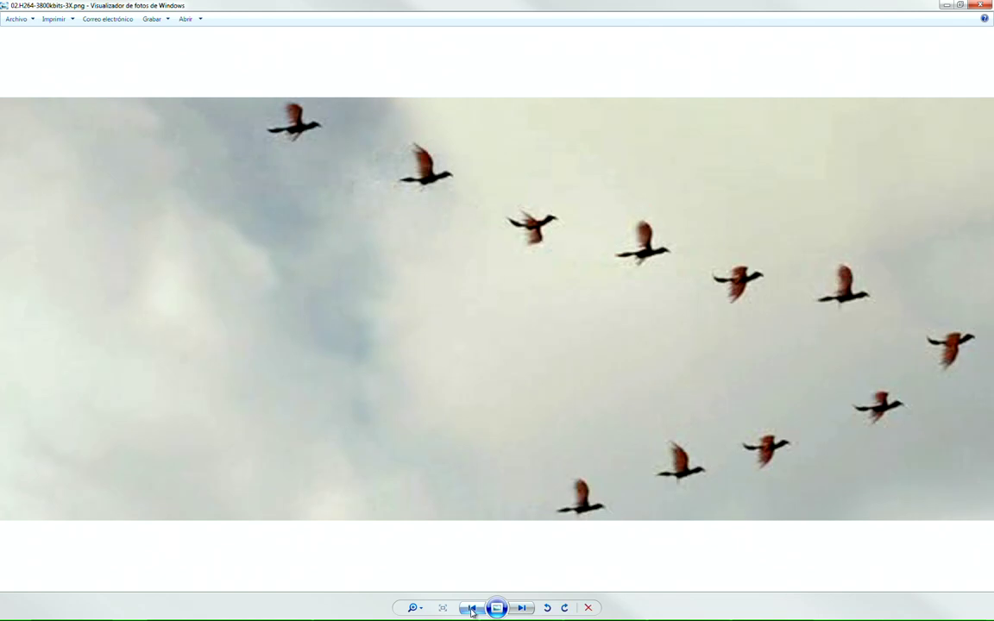
{"action": "left_click", "coordinate": [471, 609]}
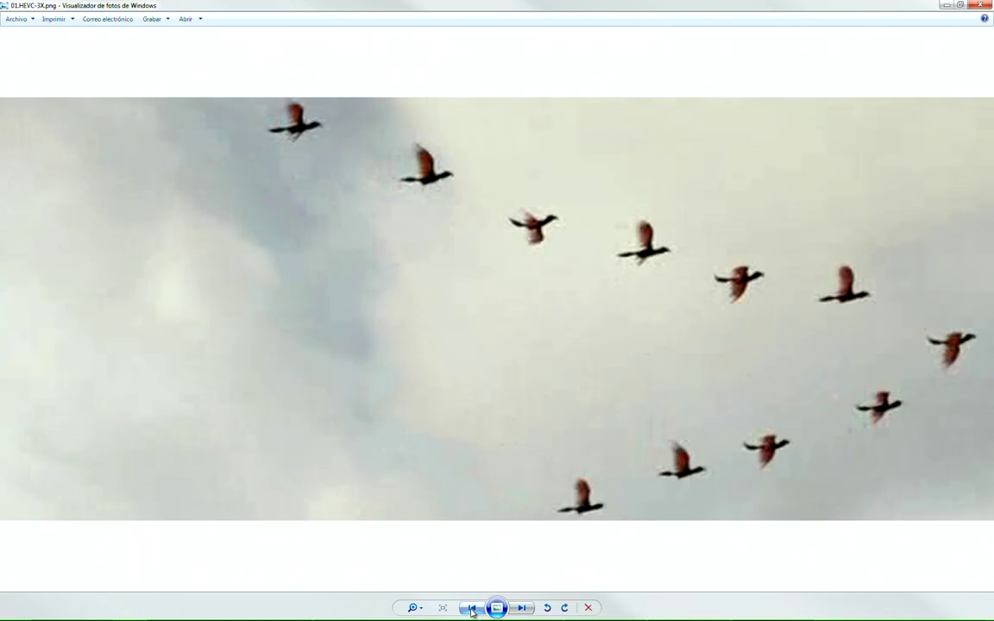
{"action": "left_click", "coordinate": [472, 609]}
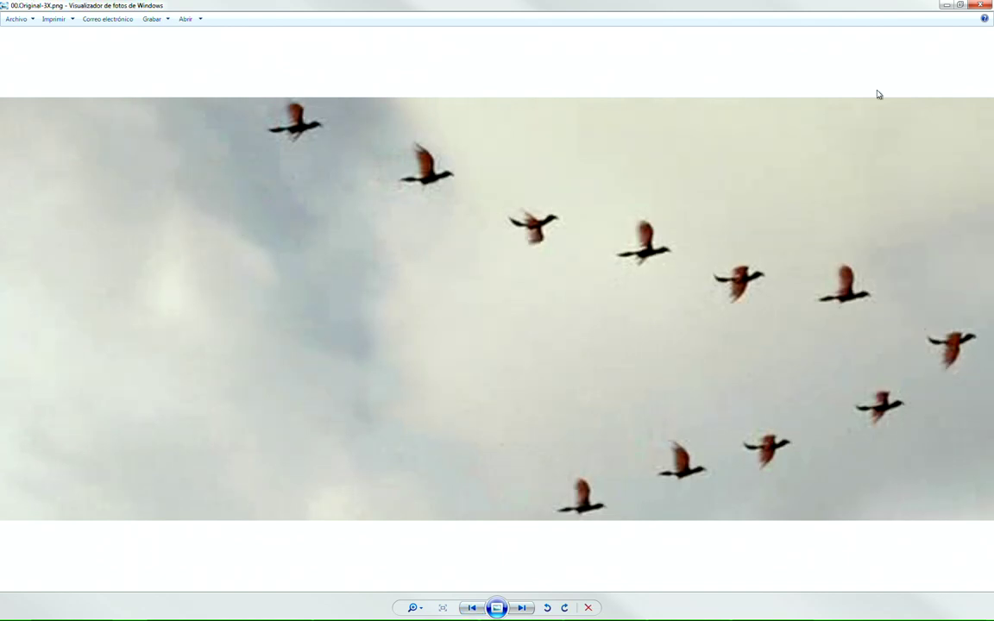
{"action": "left_click", "coordinate": [976, 6]}
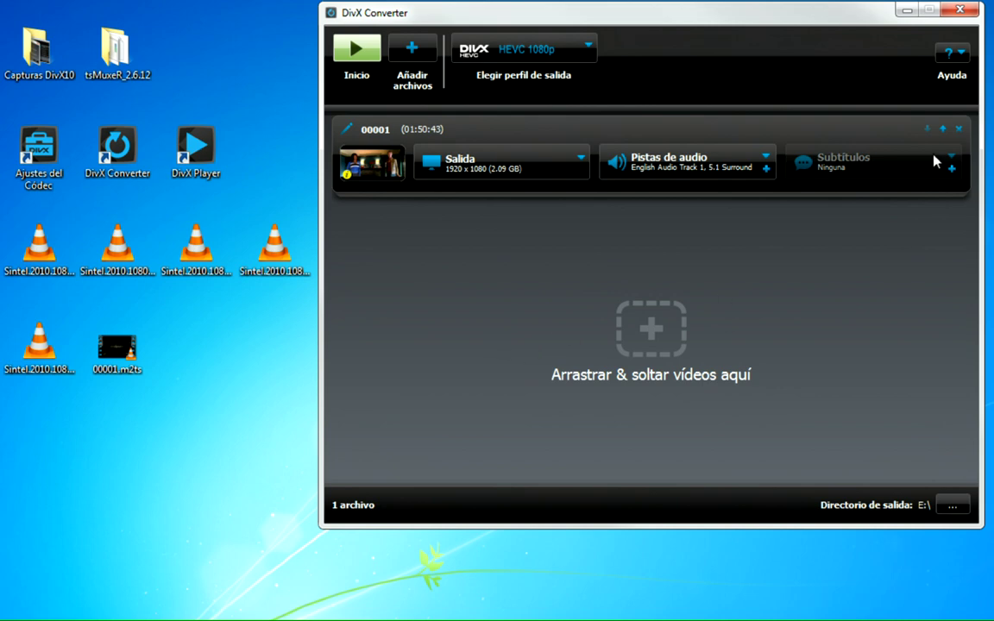
- Check which audio tracks DivX Converter offers for video 00001, leaving its settings untouched
{"action": "left_click", "coordinate": [705, 169]}
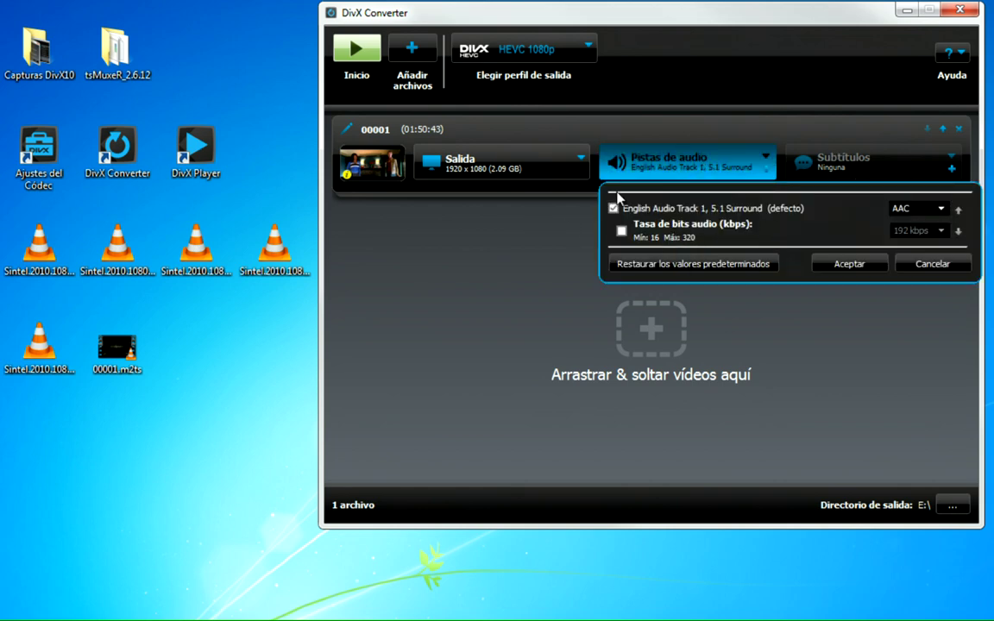
{"action": "left_click", "coordinate": [593, 317]}
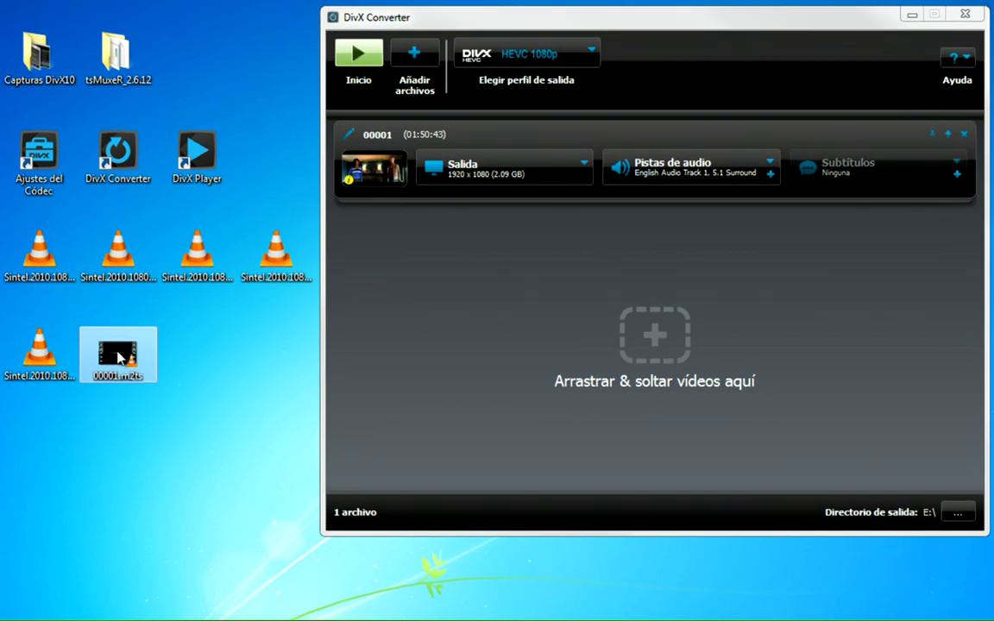
- Open 00001.m2ts from the desktop in VLC, inspect its subtitle and audio track lists, and close the player
{"action": "double_click", "coordinate": [119, 357]}
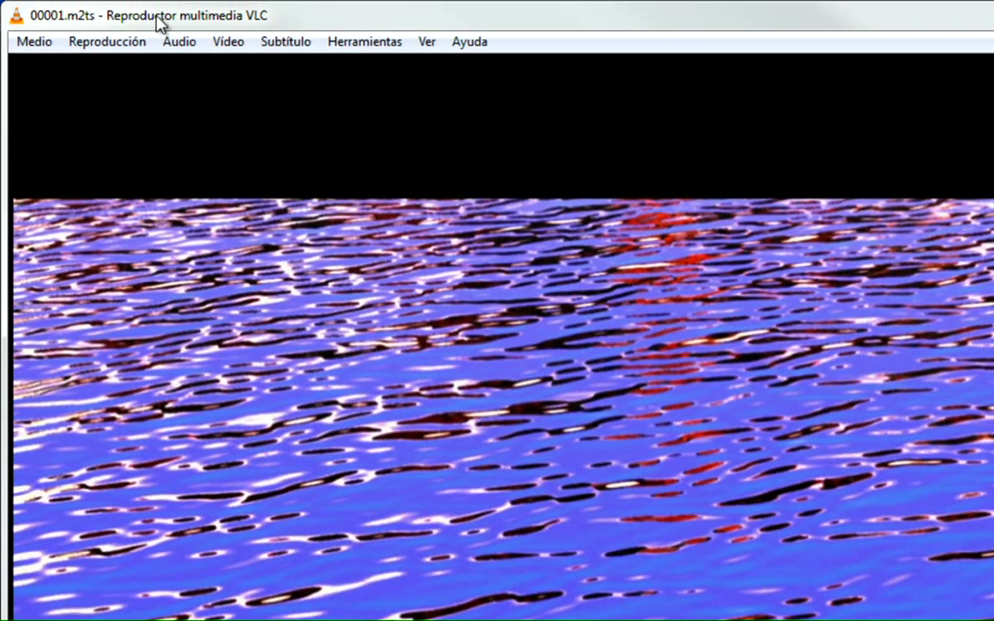
{"action": "left_click", "coordinate": [221, 43]}
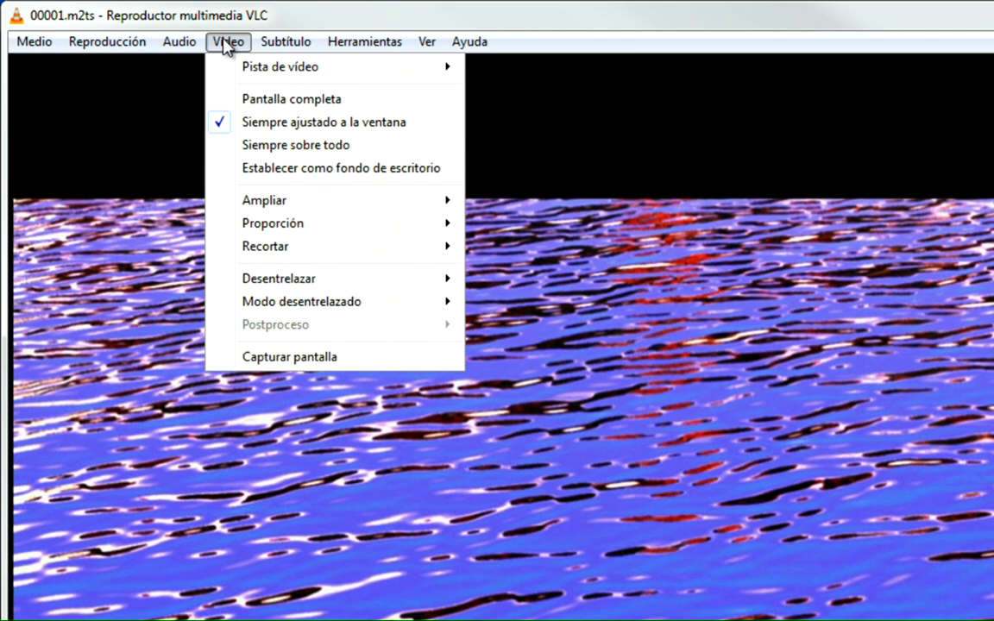
{"action": "mouse_move", "coordinate": [272, 44]}
{"action": "mouse_move", "coordinate": [304, 92]}
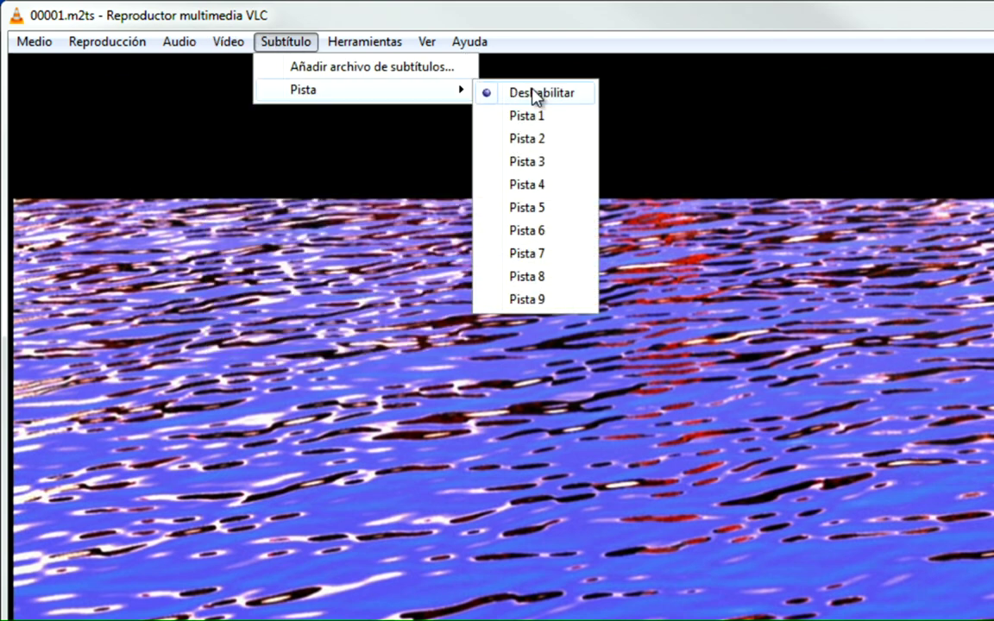
{"action": "mouse_move", "coordinate": [181, 48]}
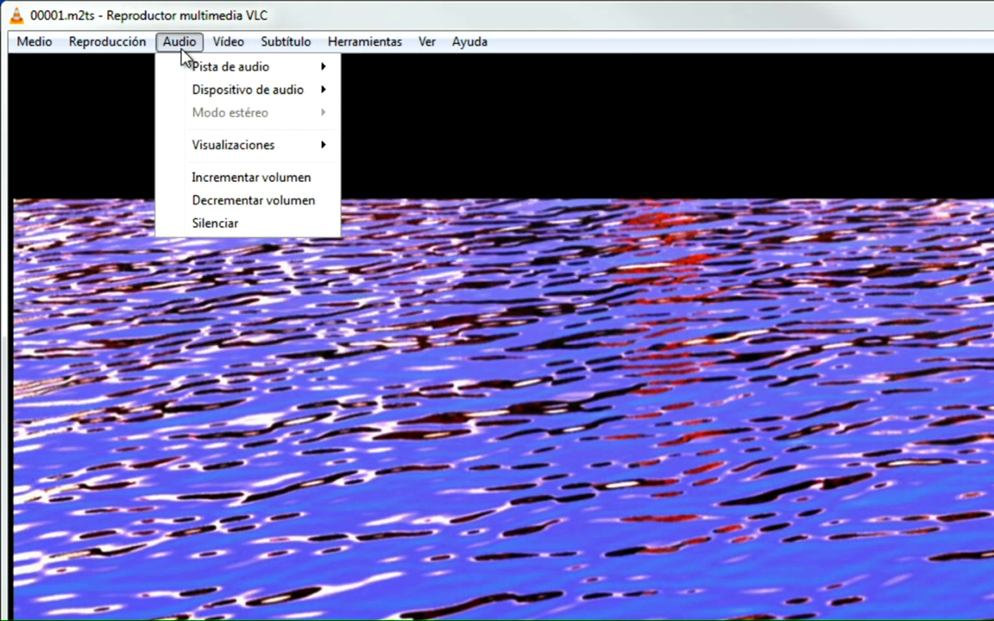
{"action": "mouse_move", "coordinate": [229, 71]}
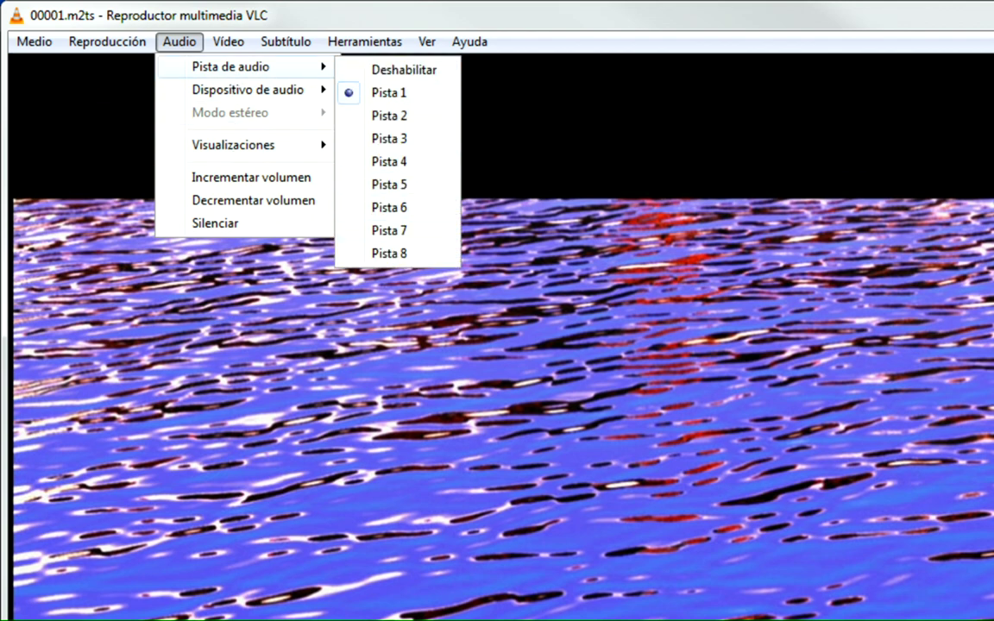
{"action": "key", "text": "Escape"}
{"action": "key", "text": "Escape"}
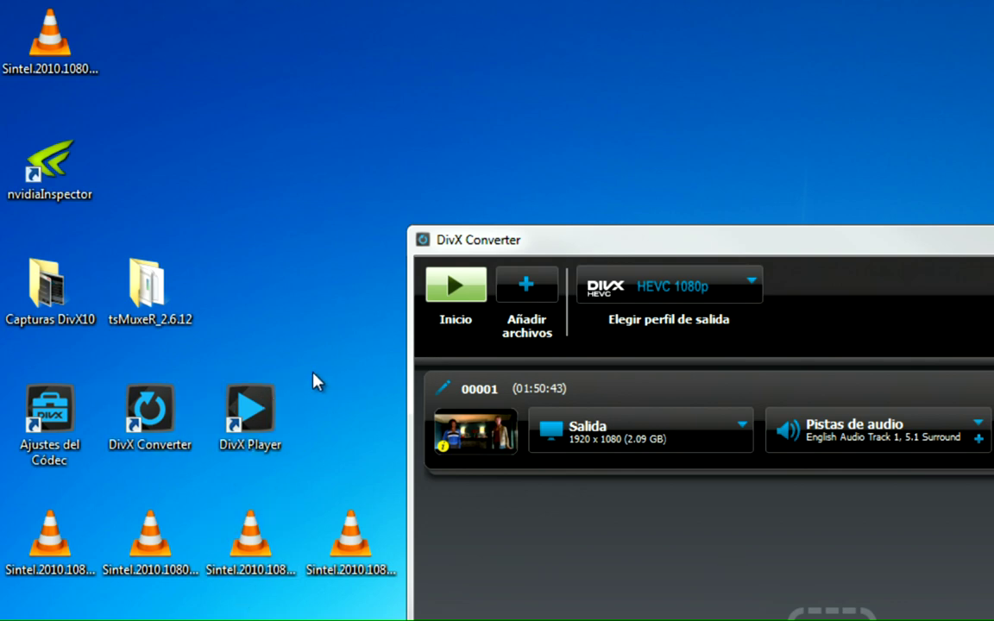
- Launch DivX Player and try to open 00001.m2ts from the Escritorio folder
{"action": "double_click", "coordinate": [256, 410]}
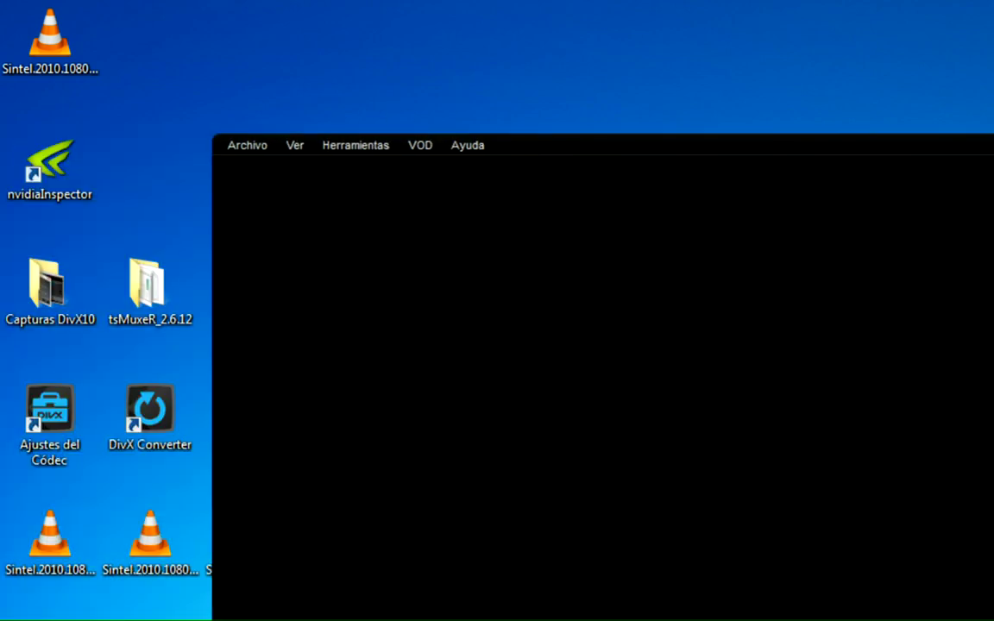
{"action": "left_click_drag", "start_coordinate": [617, 156], "coordinate": [521, 144]}
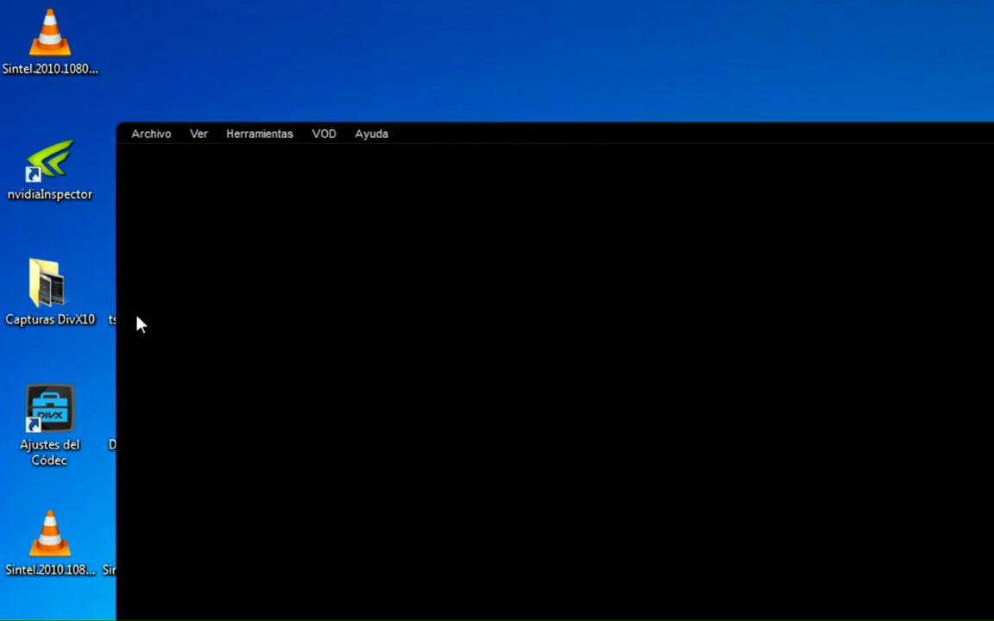
{"action": "left_click", "coordinate": [138, 135]}
{"action": "left_click", "coordinate": [161, 160]}
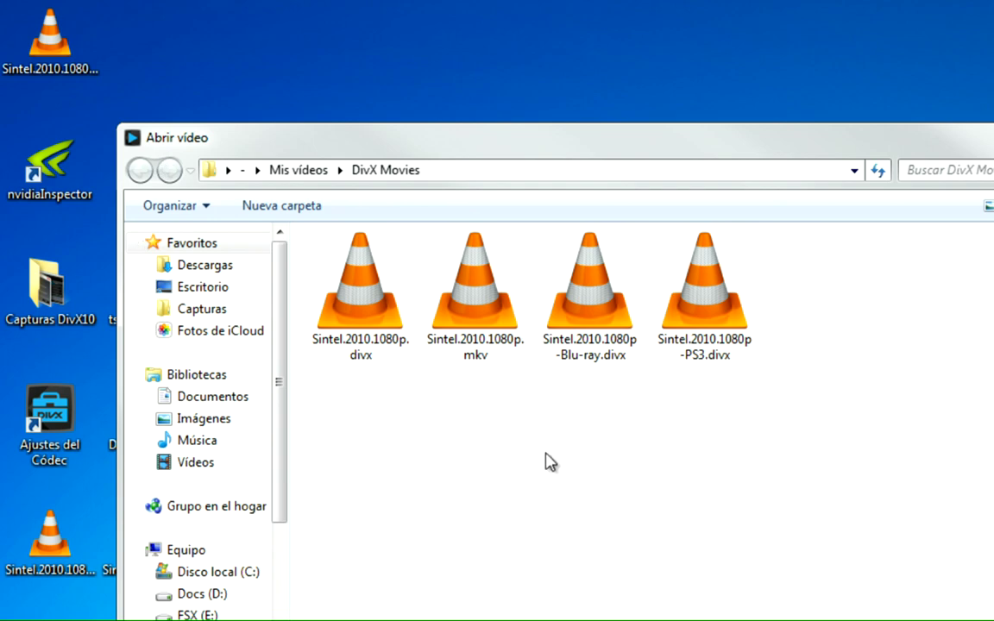
{"action": "left_click", "coordinate": [257, 288]}
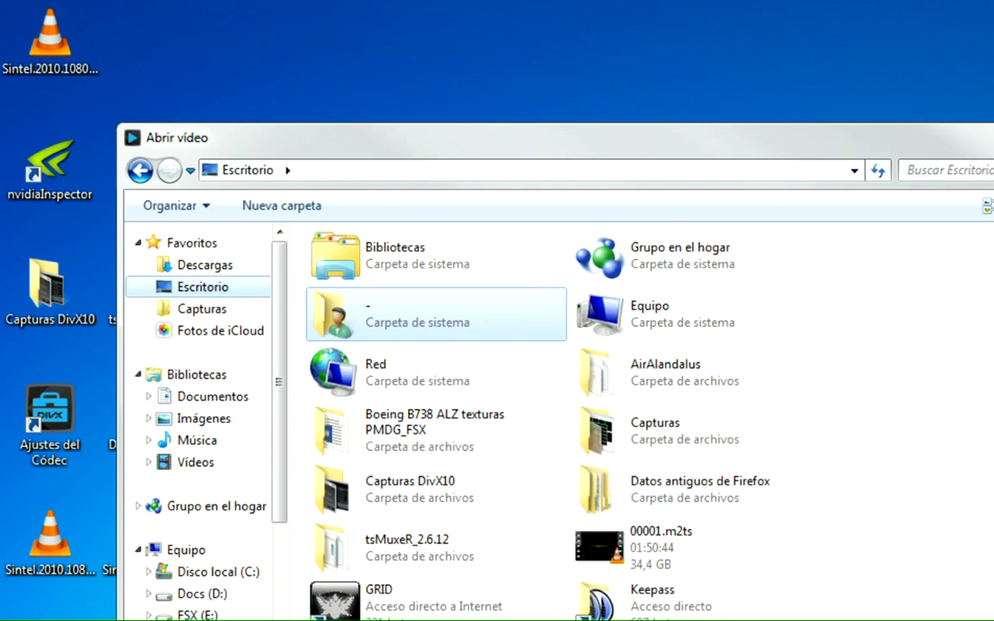
{"action": "left_click", "coordinate": [604, 543]}
{"action": "double_click", "coordinate": [604, 544]}
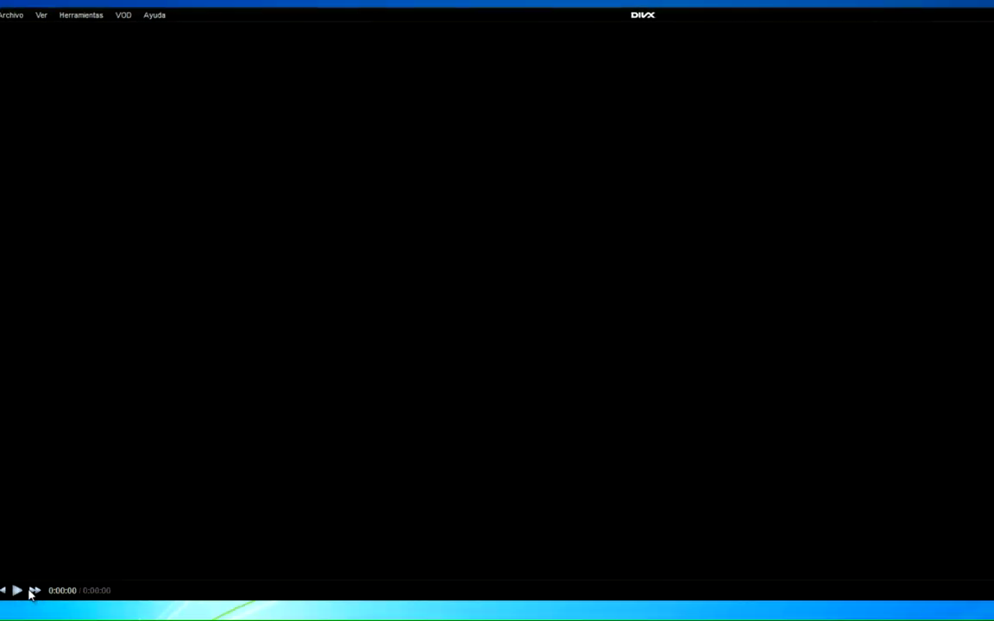
- Reposition the DivX Player window and try once more to open 00001.m2ts as a video
{"action": "left_click_drag", "start_coordinate": [190, 11], "coordinate": [241, 23]}
{"action": "left_click", "coordinate": [60, 18]}
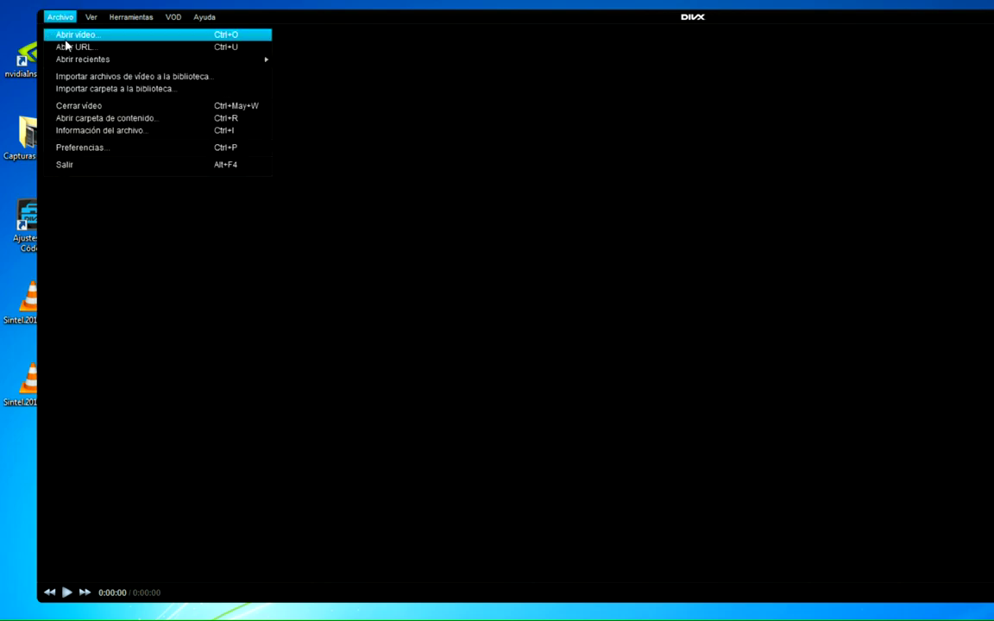
{"action": "left_click", "coordinate": [65, 38]}
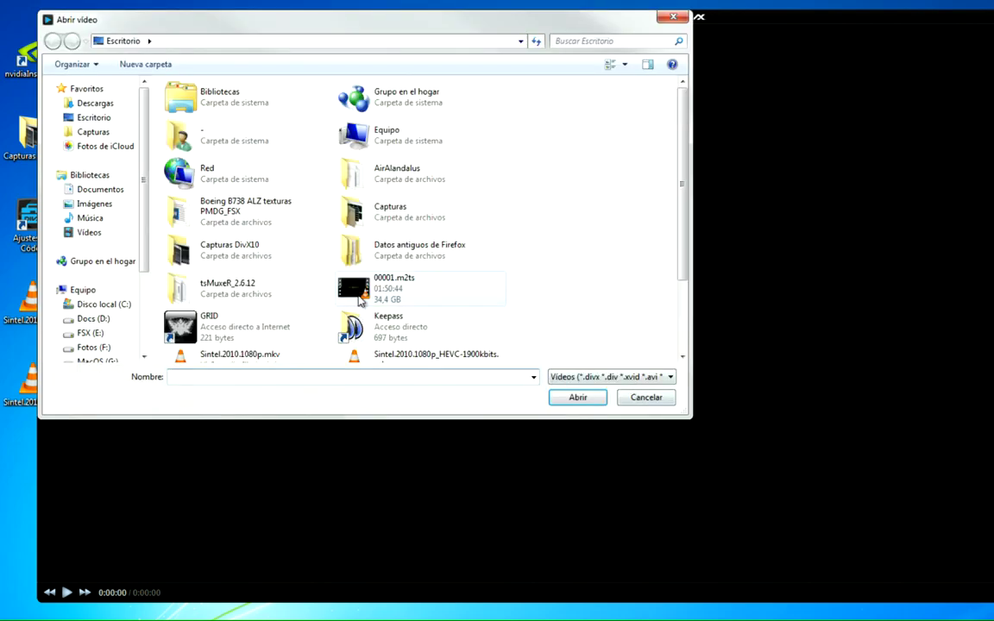
{"action": "left_click", "coordinate": [353, 281]}
{"action": "scroll", "coordinate": [417, 268], "scroll_direction": "down", "scroll_amount": 2}
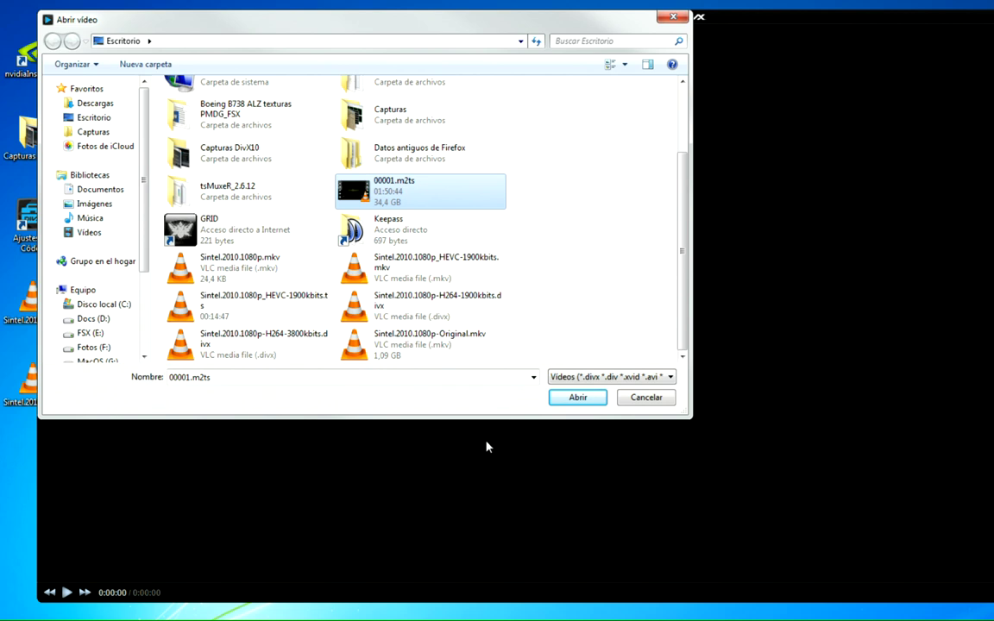
{"action": "left_click", "coordinate": [577, 402]}
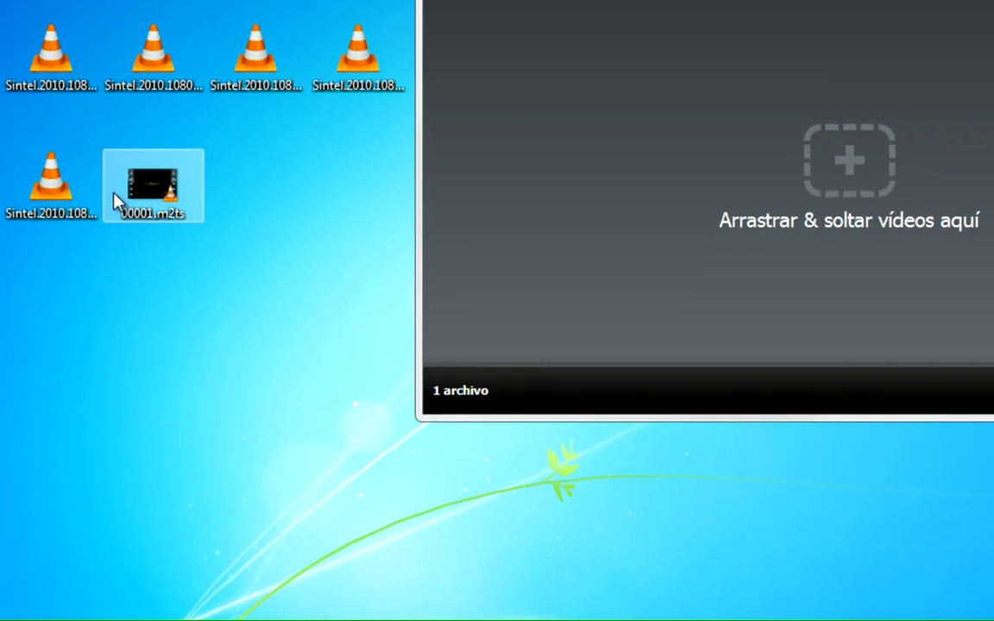
- Open the desktop file 00001.m2ts in MediaInfo and look over the general and video details in the tree report
{"action": "right_click", "coordinate": [86, 390]}
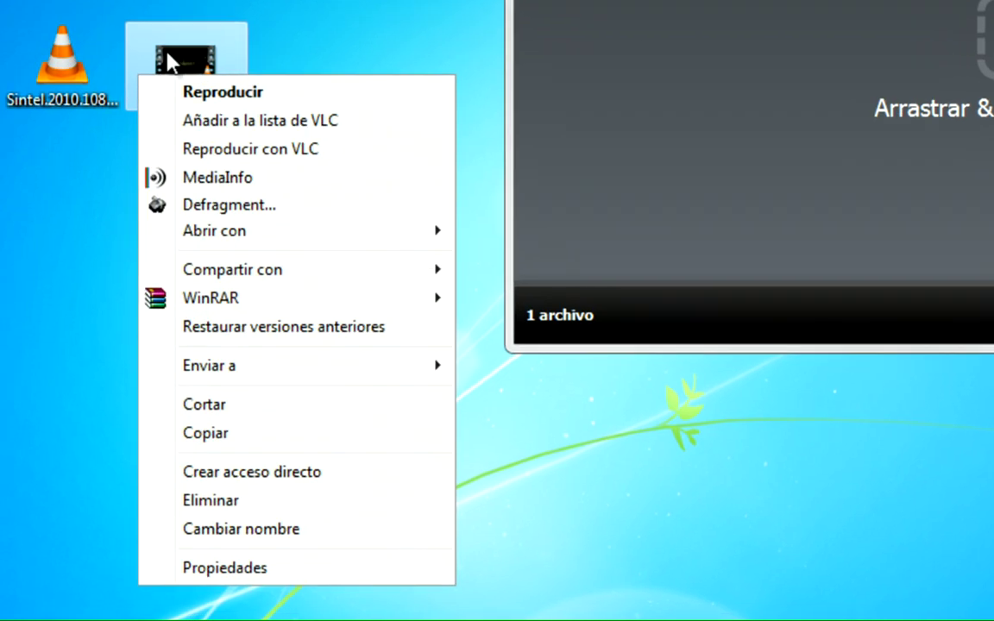
{"action": "left_click", "coordinate": [226, 179]}
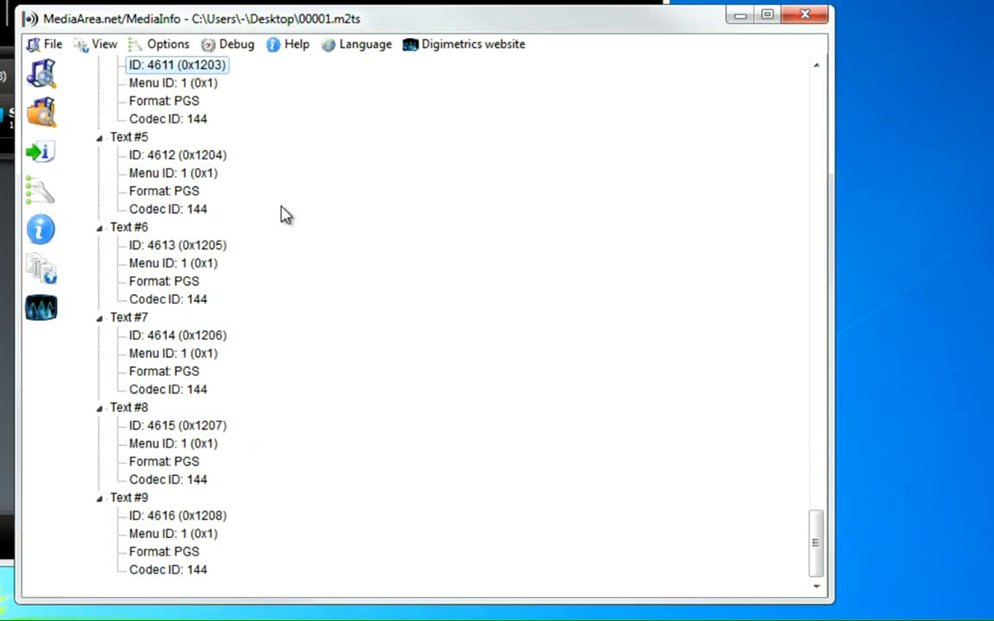
{"action": "scroll", "coordinate": [284, 215], "scroll_direction": "up", "scroll_amount": 15}
{"action": "scroll", "coordinate": [270, 230], "scroll_direction": "up", "scroll_amount": 10}
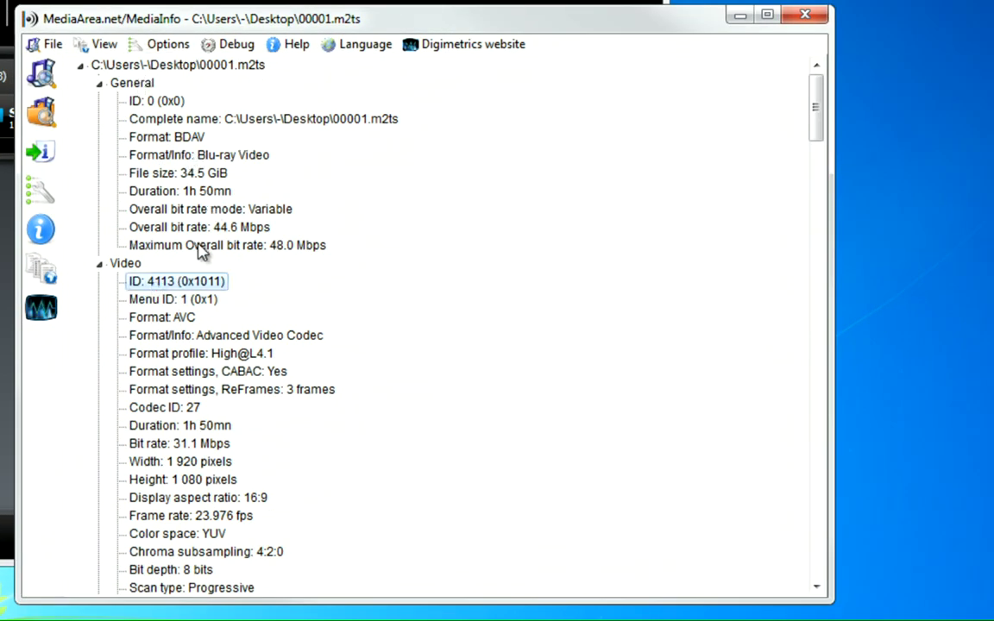
{"action": "scroll", "coordinate": [220, 247], "scroll_direction": "down", "scroll_amount": 5}
{"action": "scroll", "coordinate": [220, 247], "scroll_direction": "up", "scroll_amount": 4}
- Show the MediaInfo report in Basic view for a stream summary, and switch it to Text view
{"action": "left_click", "coordinate": [105, 44]}
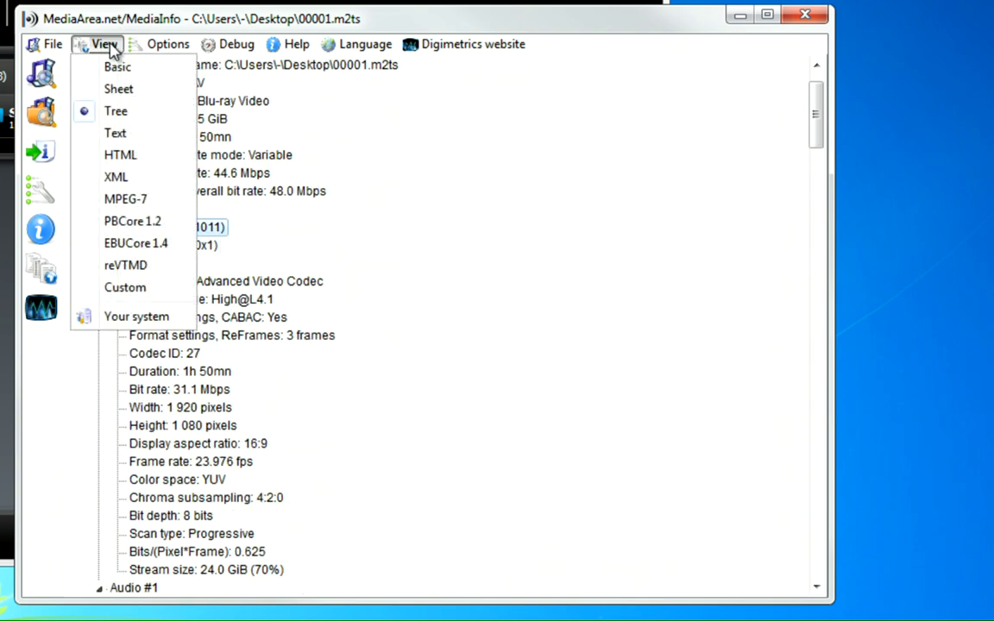
{"action": "left_click", "coordinate": [120, 68]}
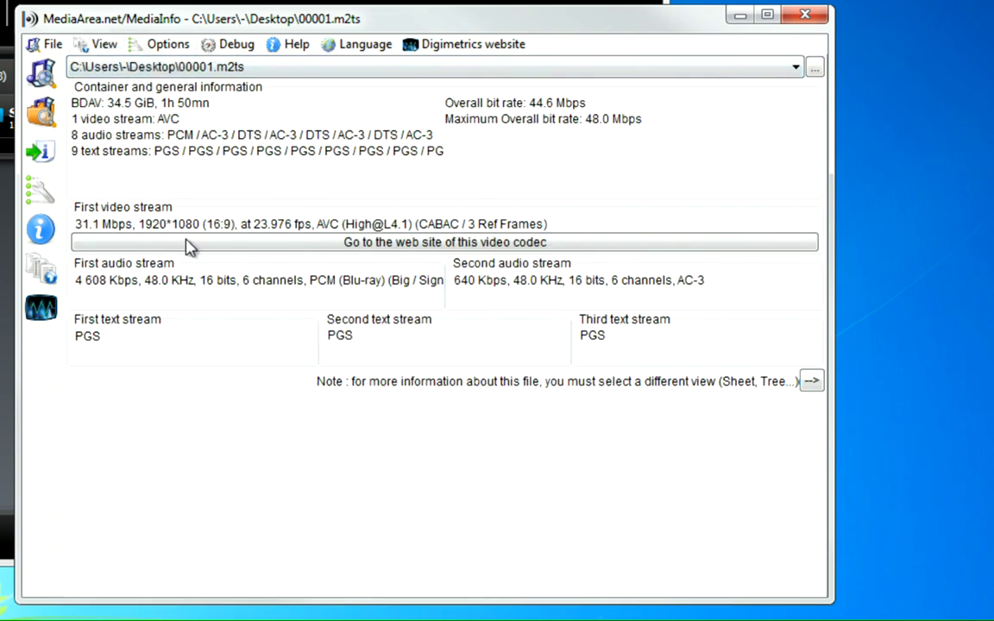
{"action": "left_click", "coordinate": [104, 47]}
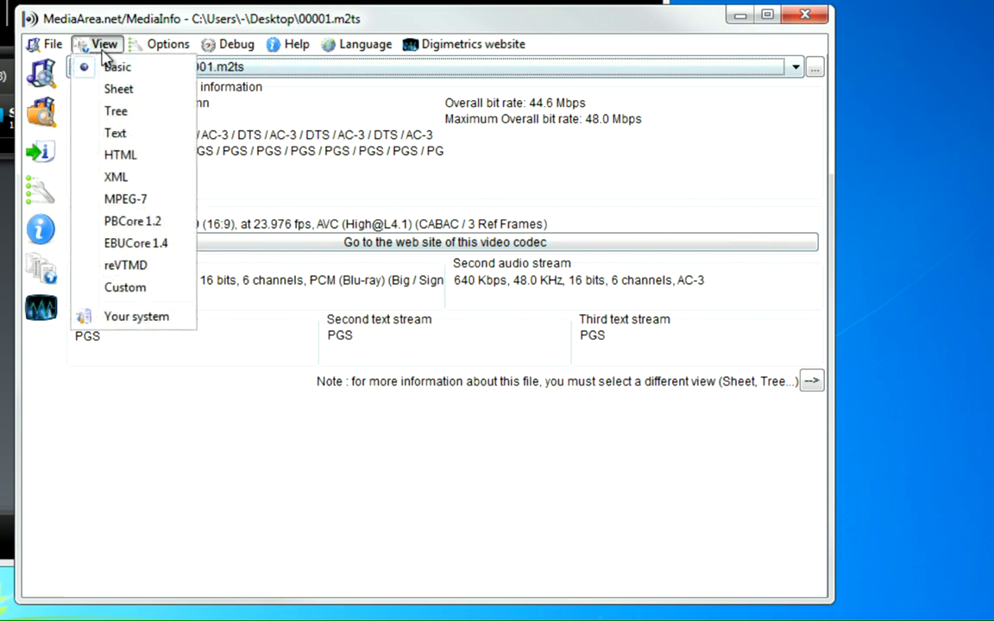
{"action": "left_click", "coordinate": [121, 113]}
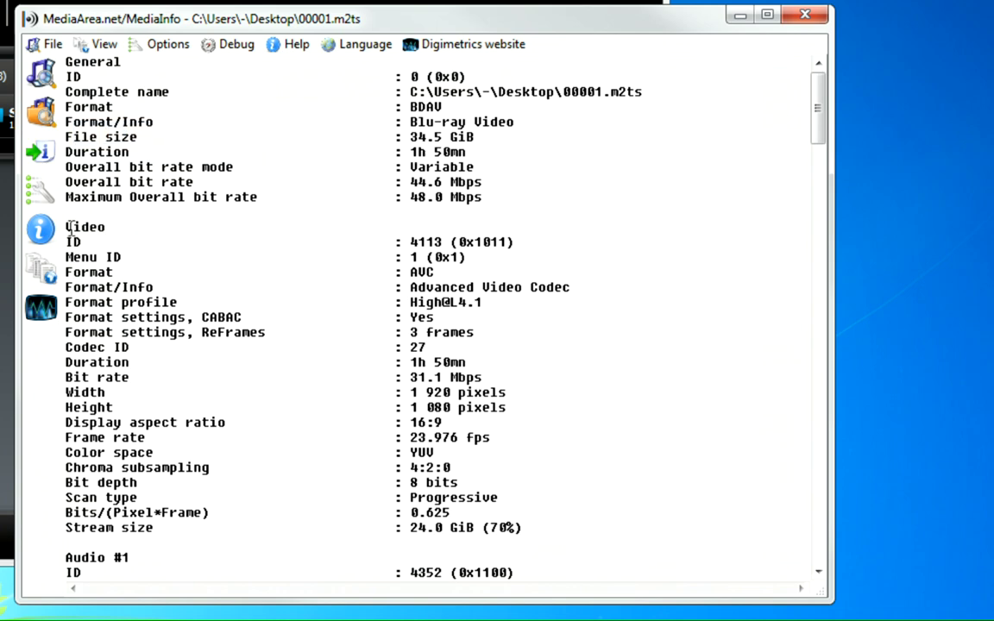
- Examine the video stream and each audio stream of 00001.m2ts in the text report
{"action": "left_click_drag", "start_coordinate": [69, 226], "coordinate": [134, 230]}
{"action": "scroll", "coordinate": [162, 283], "scroll_direction": "down", "scroll_amount": 6}
{"action": "scroll", "coordinate": [127, 310], "scroll_direction": "up", "scroll_amount": 1}
{"action": "scroll", "coordinate": [101, 249], "scroll_direction": "down", "scroll_amount": 3}
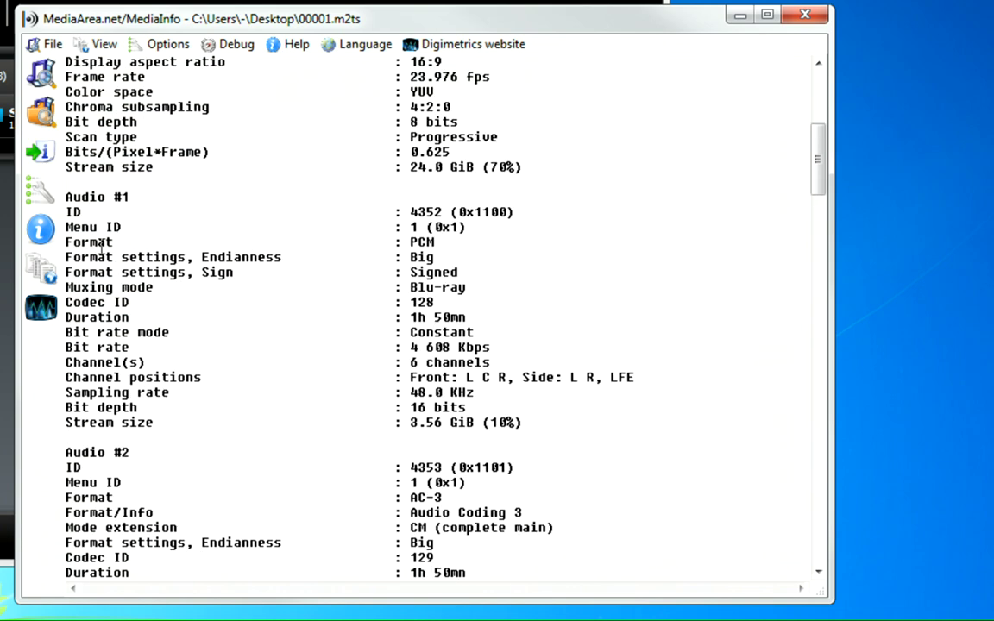
{"action": "left_click_drag", "start_coordinate": [78, 196], "coordinate": [366, 205]}
{"action": "scroll", "coordinate": [94, 276], "scroll_direction": "down", "scroll_amount": 4}
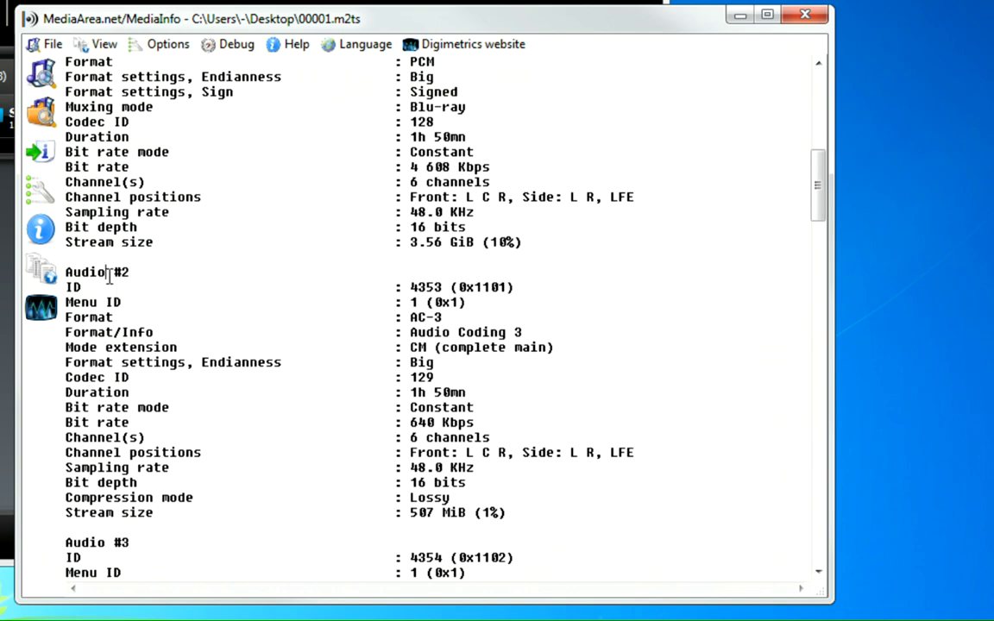
{"action": "scroll", "coordinate": [109, 274], "scroll_direction": "down", "scroll_amount": 6}
{"action": "scroll", "coordinate": [115, 345], "scroll_direction": "down", "scroll_amount": 4}
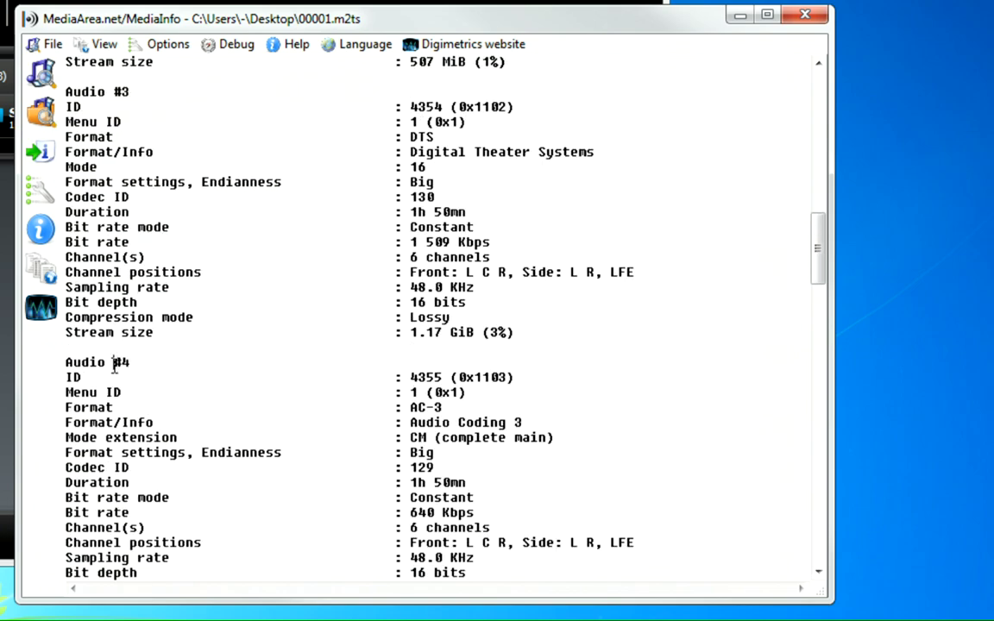
{"action": "scroll", "coordinate": [115, 363], "scroll_direction": "down", "scroll_amount": 13}
{"action": "scroll", "coordinate": [138, 267], "scroll_direction": "down", "scroll_amount": 17}
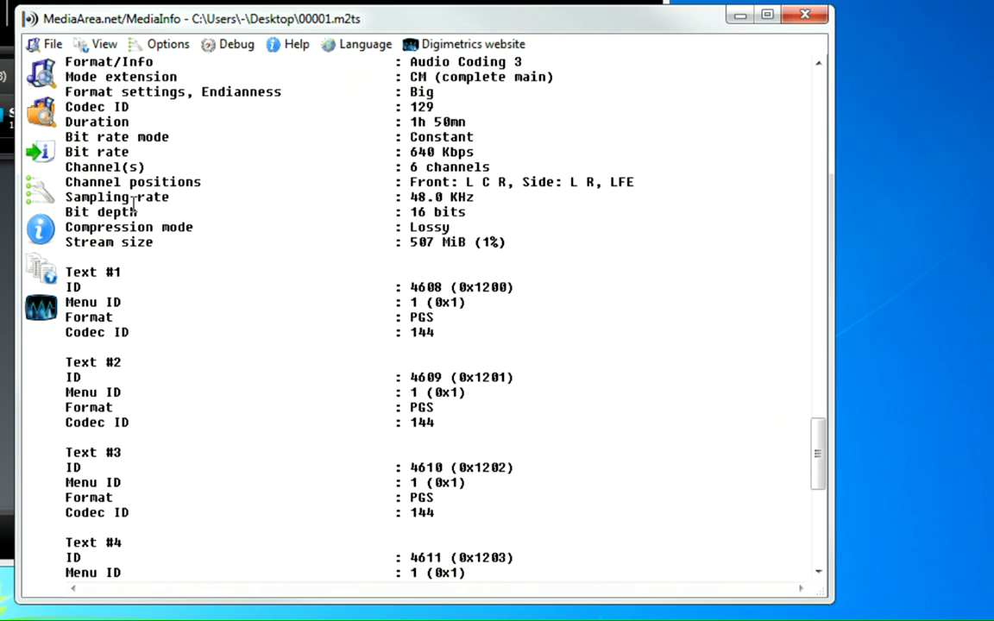
- Review the subtitle streams through Text #9, return to the start of the report, and close MediaInfo
{"action": "scroll", "coordinate": [147, 324], "scroll_direction": "down", "scroll_amount": 11}
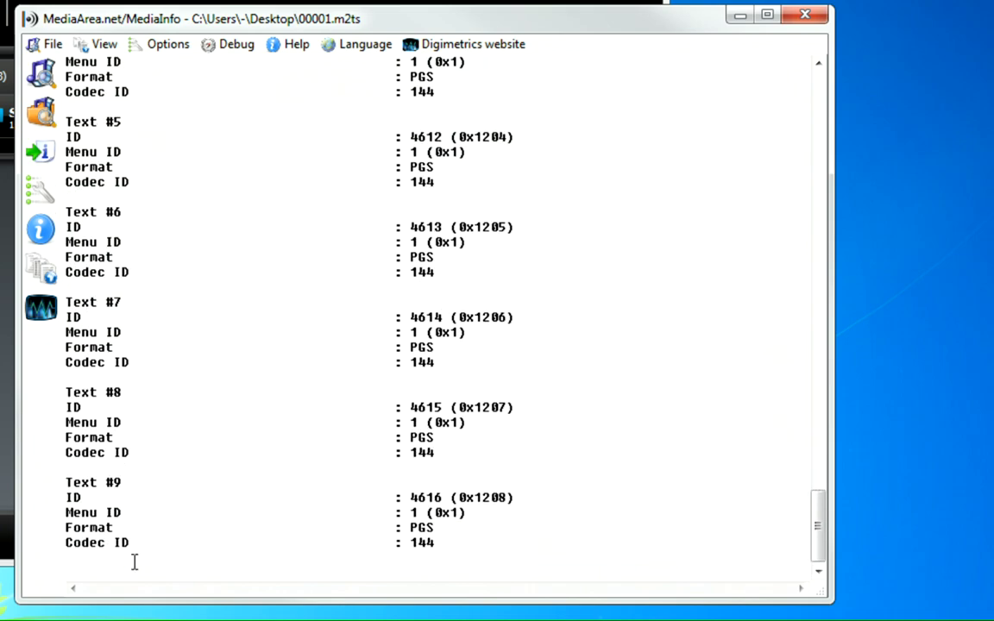
{"action": "double_click", "coordinate": [115, 481]}
{"action": "scroll", "coordinate": [288, 436], "scroll_direction": "up", "scroll_amount": 20}
{"action": "scroll", "coordinate": [290, 437], "scroll_direction": "up", "scroll_amount": 5}
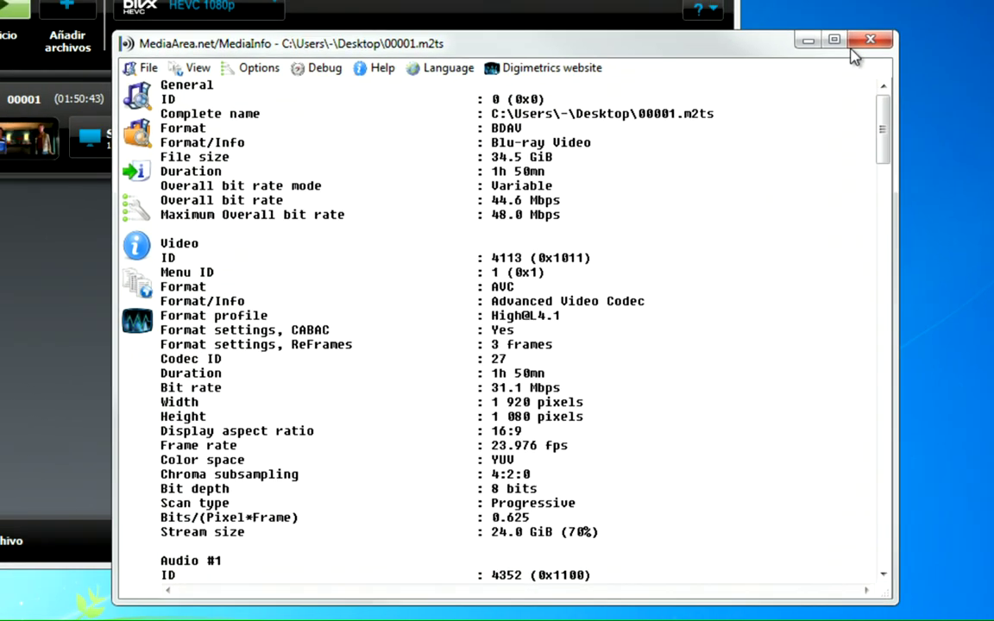
{"action": "left_click", "coordinate": [804, 14]}
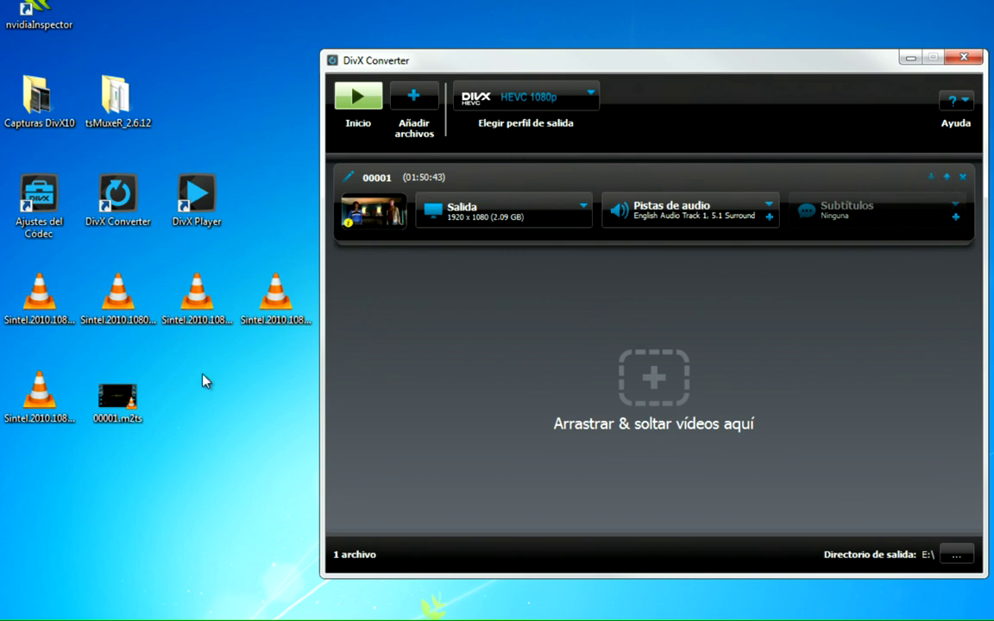
- Add Sintel.2010.1080p-Original.mkv from the desktop to the conversion list
{"action": "left_click", "coordinate": [41, 293]}
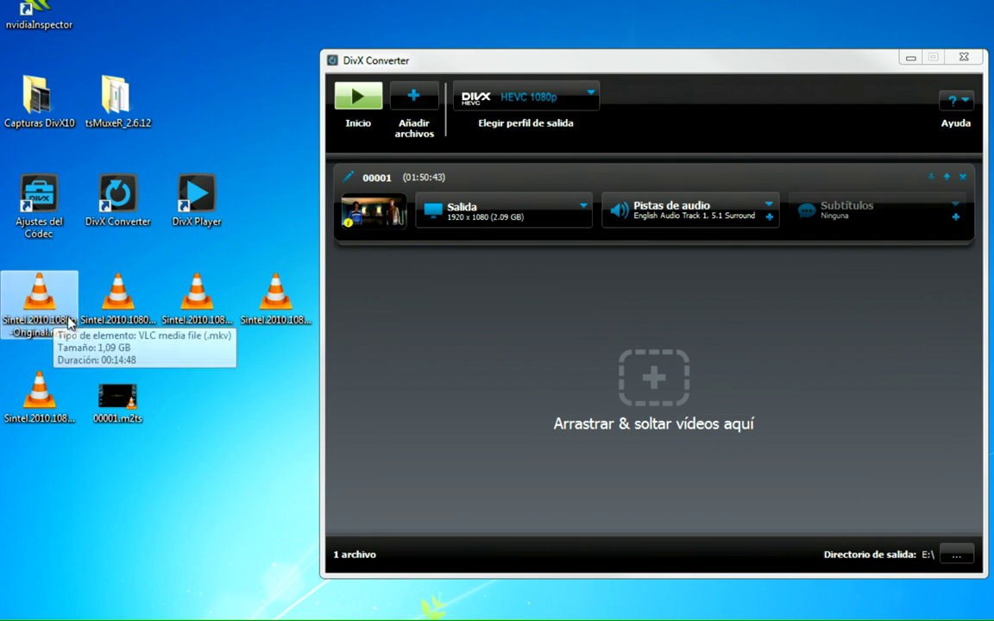
{"action": "mouse_move", "coordinate": [61, 310]}
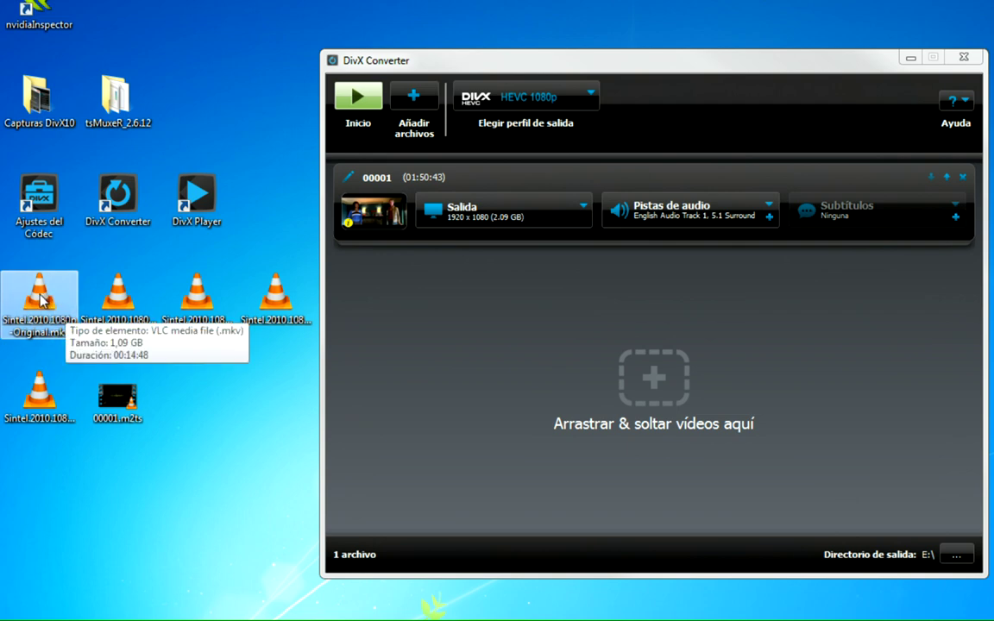
{"action": "left_click_drag", "start_coordinate": [61, 311], "coordinate": [492, 310]}
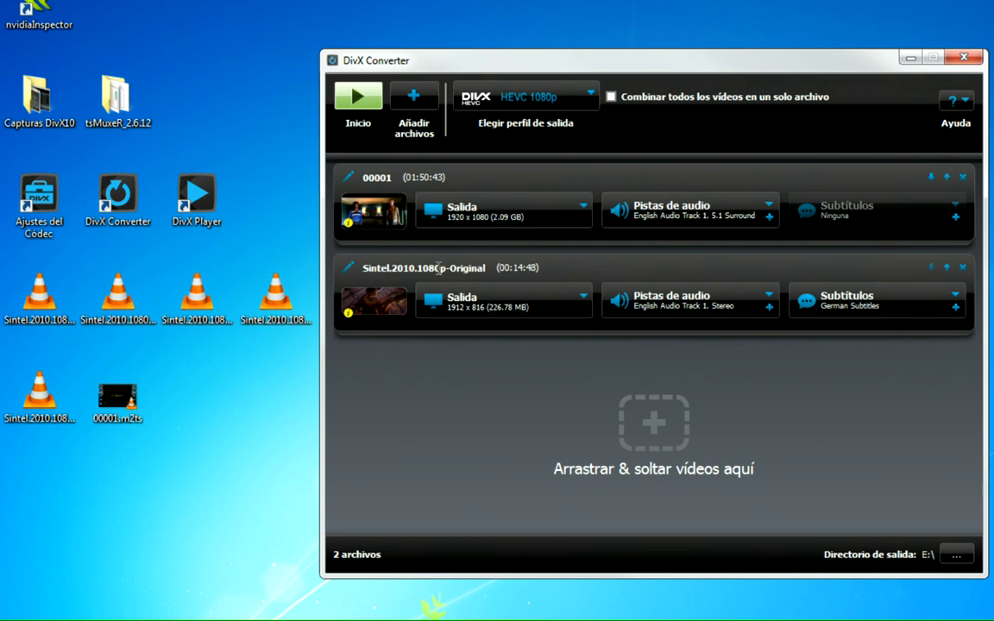
- Review the audio and subtitle track options of the Sintel.2010.1080p-Original entry, and look through the available output profiles
{"action": "left_click", "coordinate": [712, 311]}
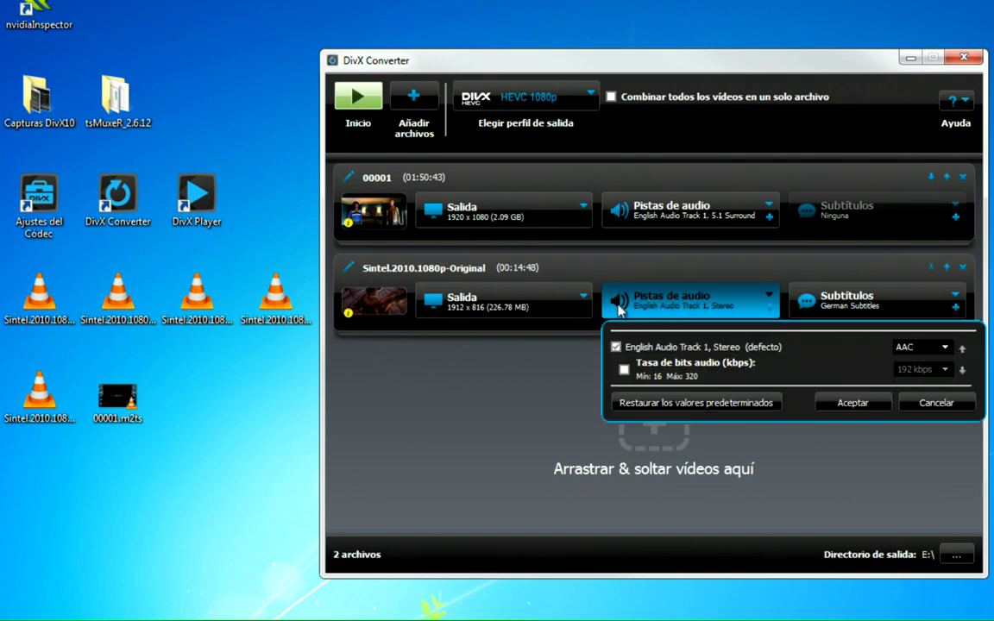
{"action": "left_click", "coordinate": [870, 297]}
{"action": "left_click", "coordinate": [861, 299]}
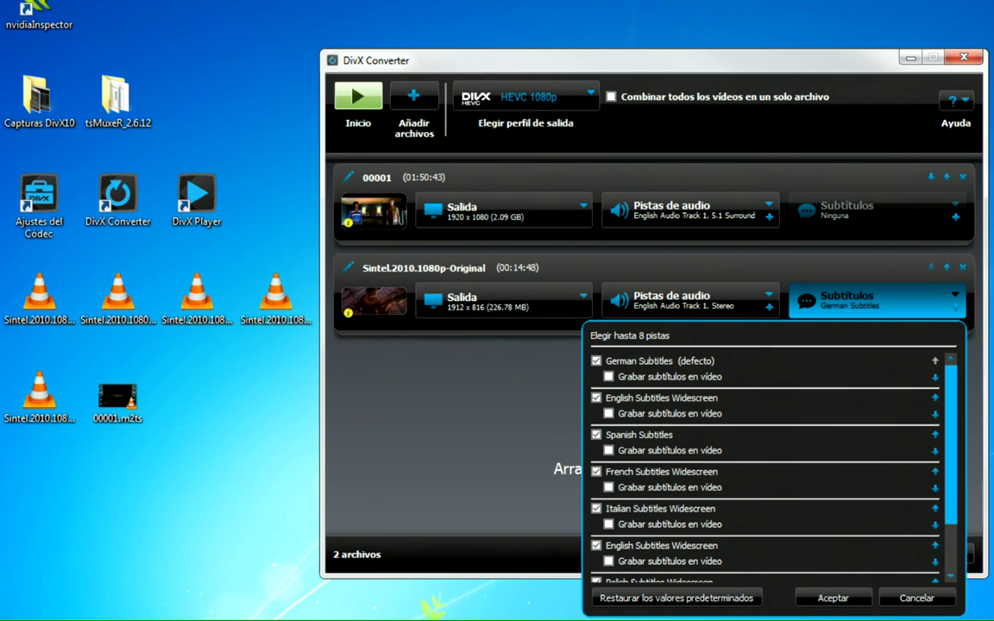
{"action": "left_click", "coordinate": [857, 301]}
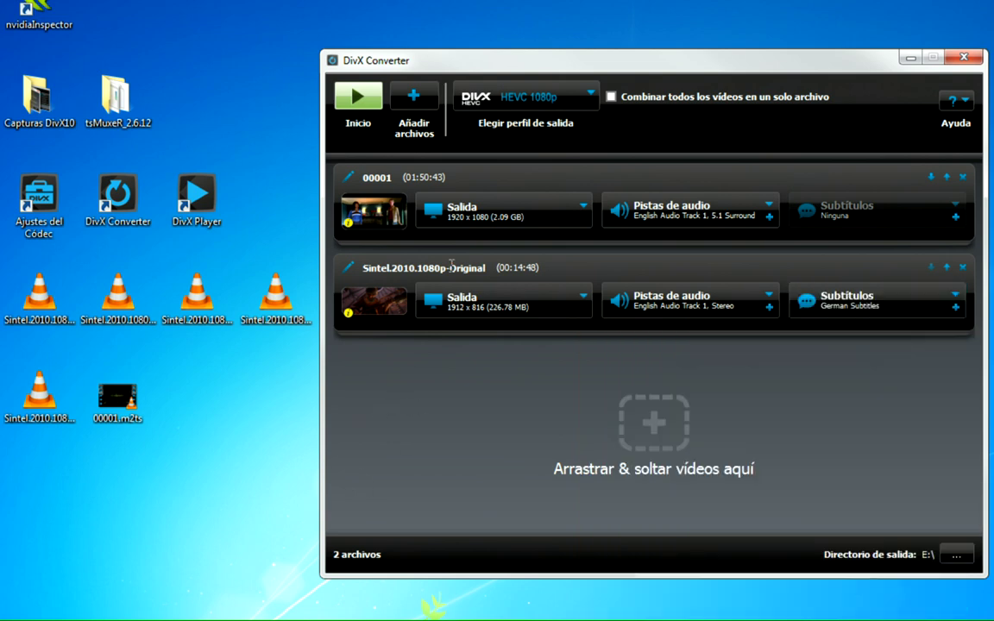
{"action": "left_click", "coordinate": [526, 107]}
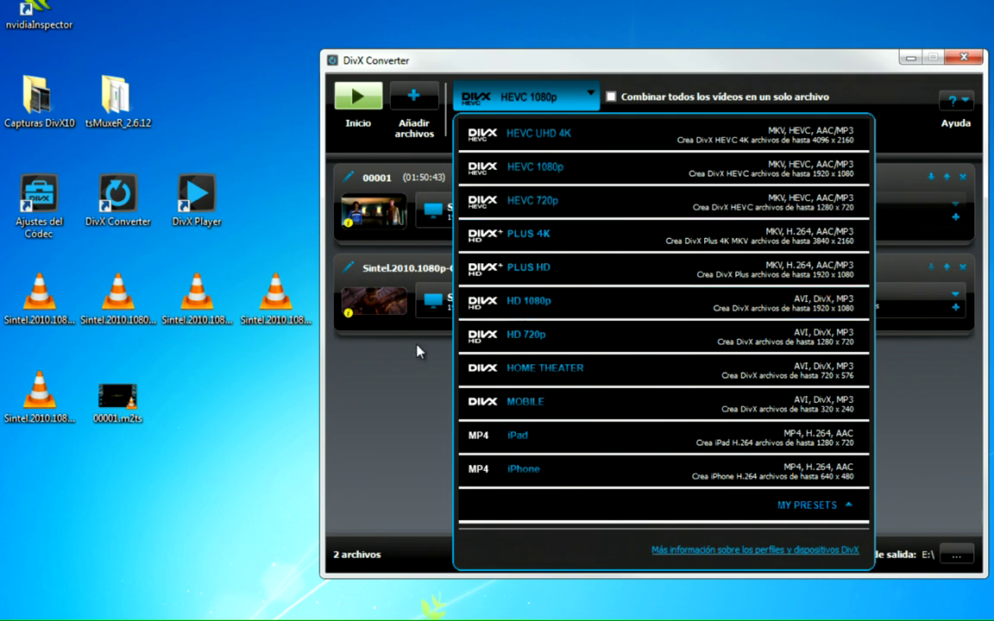
{"action": "left_click", "coordinate": [397, 373]}
- Check the file details of Sintel.2010.1080p-Original.mkv and Sintel.2010.1080p.mkv on the desktop
{"action": "left_click", "coordinate": [38, 397]}
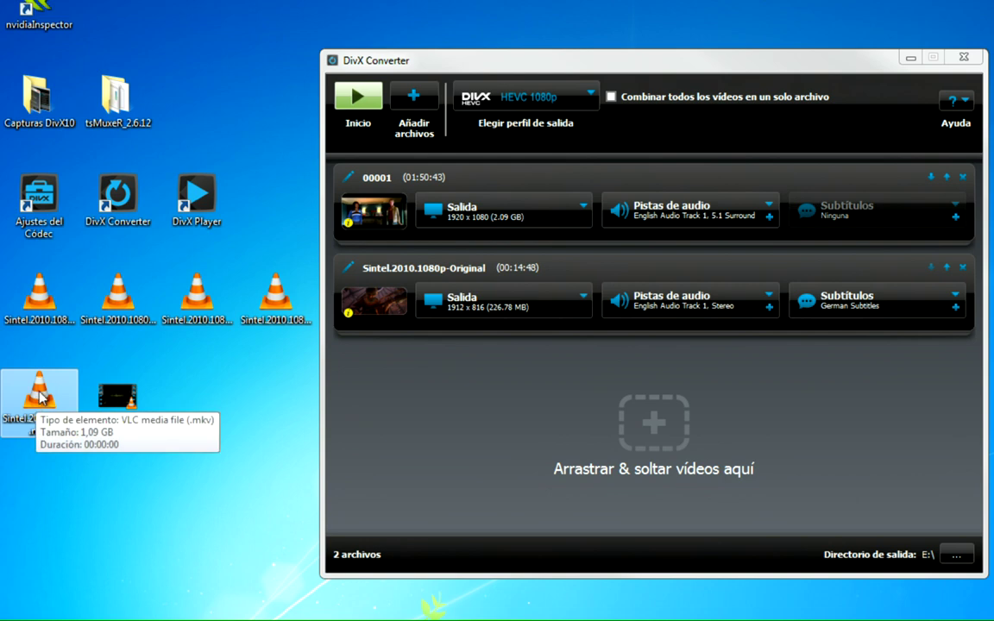
{"action": "left_click_drag", "start_coordinate": [39, 395], "coordinate": [43, 298]}
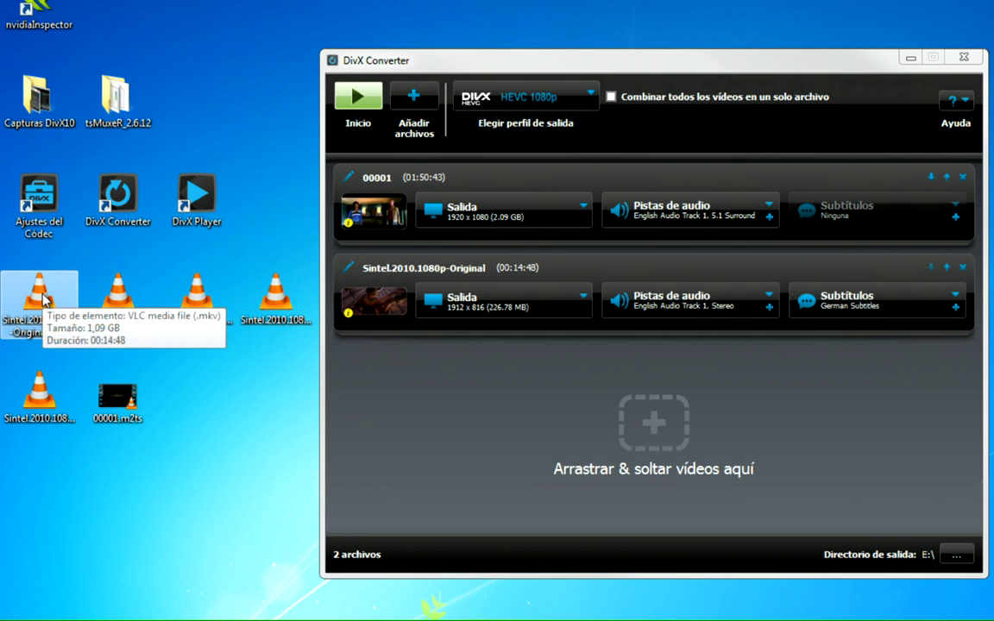
{"action": "left_click", "coordinate": [124, 307]}
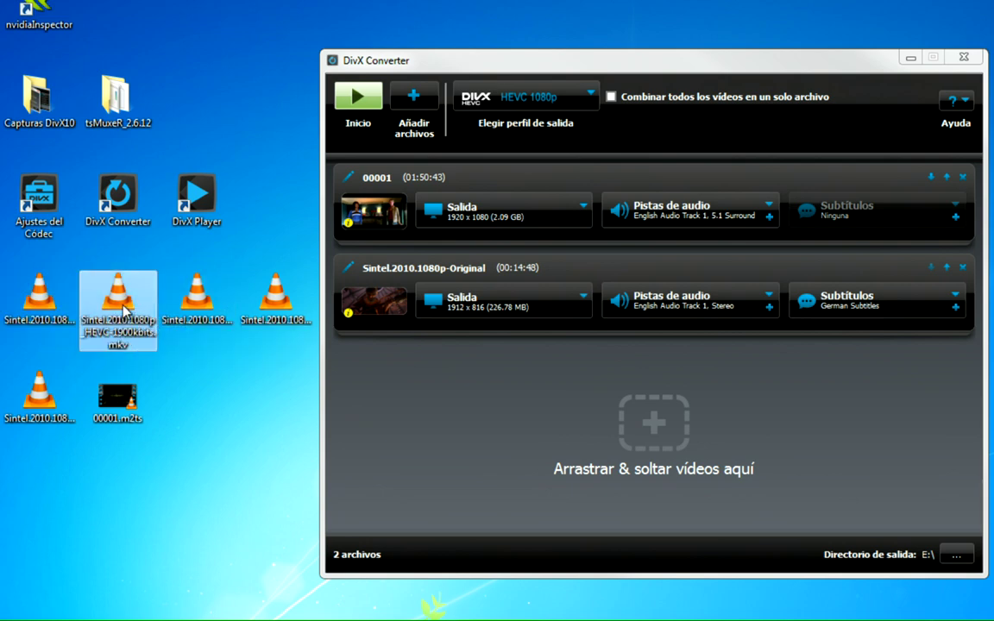
{"action": "left_click", "coordinate": [39, 395]}
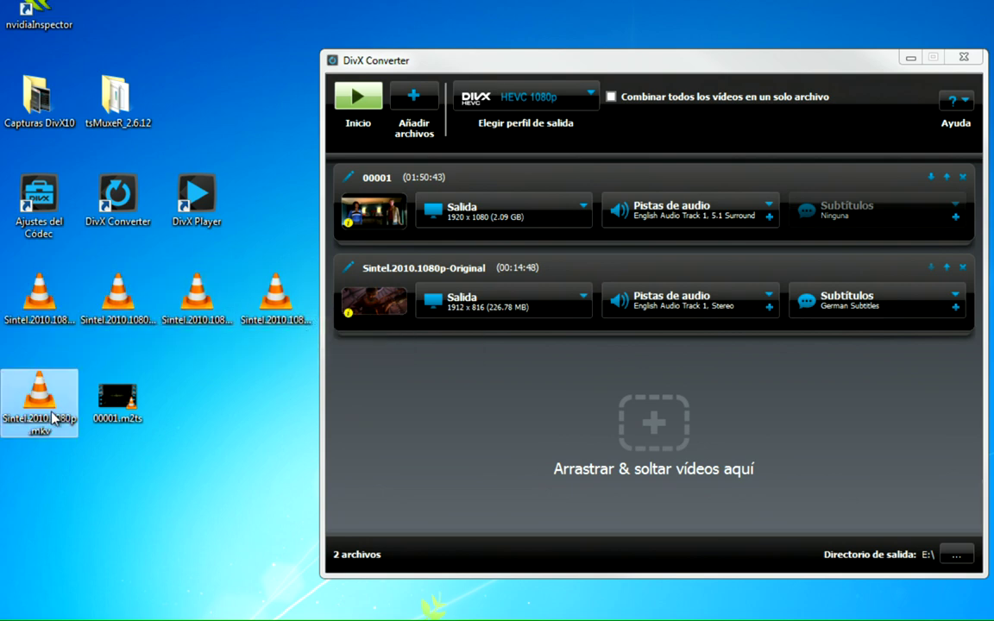
{"action": "left_click", "coordinate": [45, 298]}
{"action": "left_click", "coordinate": [40, 380]}
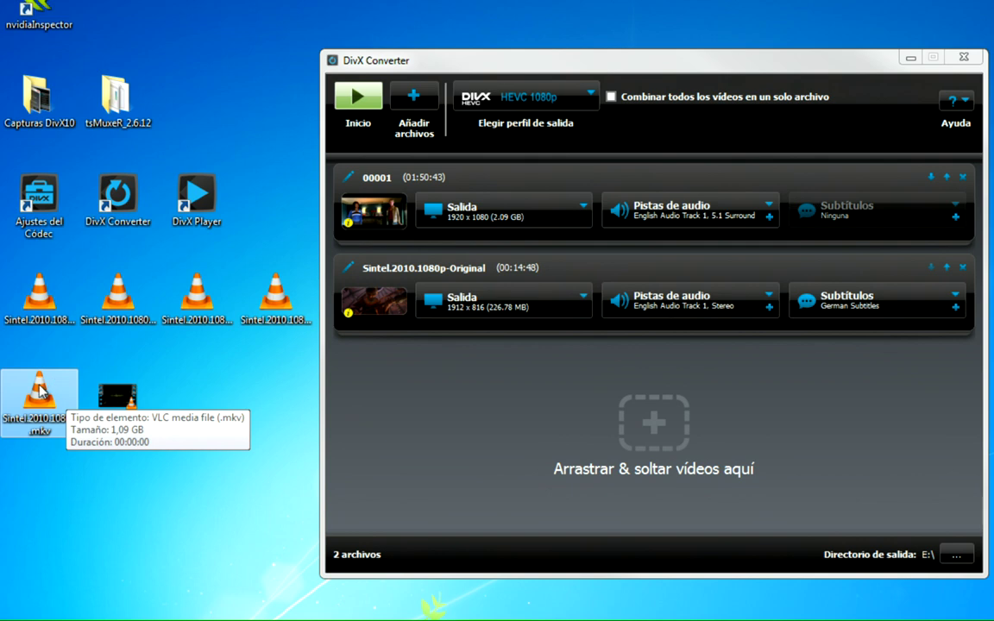
- Remove 00001 from the conversion list and start converting Sintel.2010.1080p-Original with the HEVC 1080p profile
{"action": "left_click", "coordinate": [962, 177]}
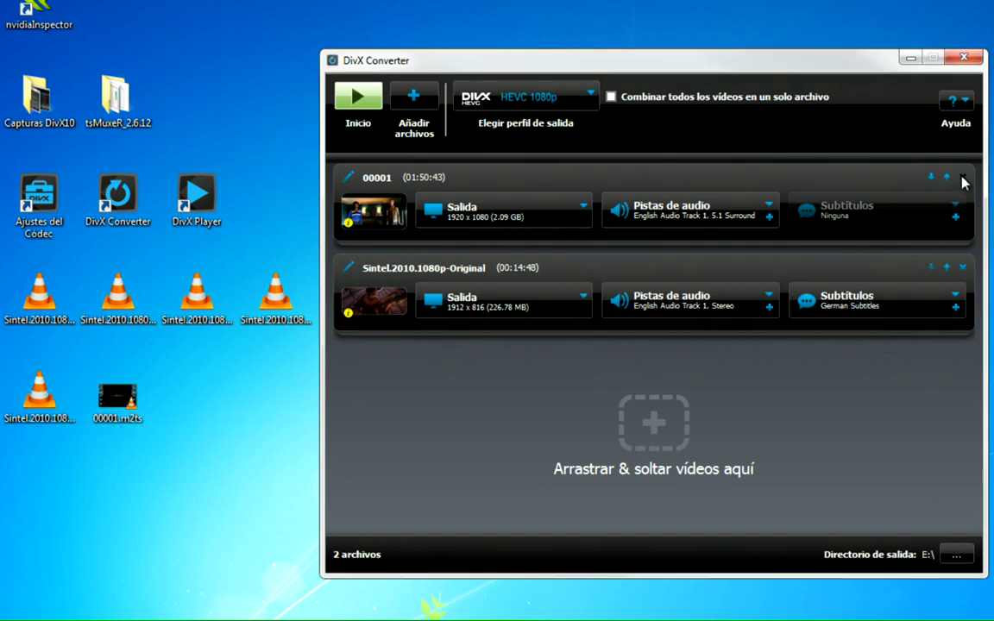
{"action": "left_click", "coordinate": [471, 97]}
{"action": "left_click", "coordinate": [521, 172]}
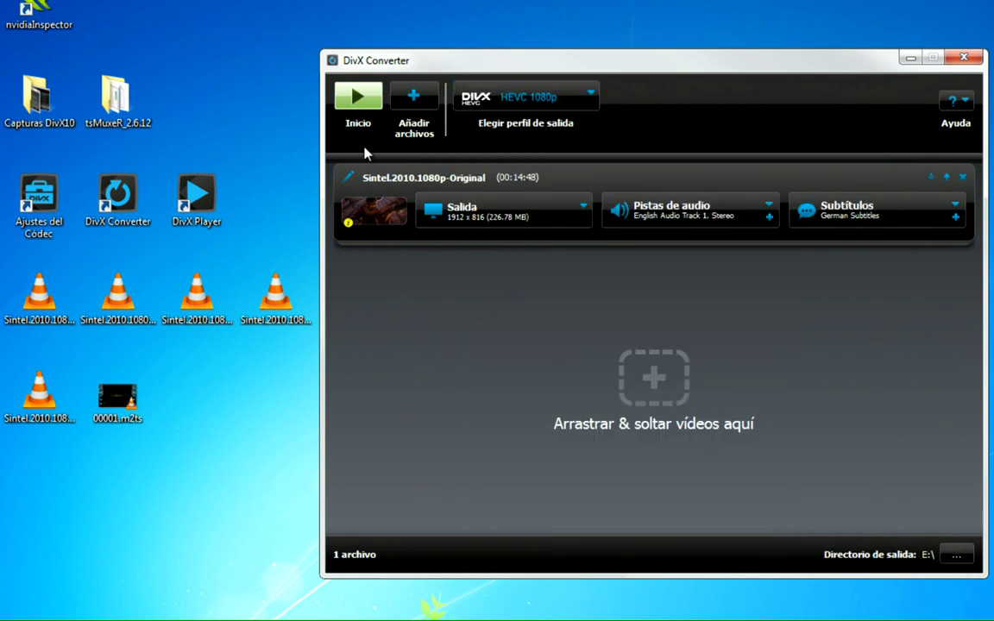
{"action": "left_click", "coordinate": [358, 97]}
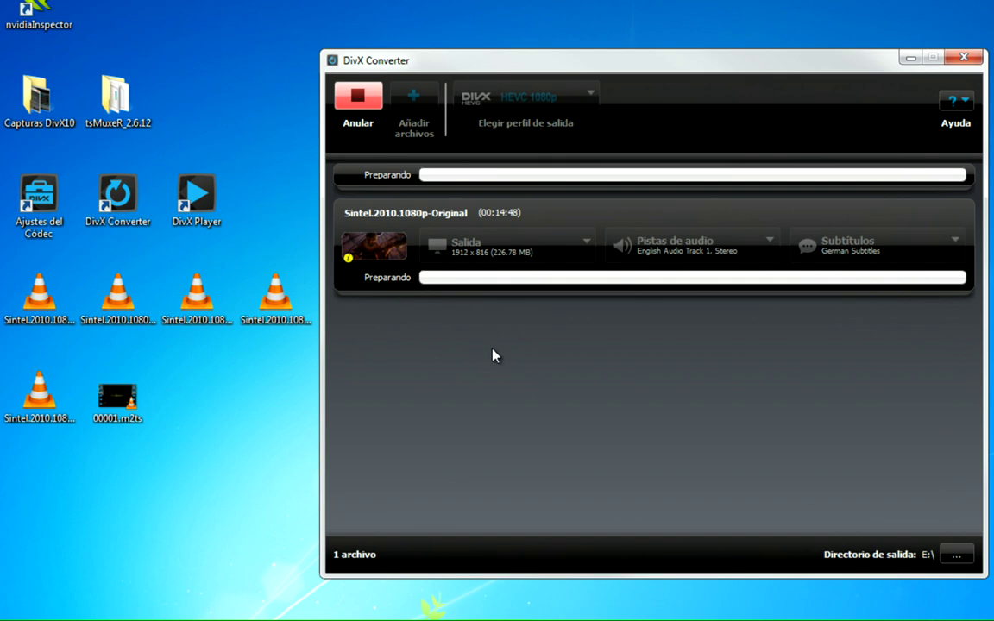
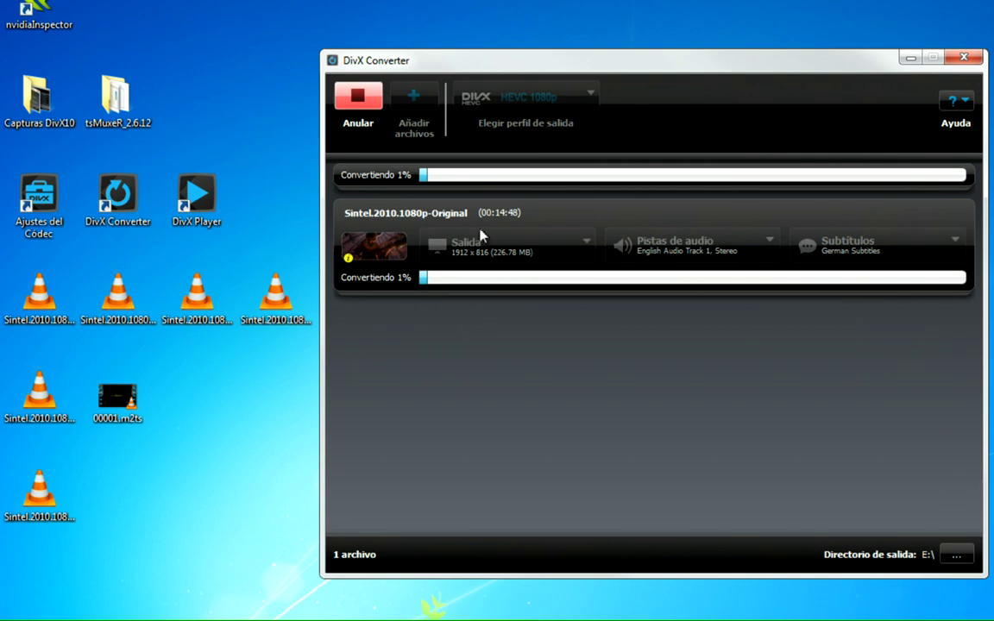
- Examine the CPU usage graphs in Windows Task Manager during the conversion, and minimize its window
{"action": "key", "text": "ctrl+shift+Escape"}
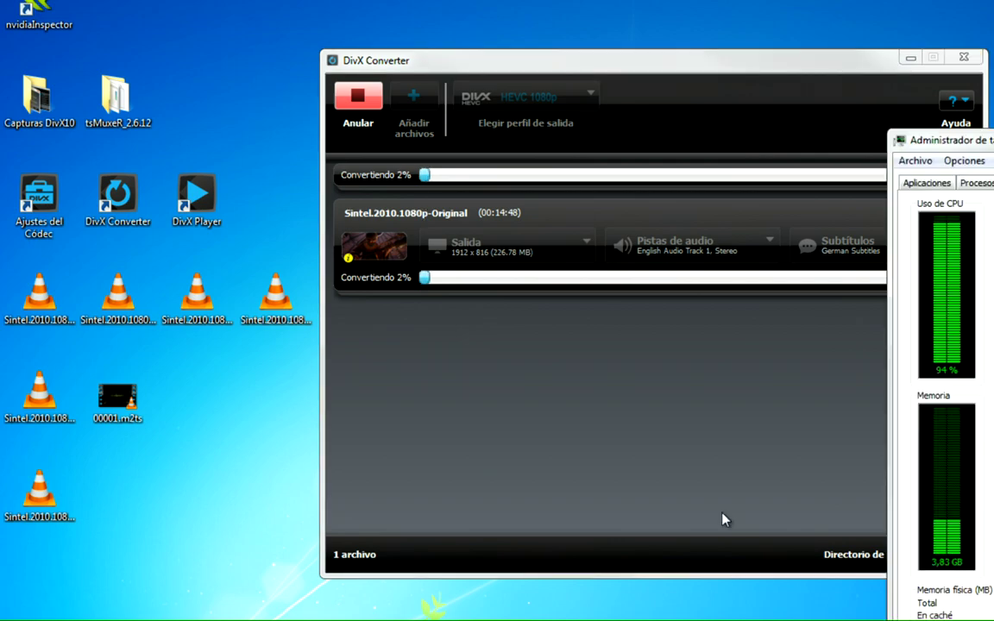
{"action": "left_click_drag", "start_coordinate": [949, 140], "coordinate": [552, 72]}
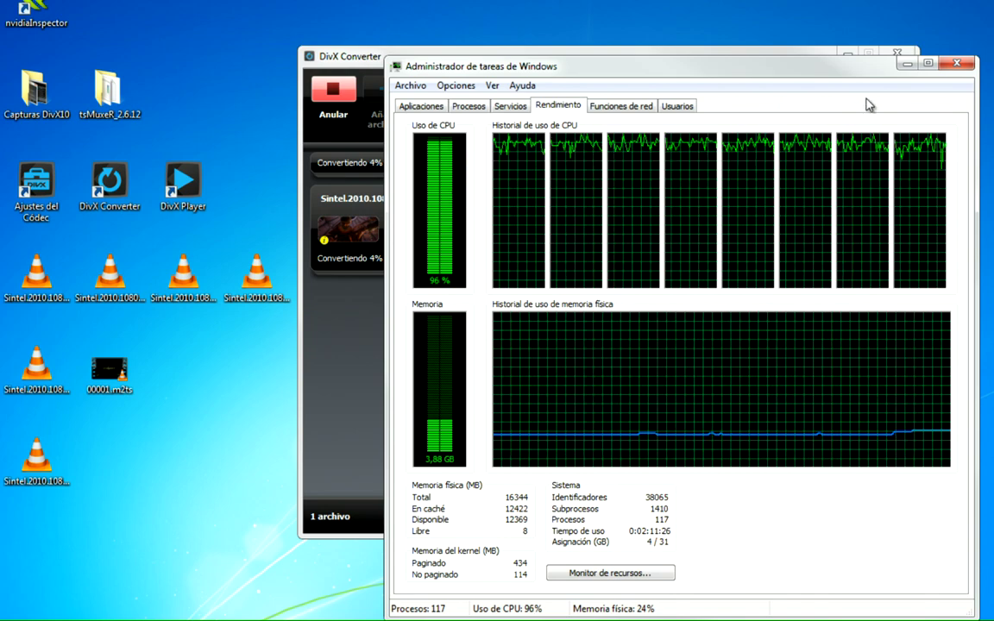
{"action": "left_click", "coordinate": [908, 63]}
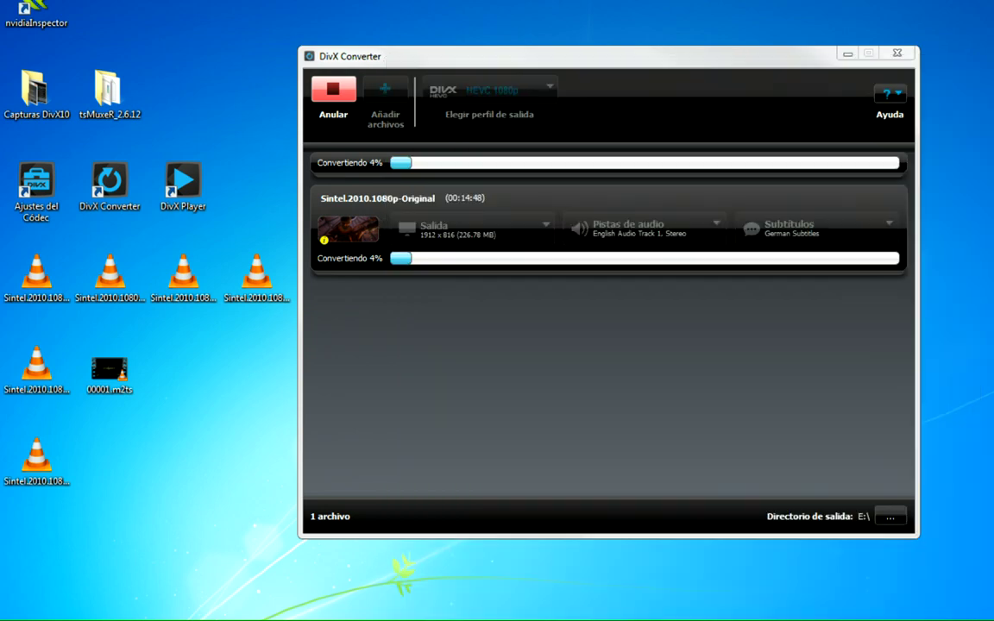
- Open NVIDIA Inspector, examine GPU usage in its monitoring graphs, and close the graphs and the program
{"action": "double_click", "coordinate": [69, 24]}
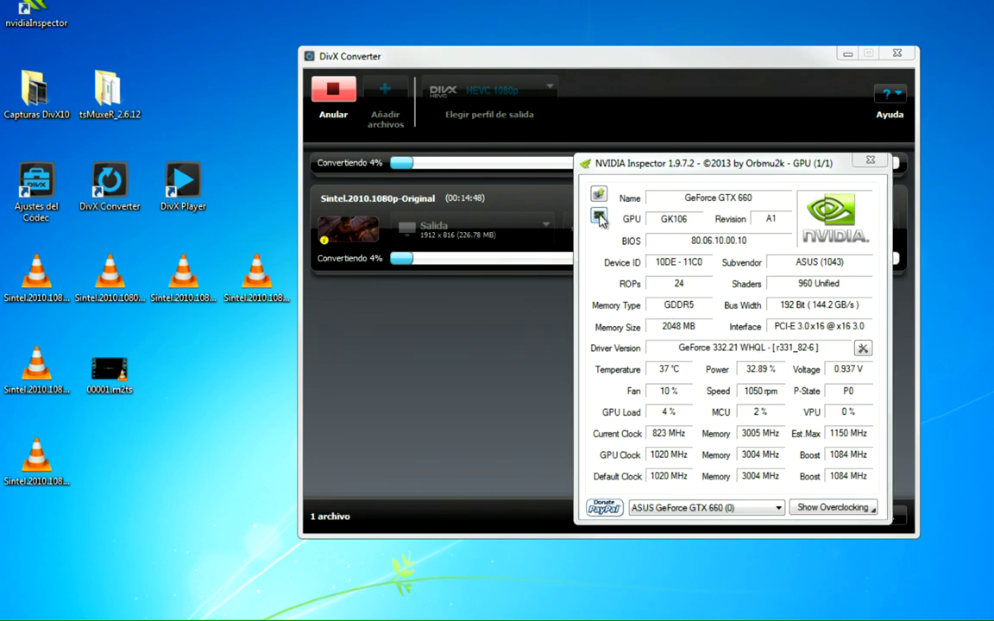
{"action": "left_click", "coordinate": [598, 216]}
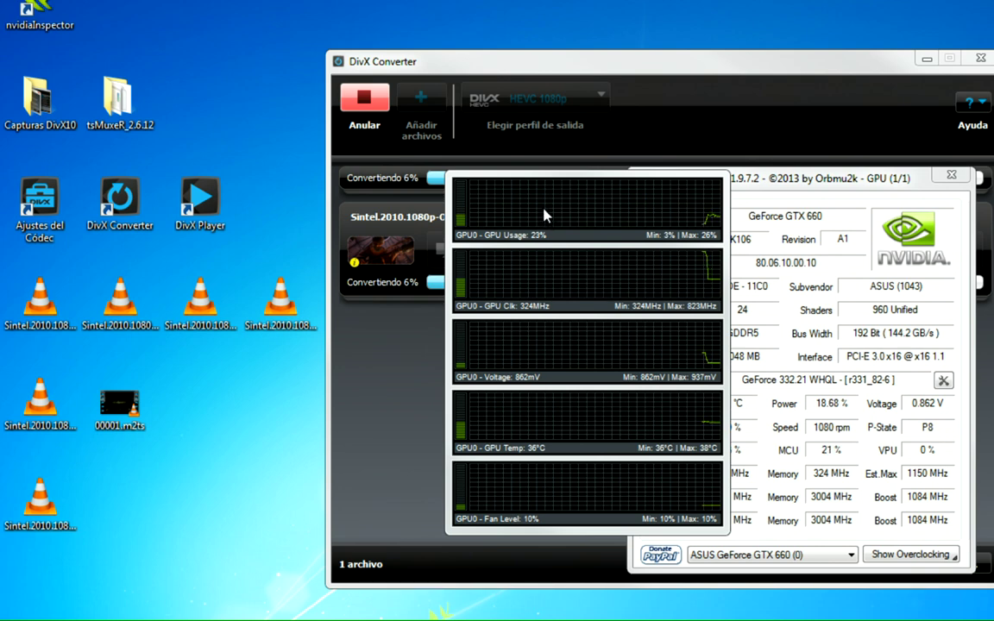
{"action": "right_click", "coordinate": [544, 215]}
{"action": "left_click", "coordinate": [619, 405]}
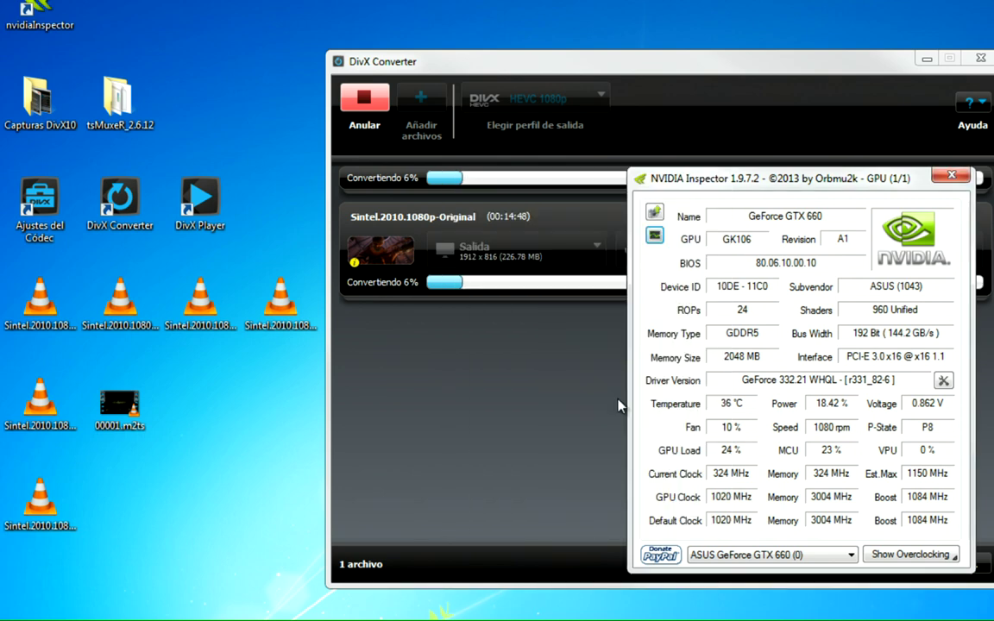
{"action": "left_click", "coordinate": [952, 178]}
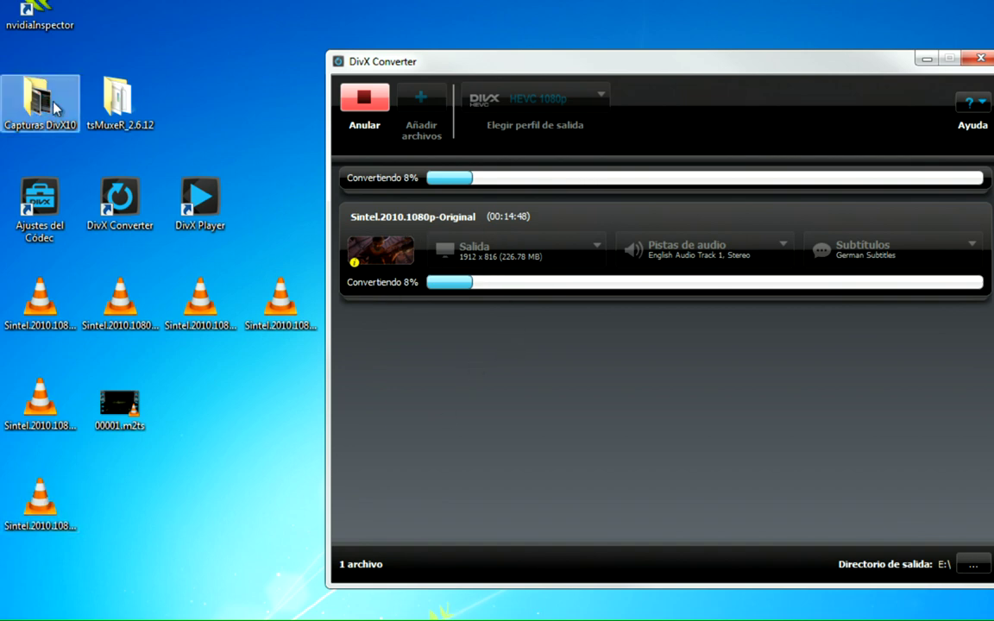
- Launch tsMuxerGUI.exe from the desktop folder tsMuxeR_2.6.12, and close the folder window
{"action": "double_click", "coordinate": [121, 103]}
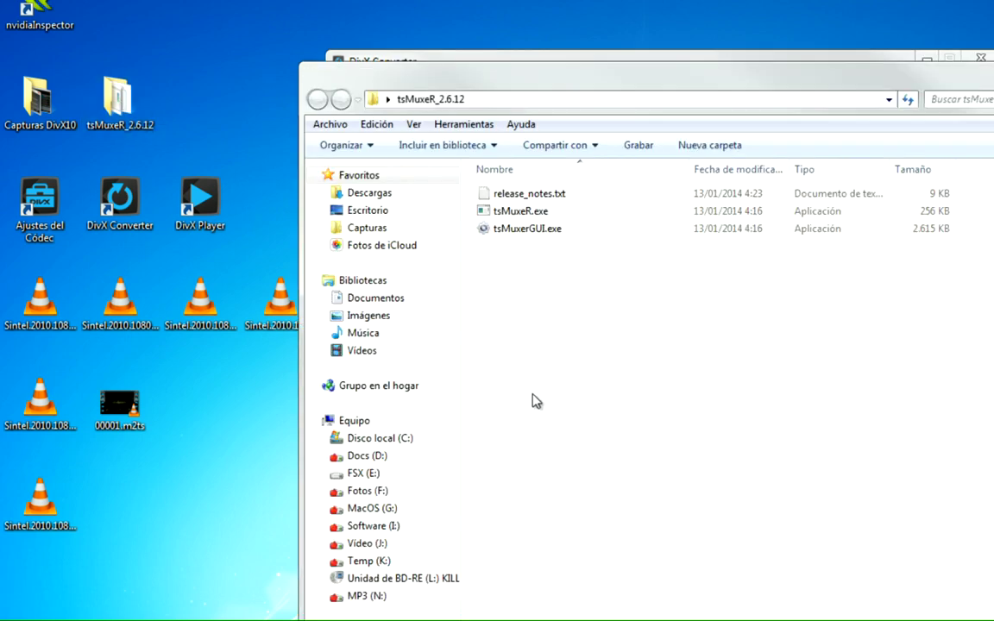
{"action": "double_click", "coordinate": [527, 231]}
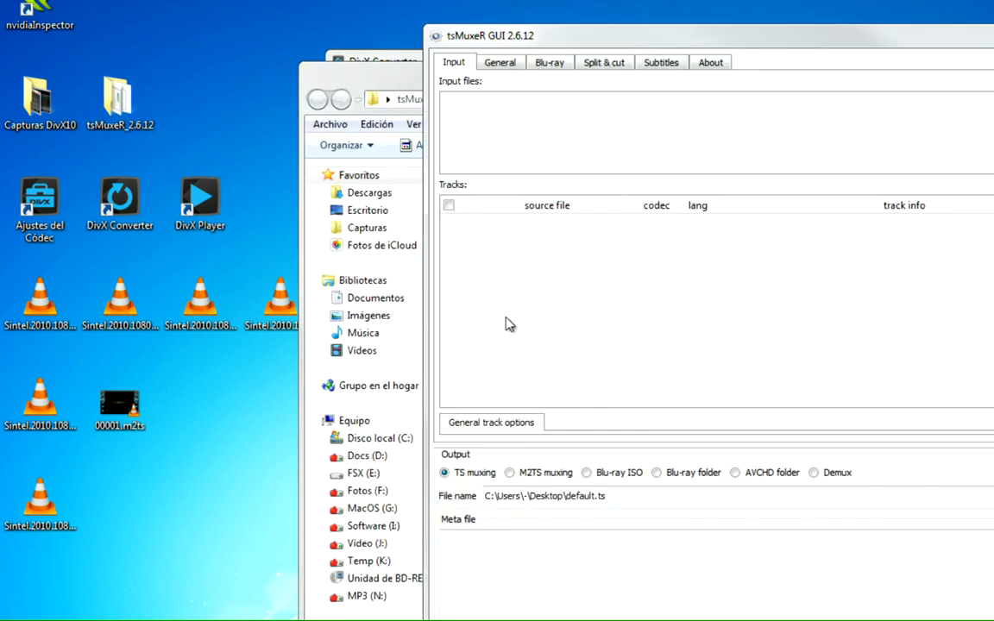
{"action": "left_click", "coordinate": [339, 77]}
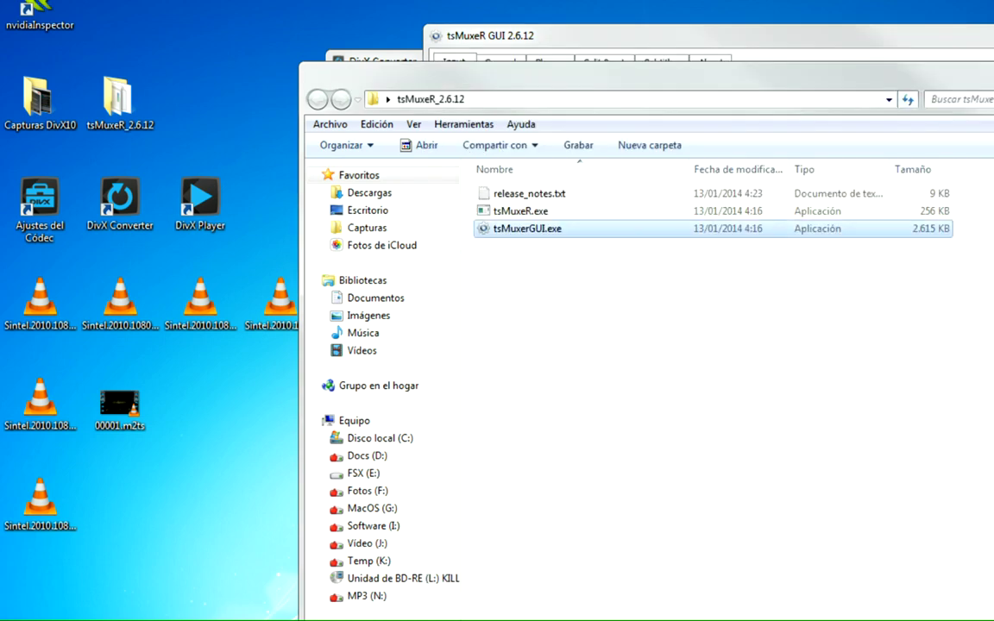
{"action": "key", "text": "alt+F4"}
- Read tsMuxeR's About information on its licence, supported input formats and codecs
{"action": "left_click_drag", "start_coordinate": [646, 39], "coordinate": [291, 14]}
{"action": "left_click", "coordinate": [352, 37]}
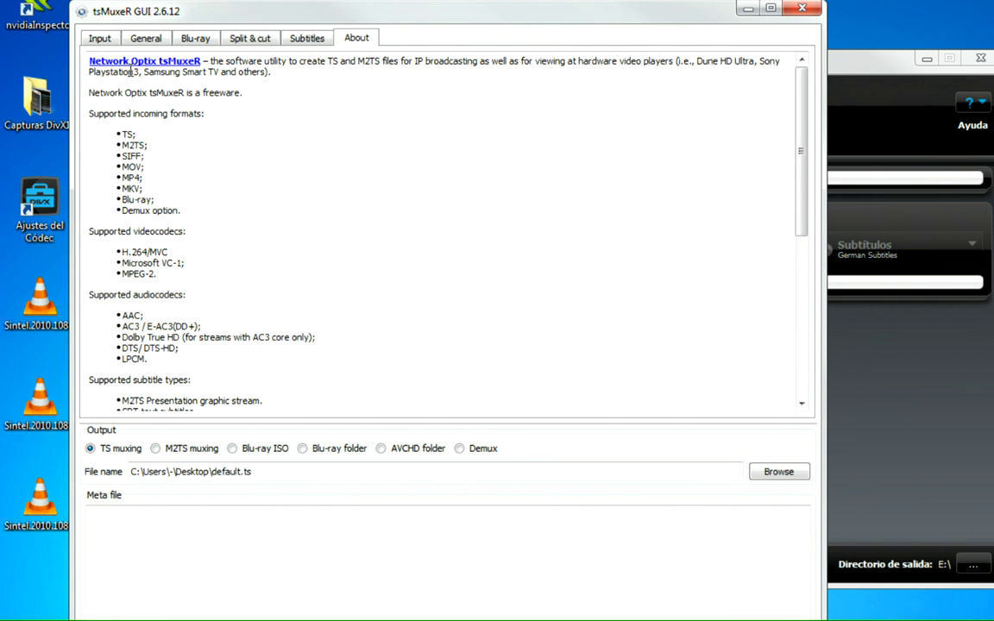
{"action": "left_click_drag", "start_coordinate": [84, 92], "coordinate": [152, 93]}
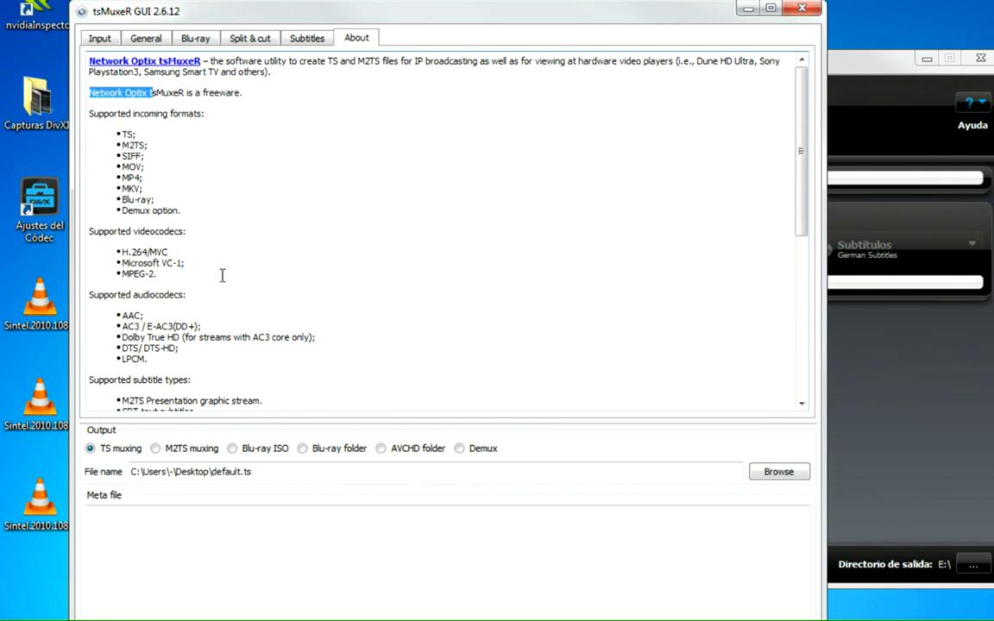
- Return to tsMuxeR's input settings and load Sintel.2010.1080p.mkv from the desktop as the input file
{"action": "left_click_drag", "start_coordinate": [274, 23], "coordinate": [425, 37]}
{"action": "left_click", "coordinate": [253, 51]}
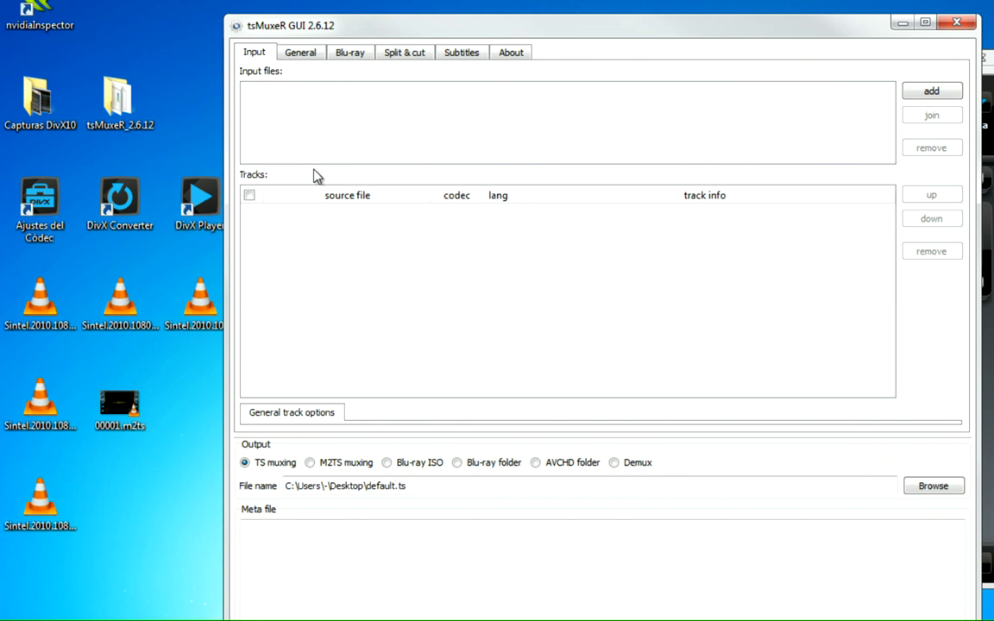
{"action": "left_click", "coordinate": [39, 297]}
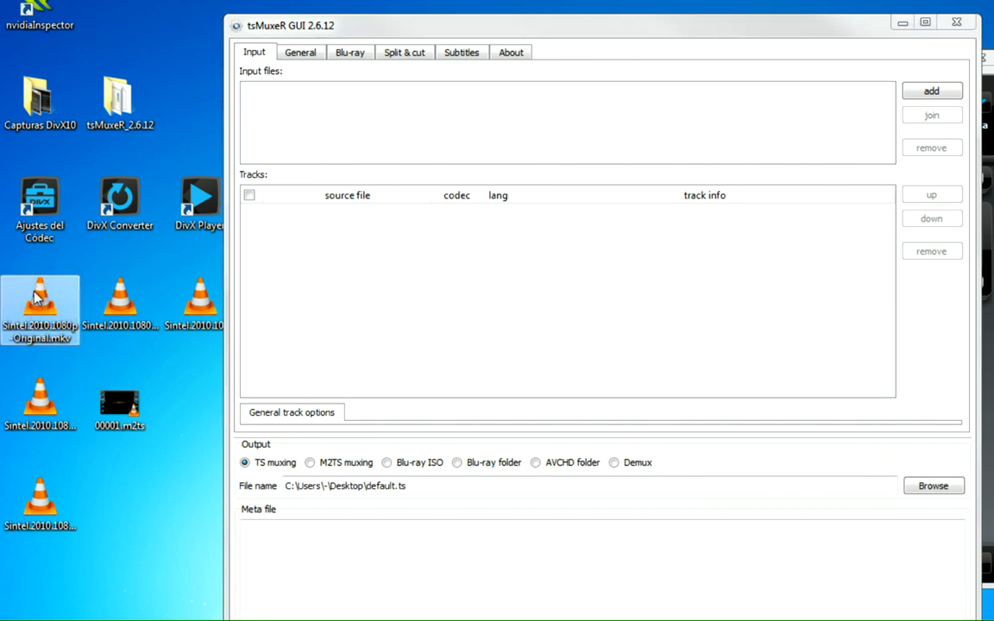
{"action": "left_click", "coordinate": [38, 399]}
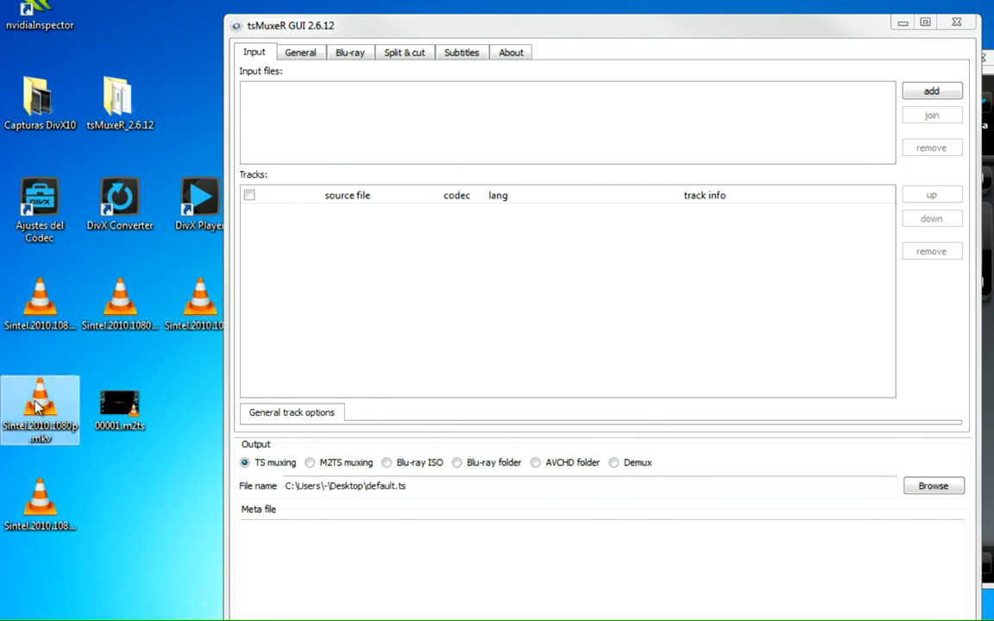
{"action": "left_click_drag", "start_coordinate": [38, 399], "coordinate": [349, 130]}
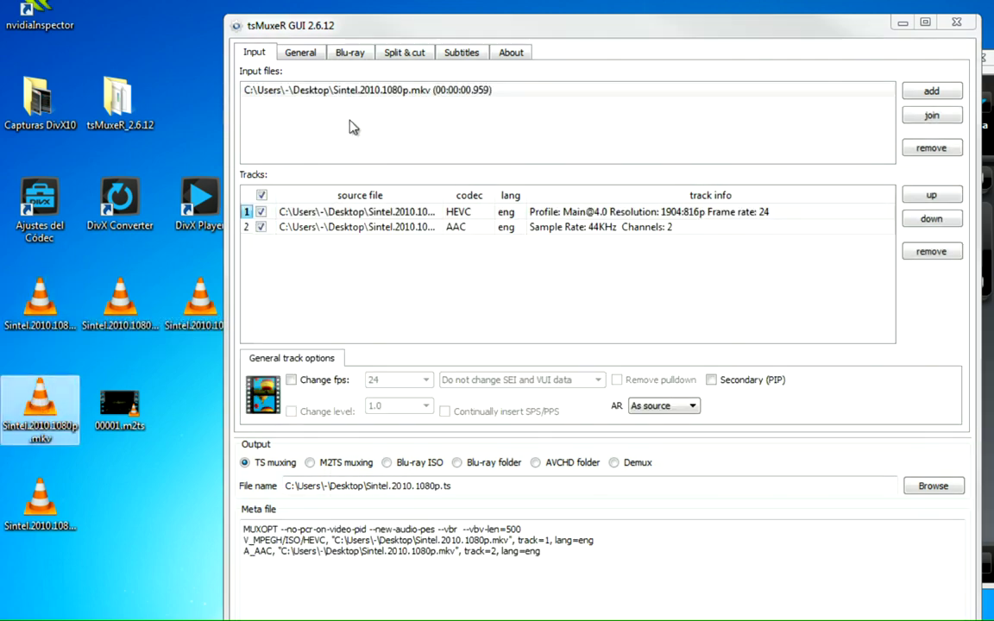
- Inspect the loaded input file with its HEVC video track and AAC audio track
{"action": "left_click", "coordinate": [345, 90]}
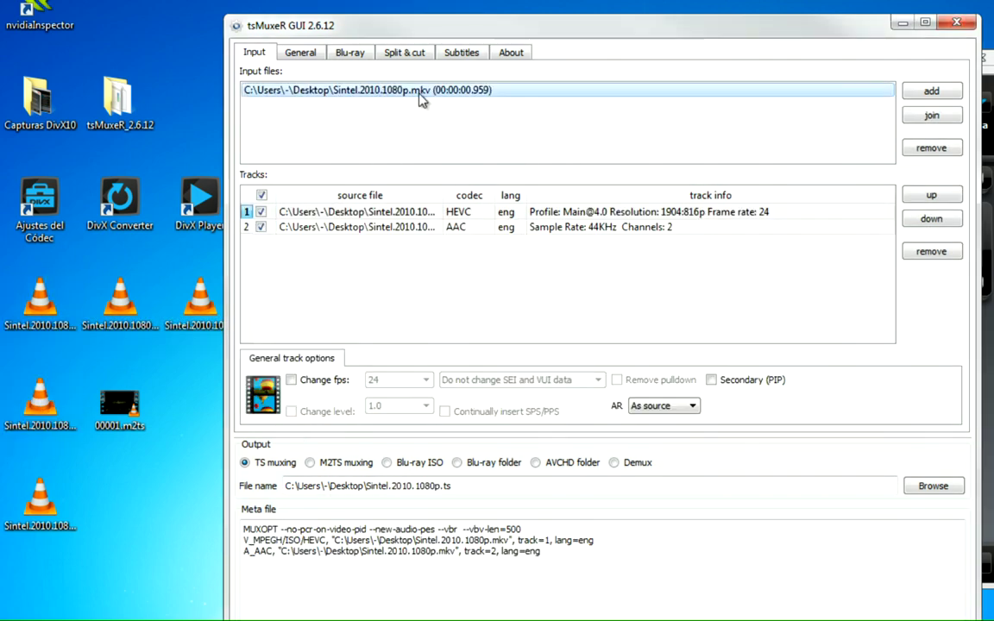
{"action": "left_click", "coordinate": [372, 212]}
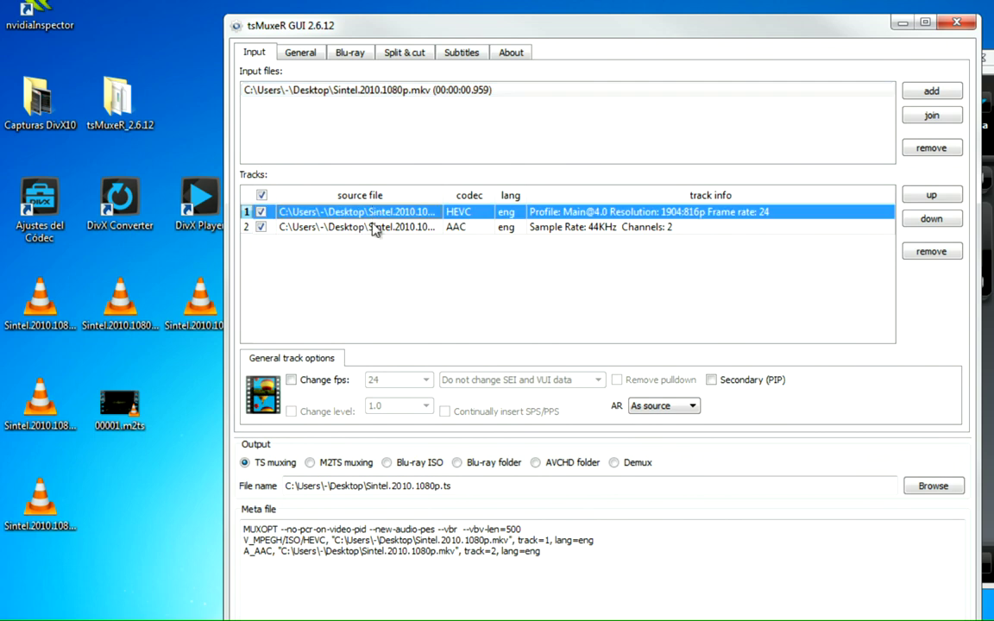
{"action": "left_click", "coordinate": [371, 226]}
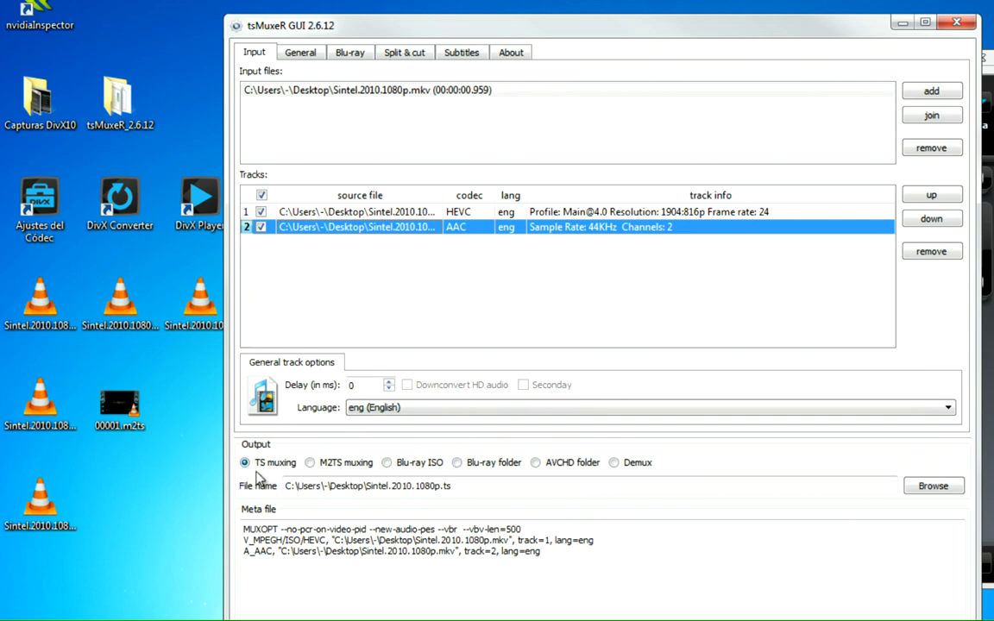
- Go through the output modes M2TS muxing, Blu-ray ISO, Blu-ray folder, AVCHD folder and Demux to compare their output settings
{"action": "left_click", "coordinate": [326, 466]}
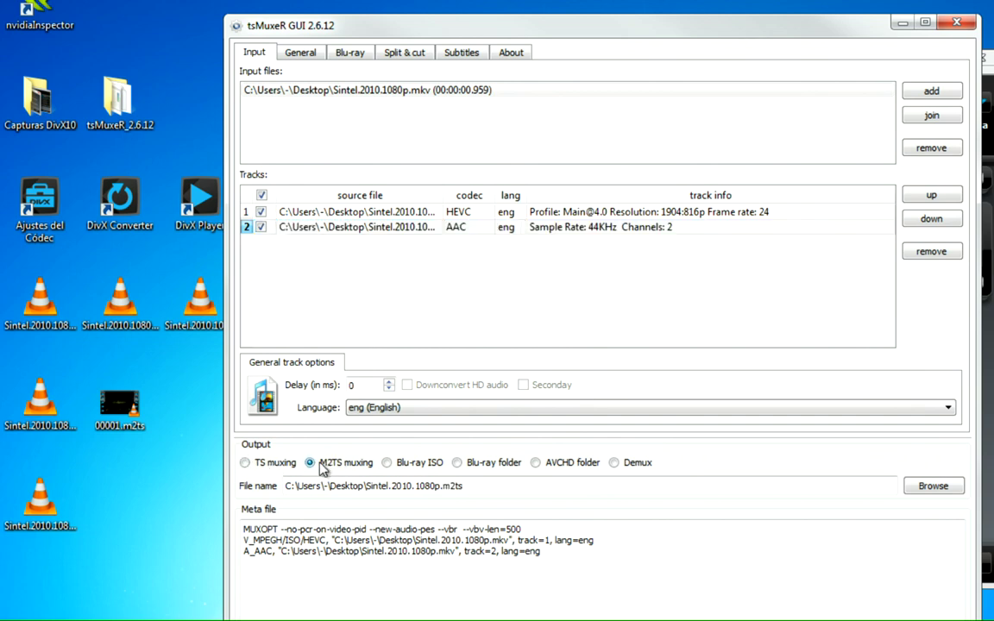
{"action": "left_click", "coordinate": [412, 465]}
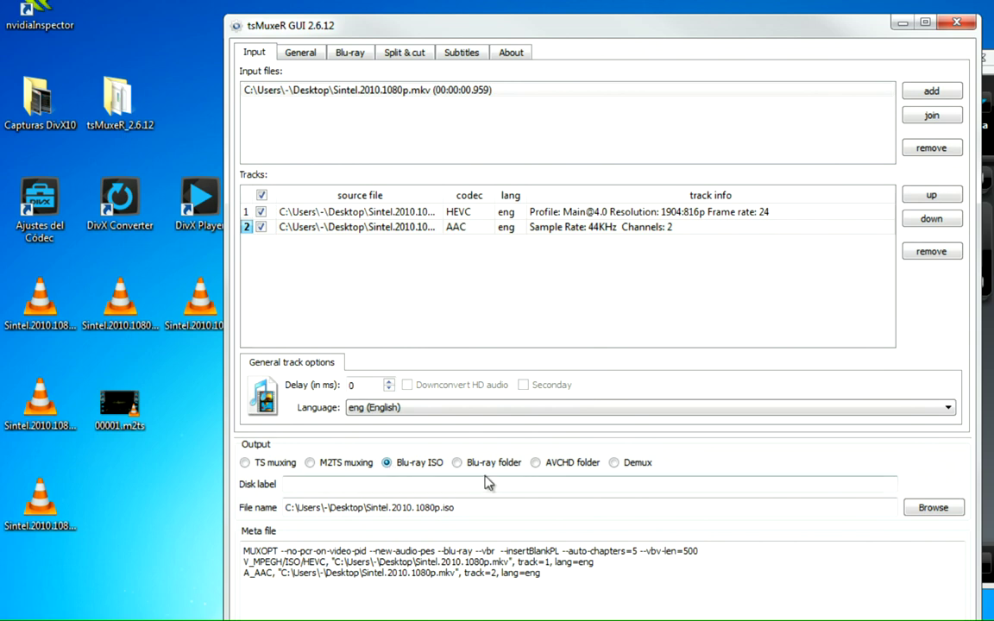
{"action": "left_click", "coordinate": [459, 465]}
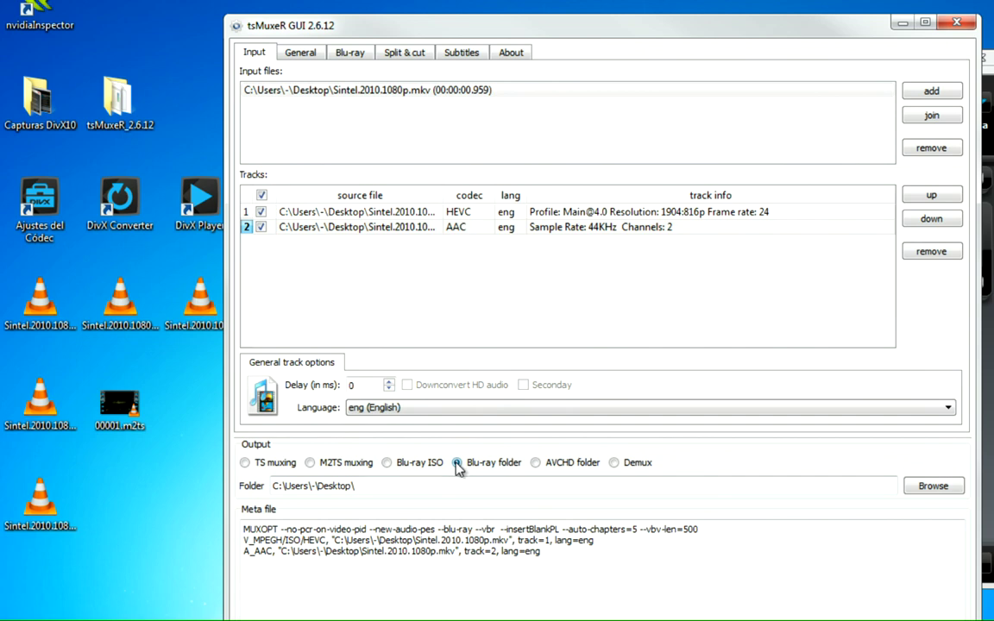
{"action": "left_click", "coordinate": [555, 466]}
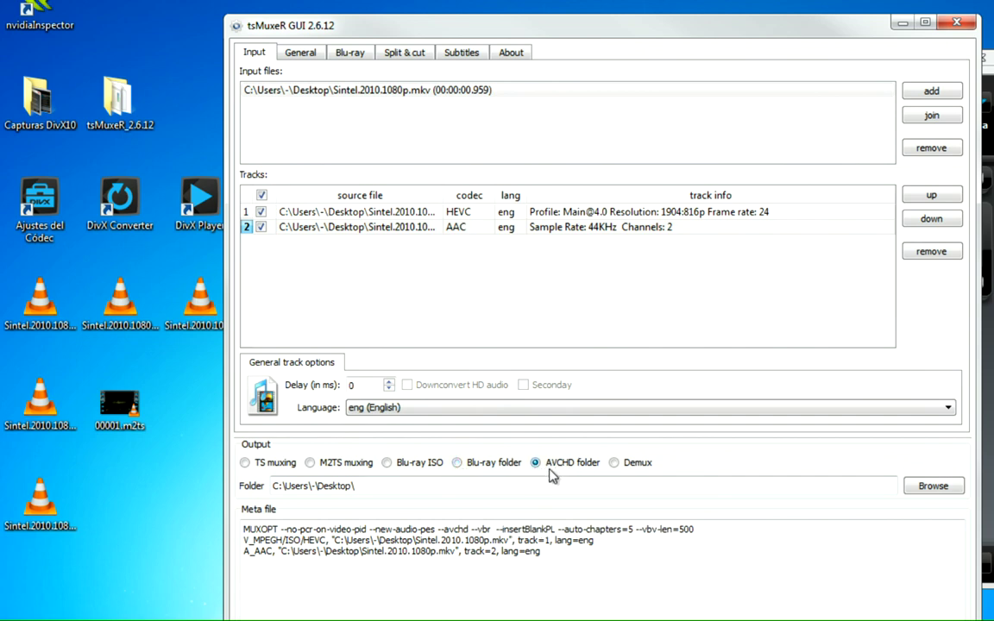
{"action": "left_click", "coordinate": [611, 464]}
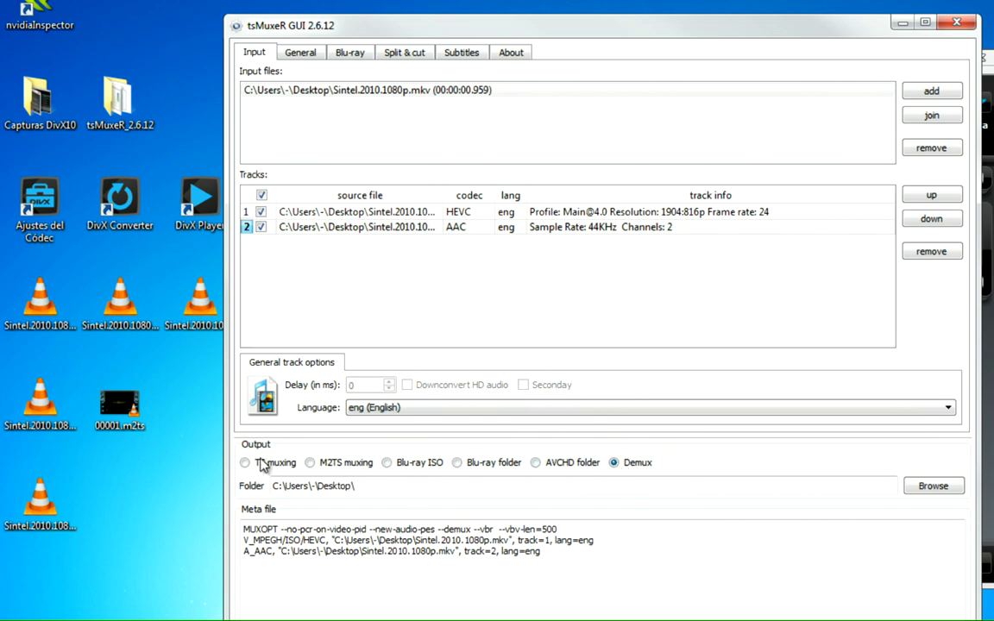
- Mux the loaded tracks as M2TS to Sintel.2010.1080p.m2ts on the desktop, dismiss the report and close tsMuxeR
{"action": "left_click", "coordinate": [327, 466]}
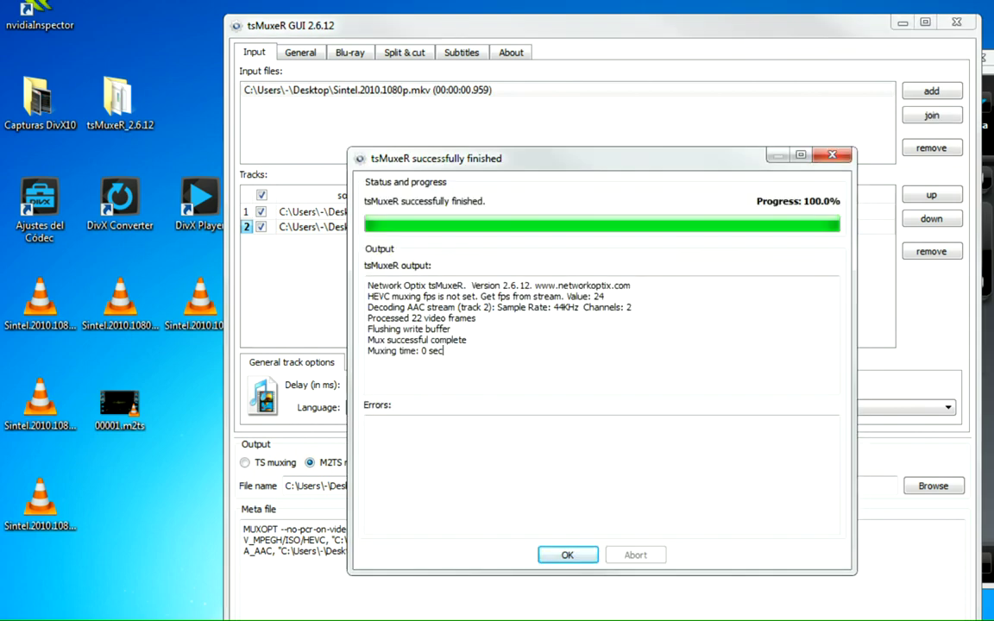
{"action": "left_click", "coordinate": [569, 553]}
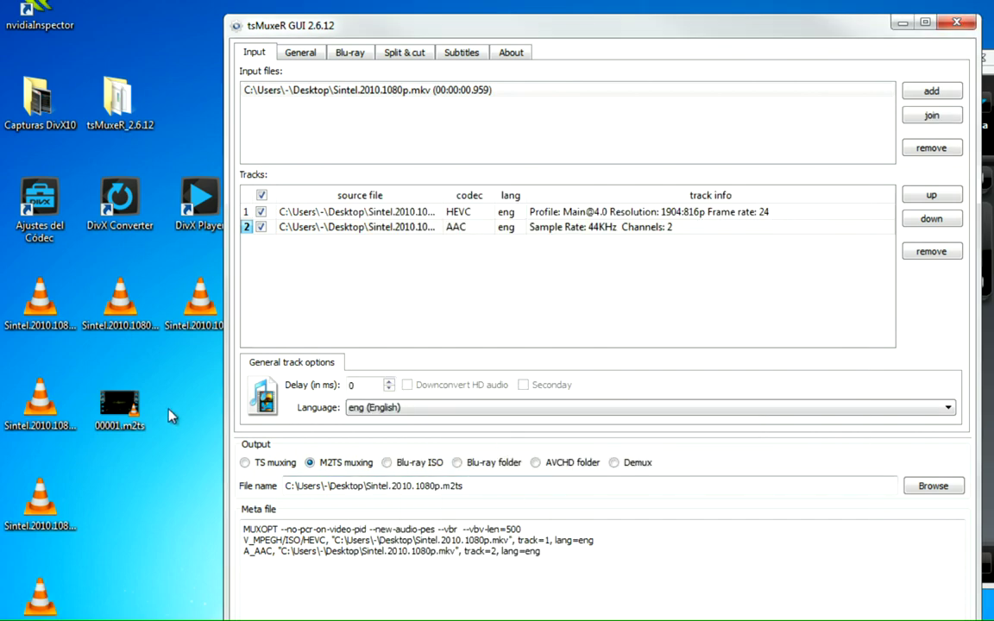
{"action": "left_click", "coordinate": [522, 227]}
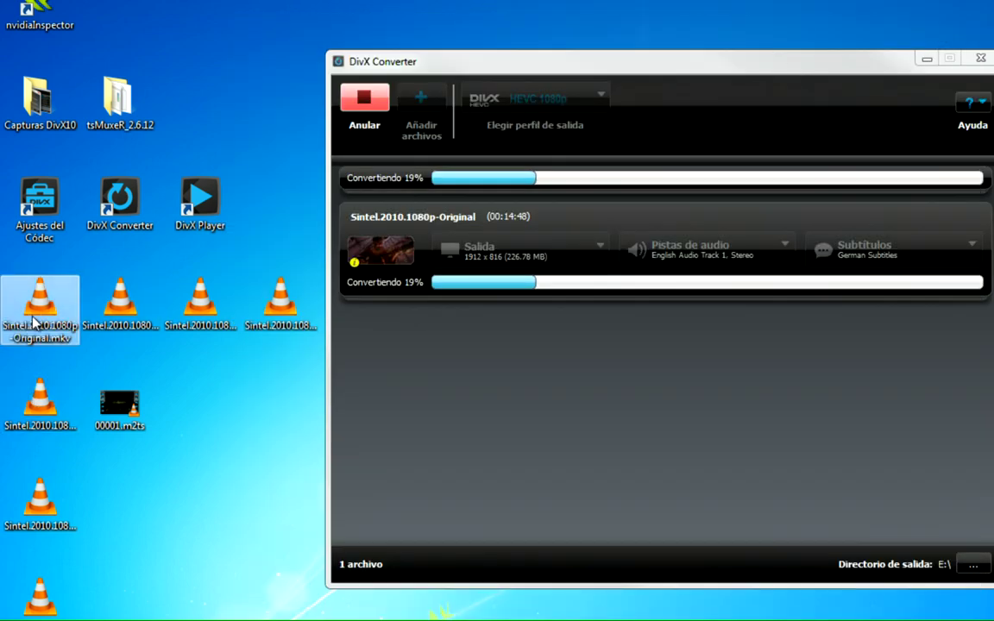
- Check the file size of Sintel.2010.1080p.mkv on the desktop in its properties, and close them
{"action": "left_click", "coordinate": [41, 401]}
{"action": "right_click", "coordinate": [43, 409]}
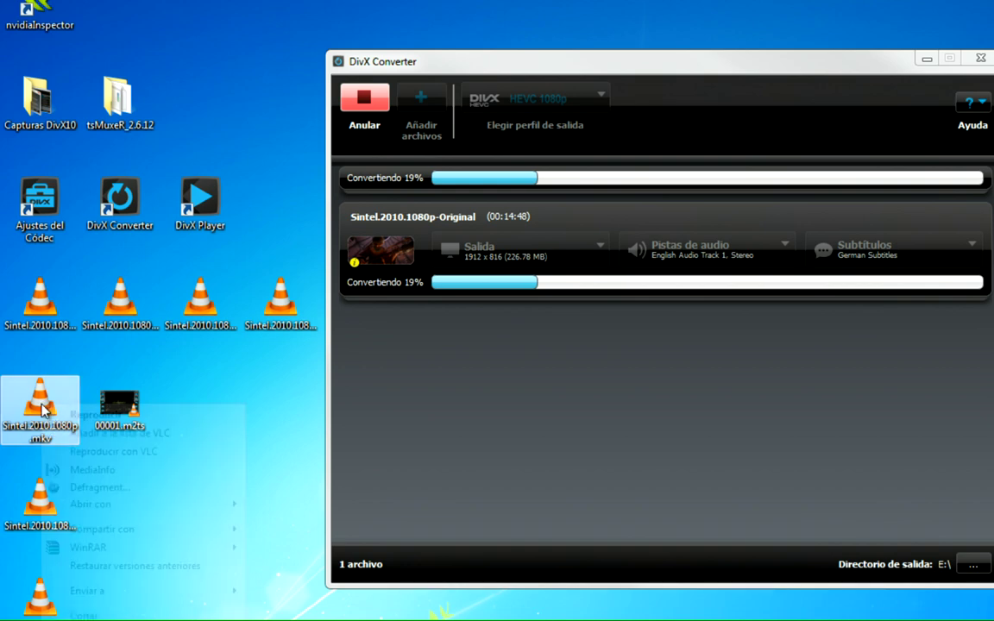
{"action": "key", "text": "r"}
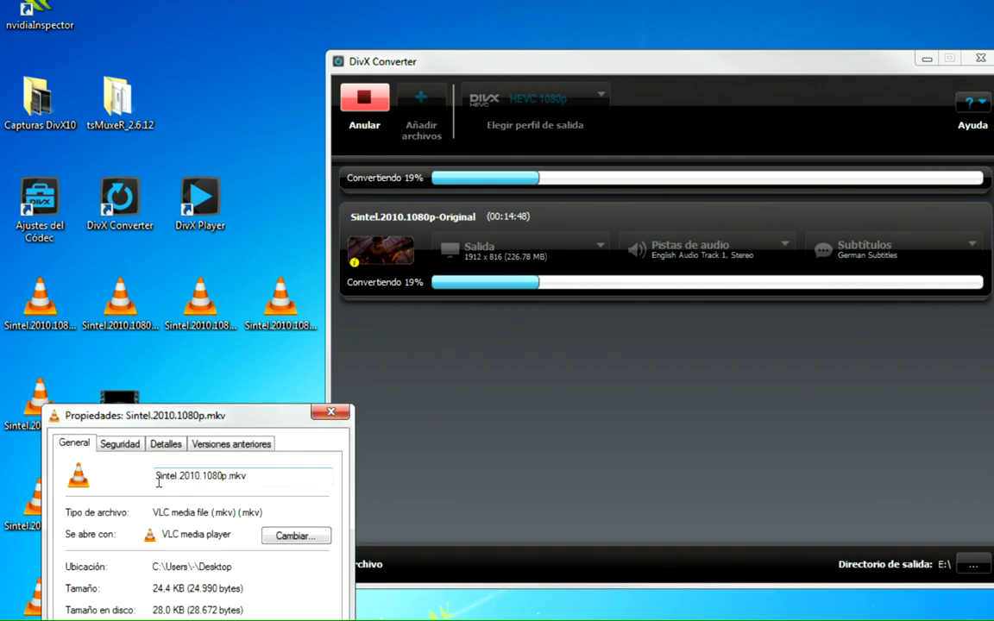
{"action": "left_click_drag", "start_coordinate": [151, 413], "coordinate": [253, 156]}
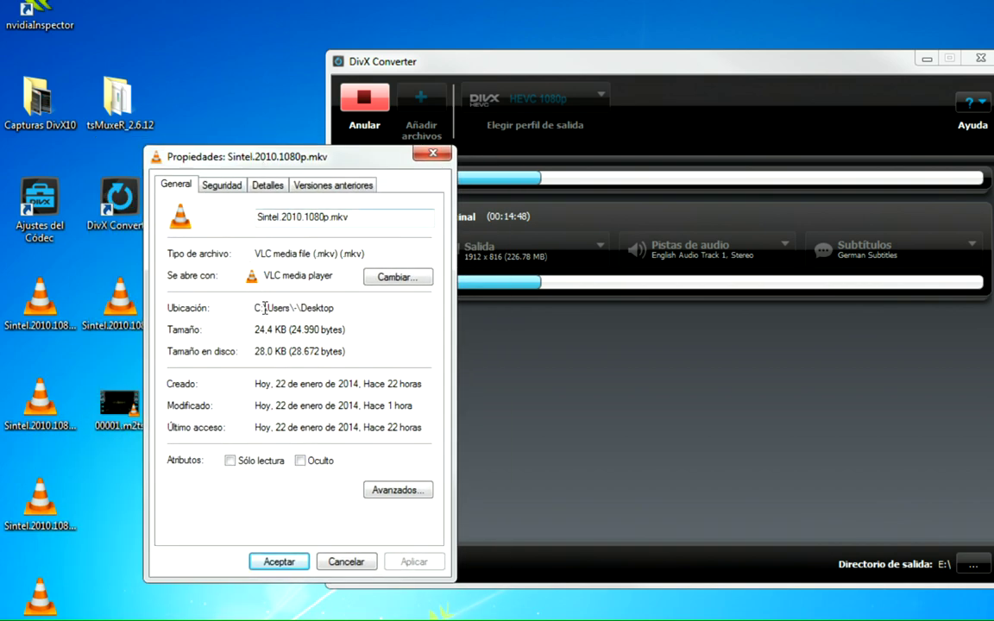
{"action": "left_click", "coordinate": [37, 397]}
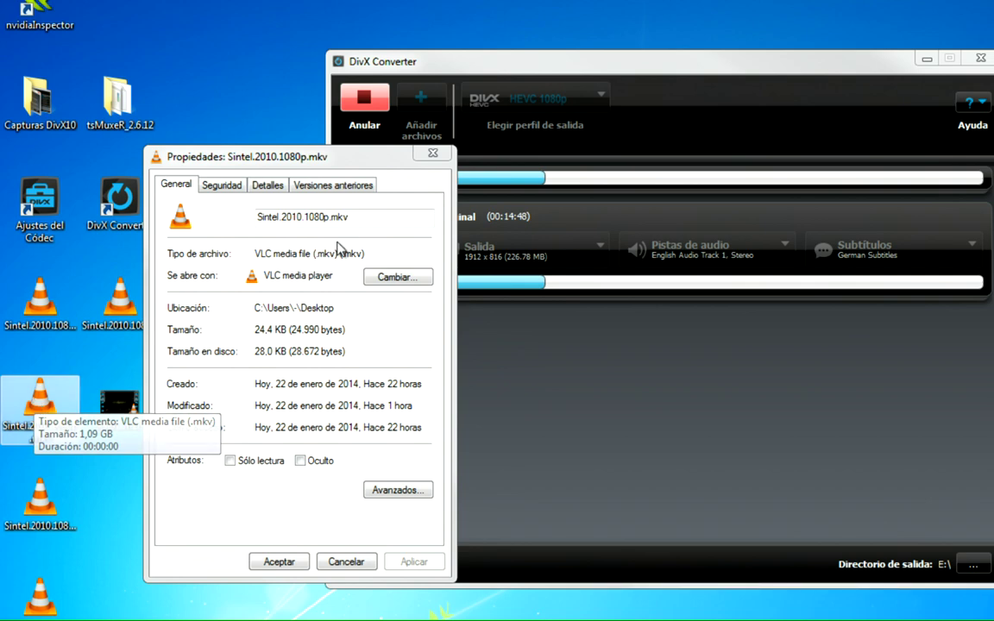
{"action": "left_click", "coordinate": [294, 332]}
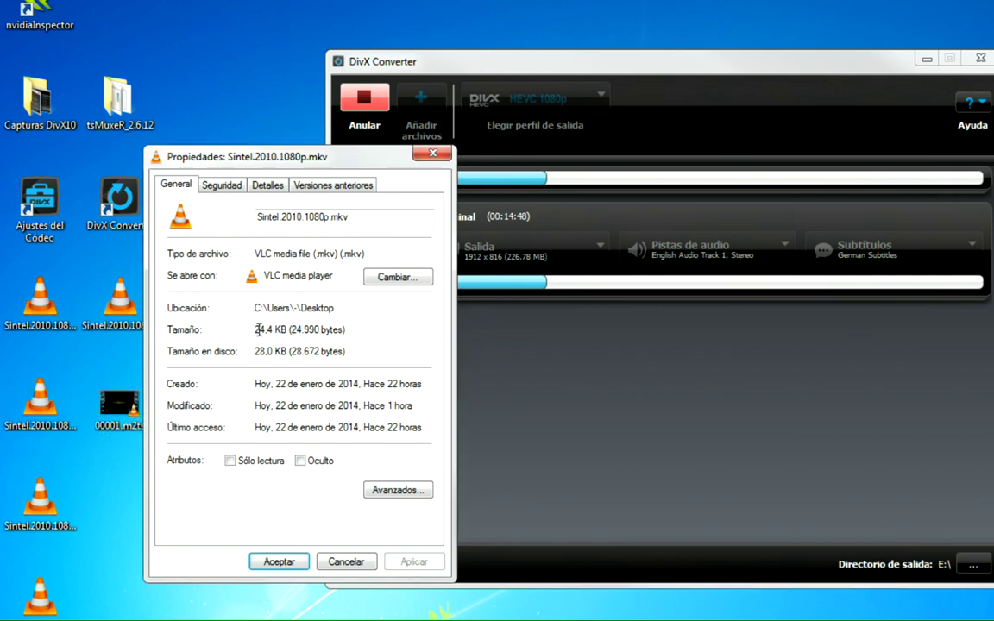
{"action": "left_click", "coordinate": [50, 432]}
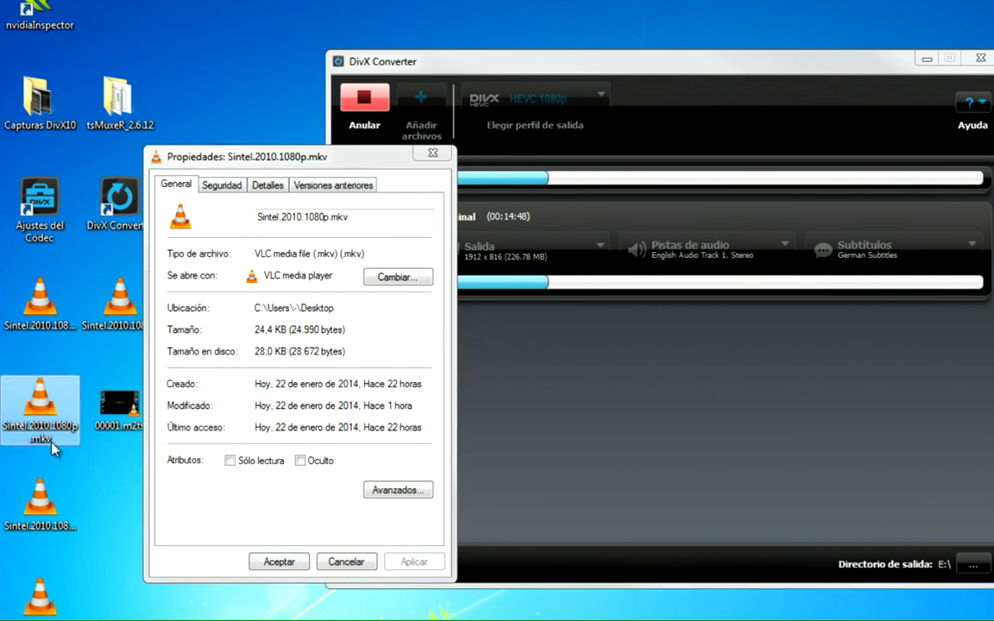
{"action": "mouse_move", "coordinate": [52, 442]}
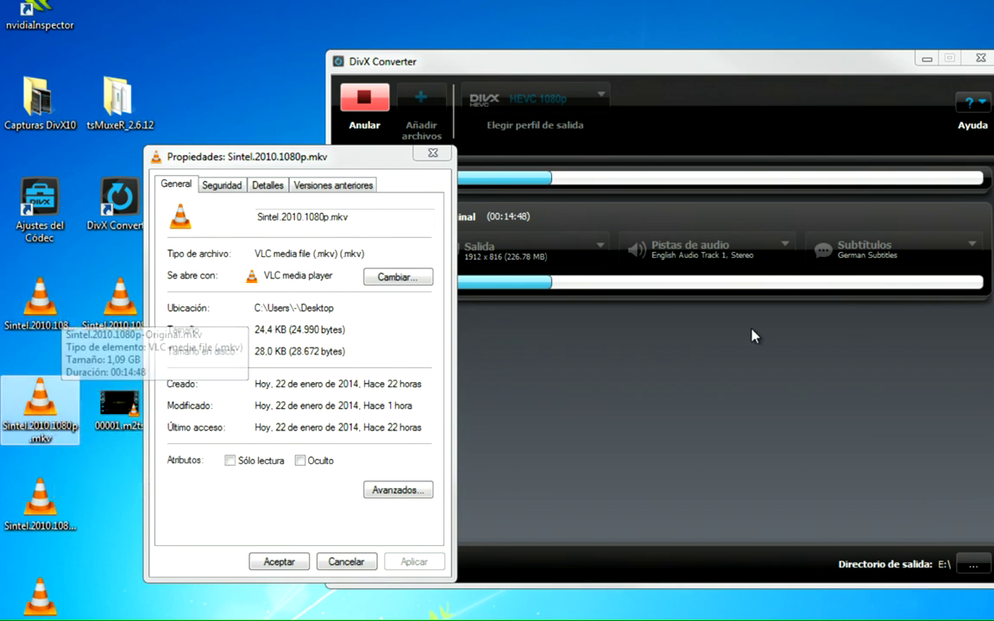
{"action": "left_click", "coordinate": [429, 159]}
- Check the file size of Sintel.2010.1080p-Original.mkv in its properties, and close them
{"action": "left_click", "coordinate": [36, 306]}
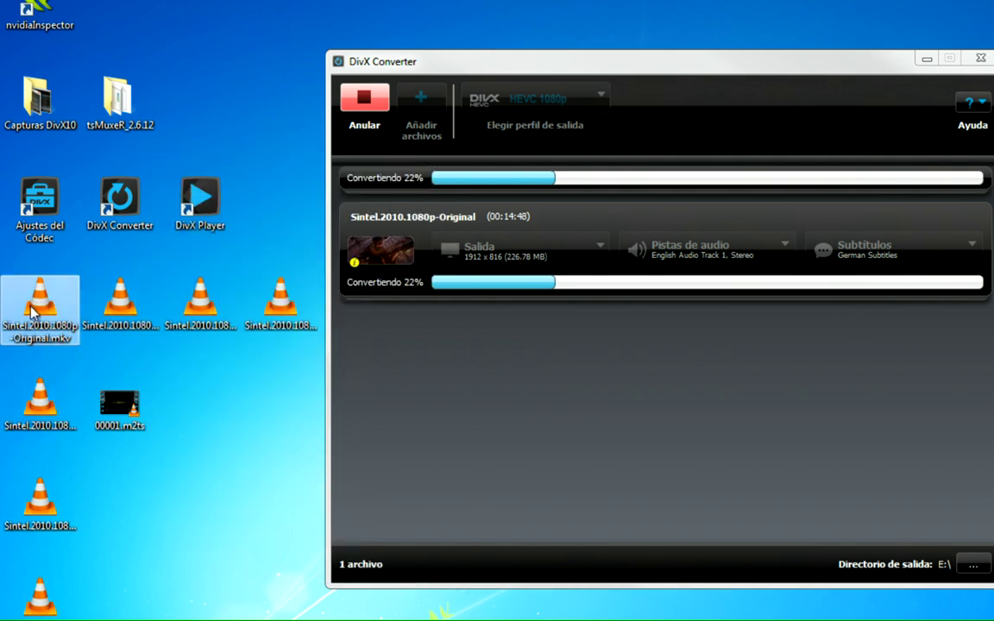
{"action": "right_click", "coordinate": [33, 308]}
{"action": "left_click", "coordinate": [51, 617]}
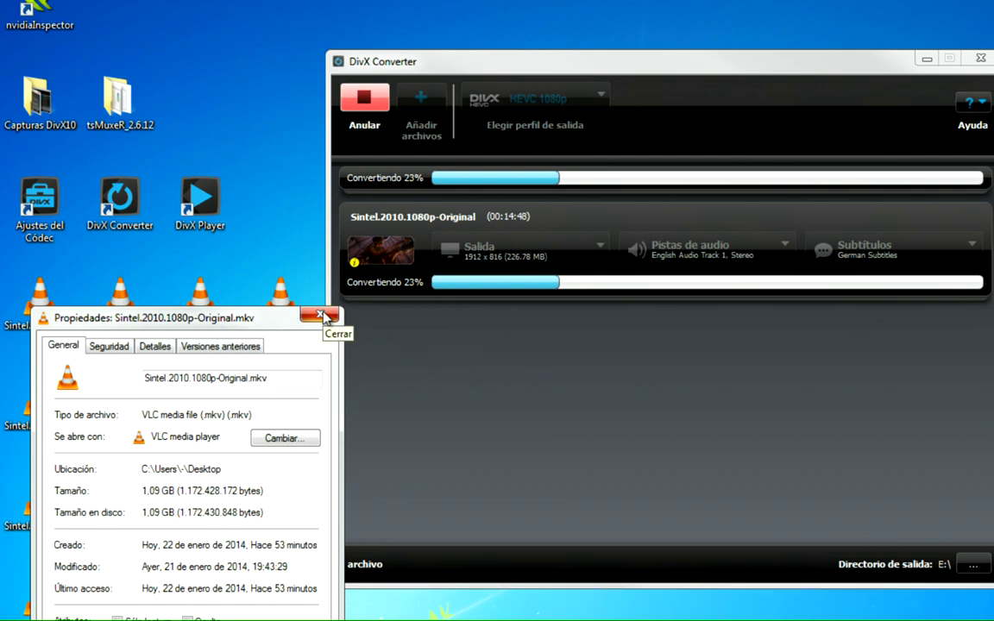
{"action": "left_click", "coordinate": [324, 316]}
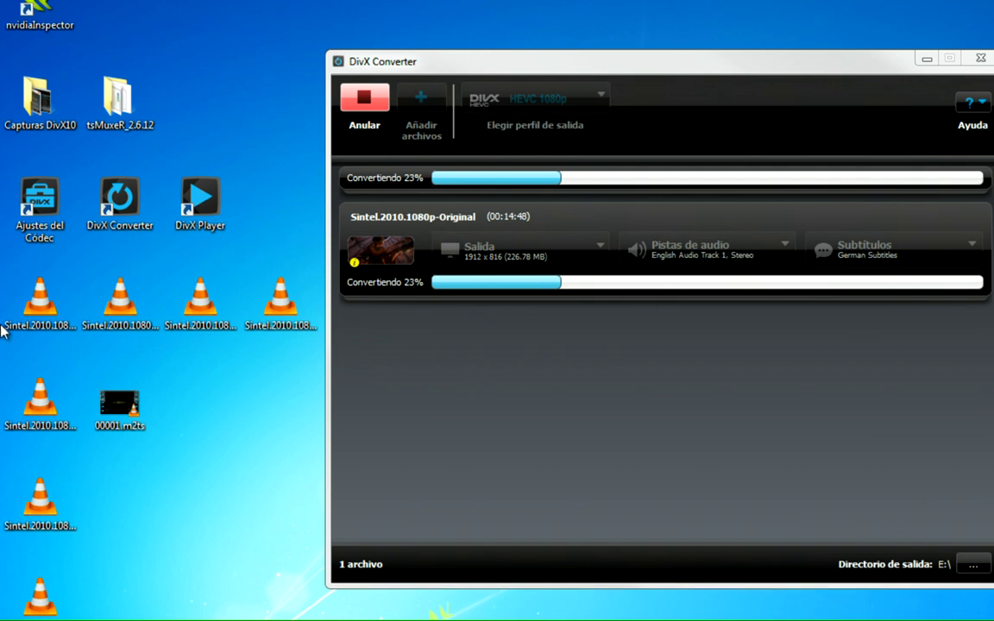
- Permanently delete the newly muxed M2TS file together with Sintel.2010.1080p-Original(1).mkv from the desktop, skipping the file in use
{"action": "left_click", "coordinate": [40, 500]}
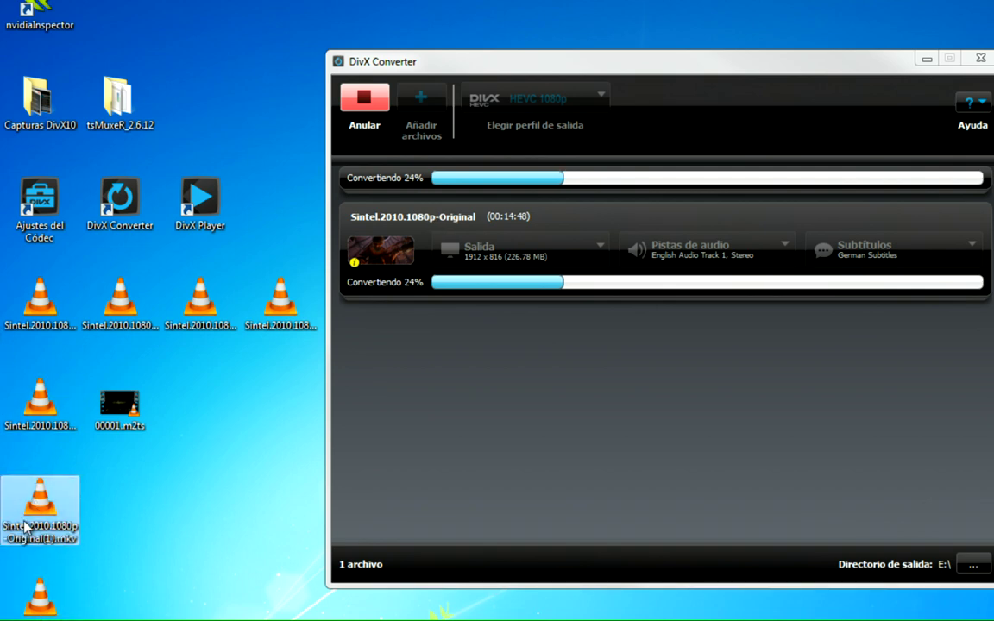
{"action": "left_click_drag", "start_coordinate": [189, 501], "coordinate": [52, 552]}
{"action": "right_click", "coordinate": [30, 606]}
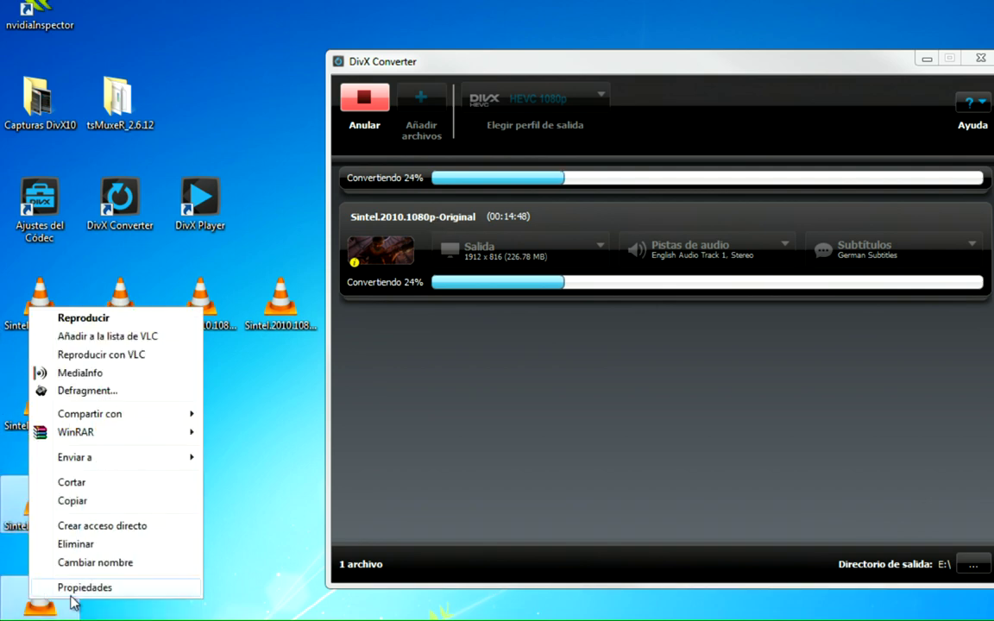
{"action": "left_click", "coordinate": [127, 545]}
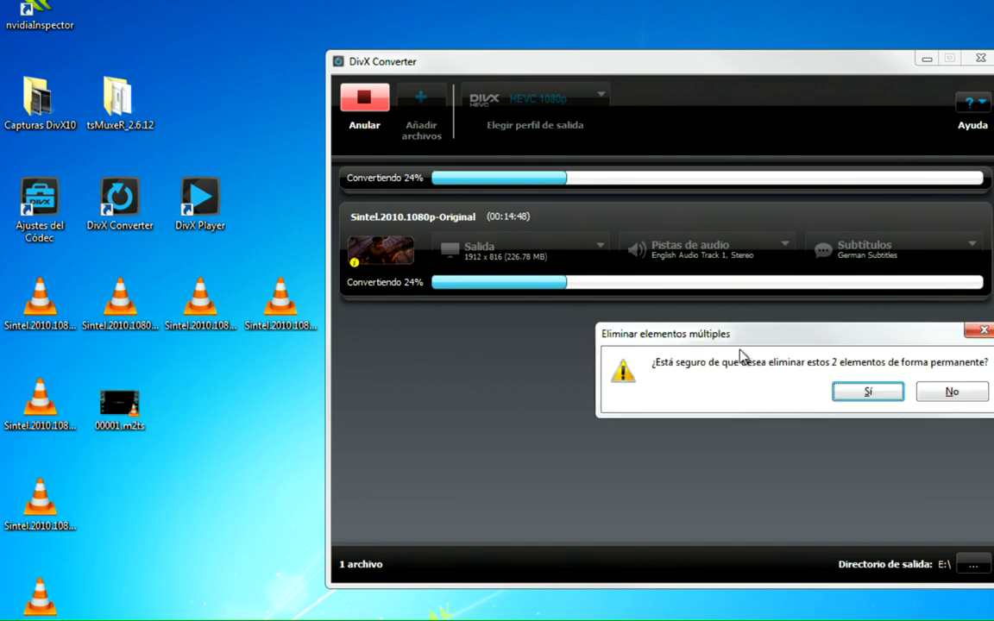
{"action": "left_click", "coordinate": [828, 394]}
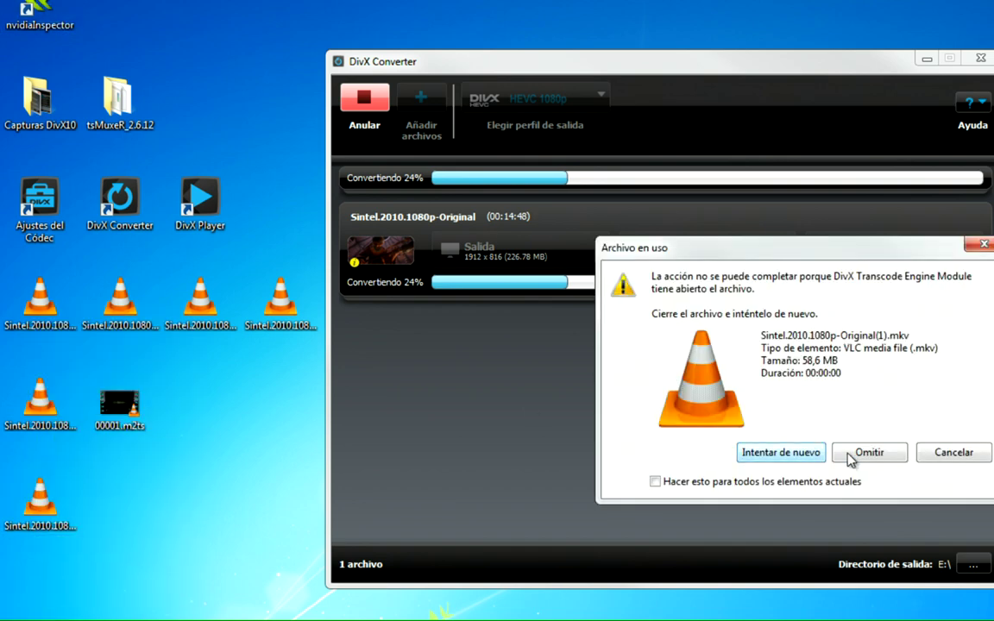
{"action": "left_click", "coordinate": [863, 455]}
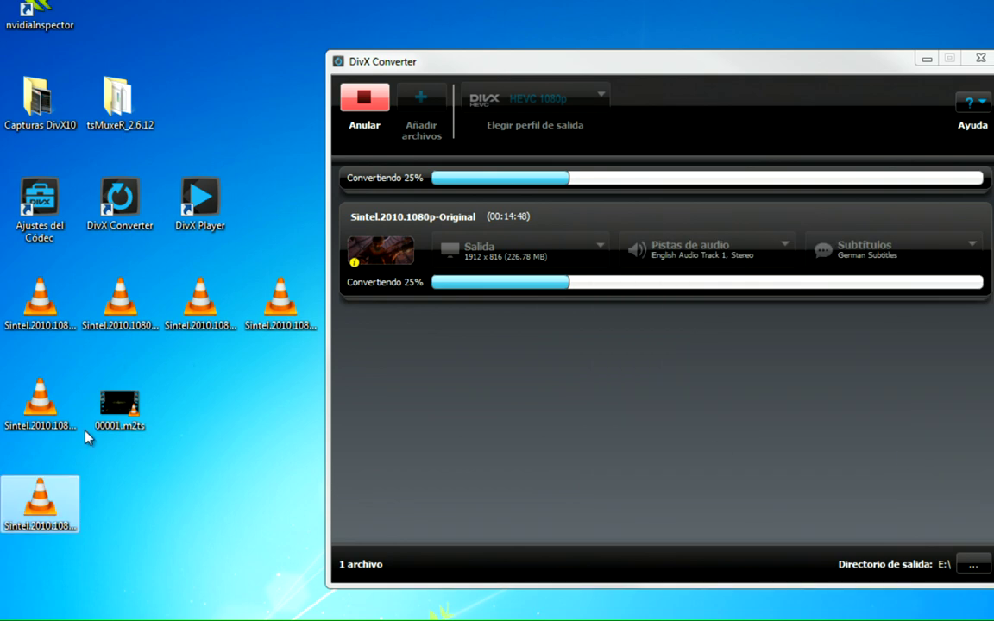
- Try again to permanently delete Sintel.2010.1080p-Original(1).mkv from the desktop
{"action": "left_click", "coordinate": [38, 408]}
{"action": "right_click", "coordinate": [39, 507]}
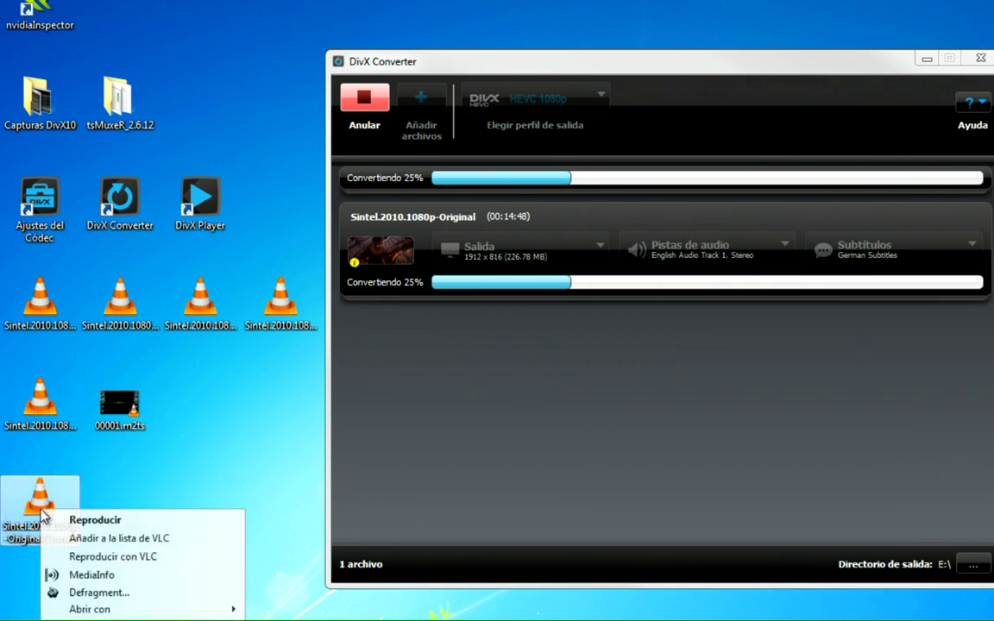
{"action": "key", "text": "Delete"}
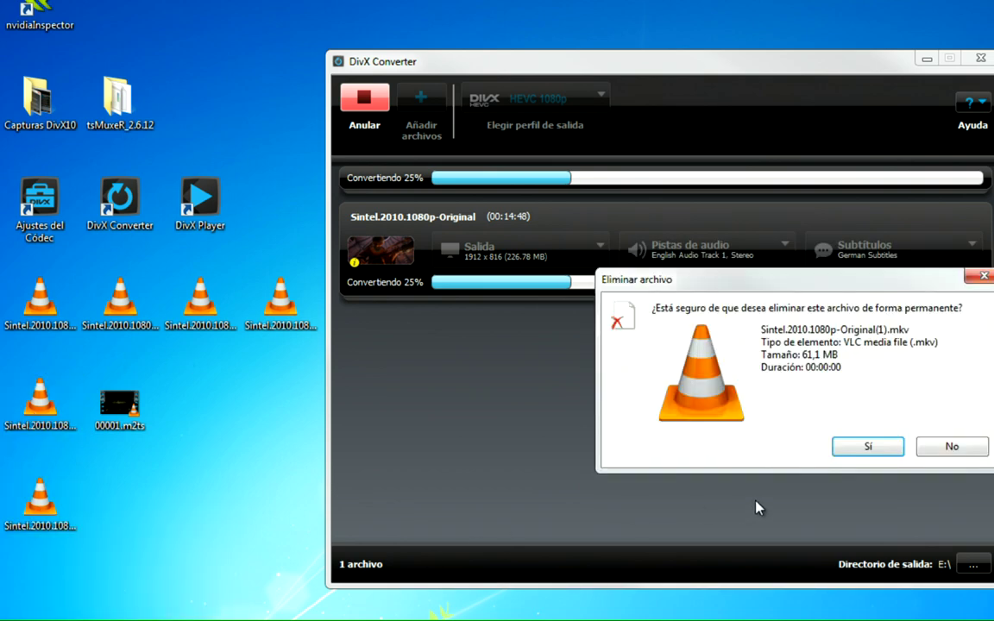
{"action": "left_click", "coordinate": [850, 443]}
{"action": "left_click", "coordinate": [958, 466]}
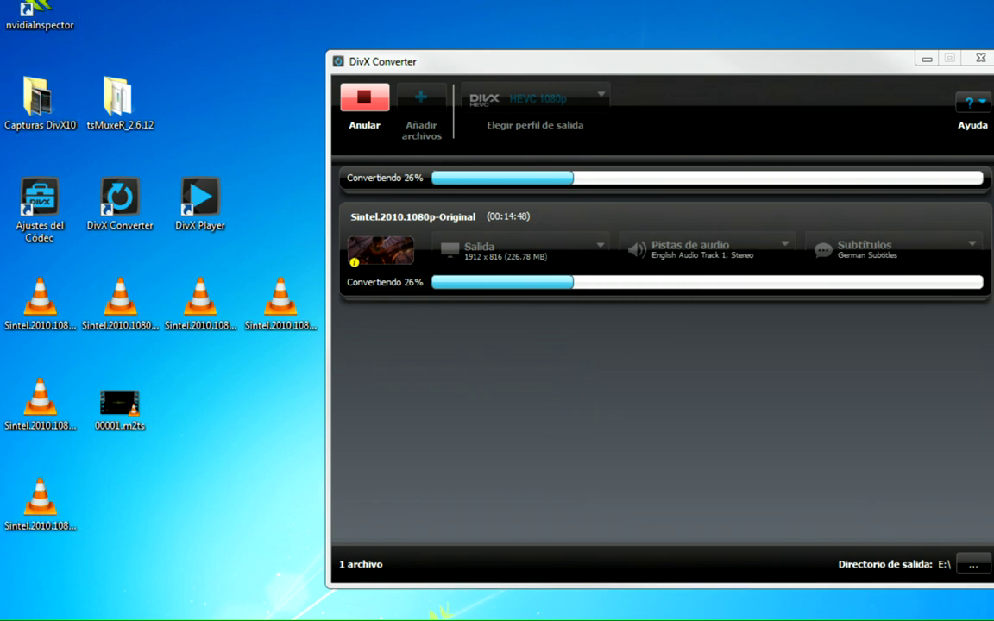
- Try to permanently delete Sintel.2010.1080p_HEVC-1900kbits.ts
{"action": "right_click", "coordinate": [47, 3]}
{"action": "left_click", "coordinate": [138, 170]}
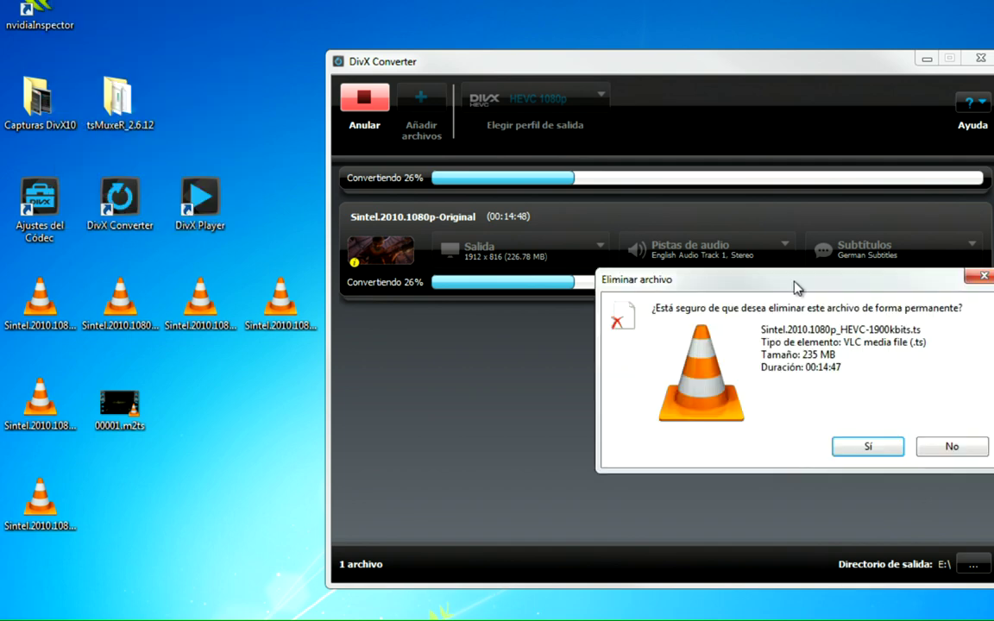
{"action": "left_click", "coordinate": [867, 446]}
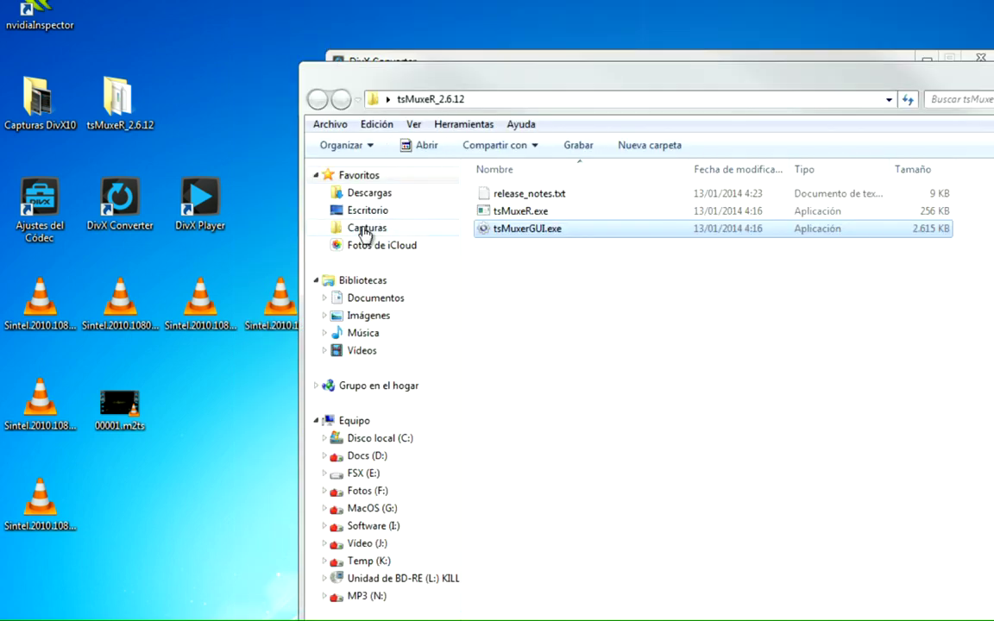
- Try to copy Sintel.2010.1080p.mkv from the Downloads folder to the desktop, and cancel at the name conflict
{"action": "left_click", "coordinate": [371, 196]}
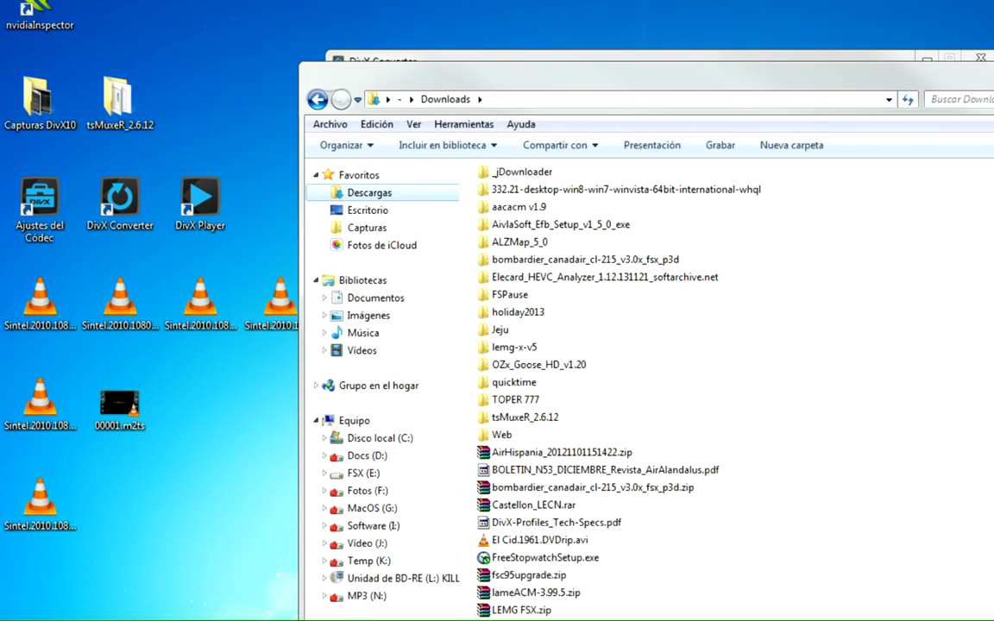
{"action": "left_click_drag", "start_coordinate": [259, 487], "coordinate": [156, 440]}
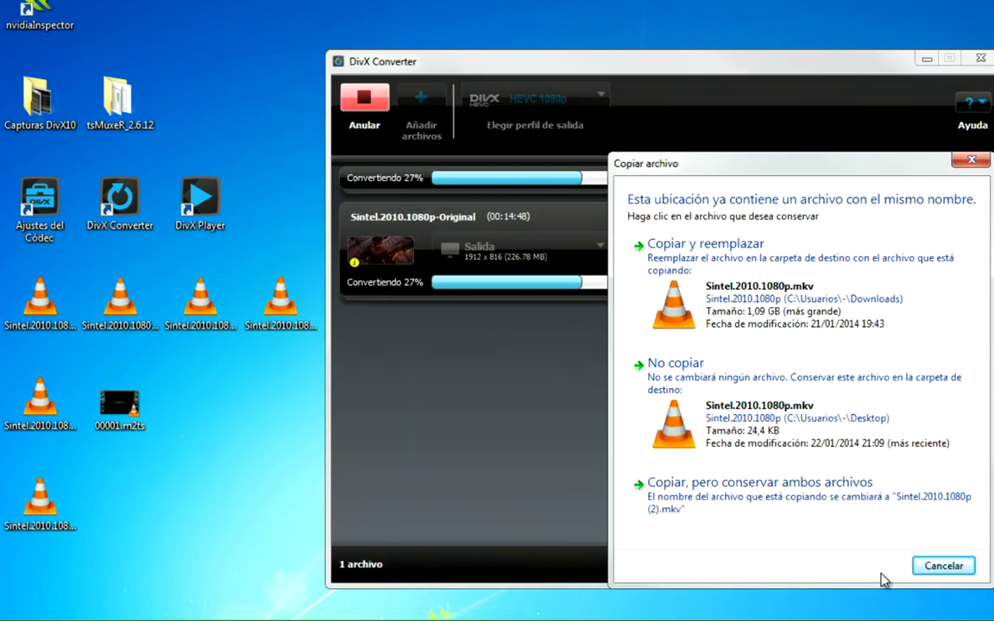
{"action": "left_click", "coordinate": [940, 566]}
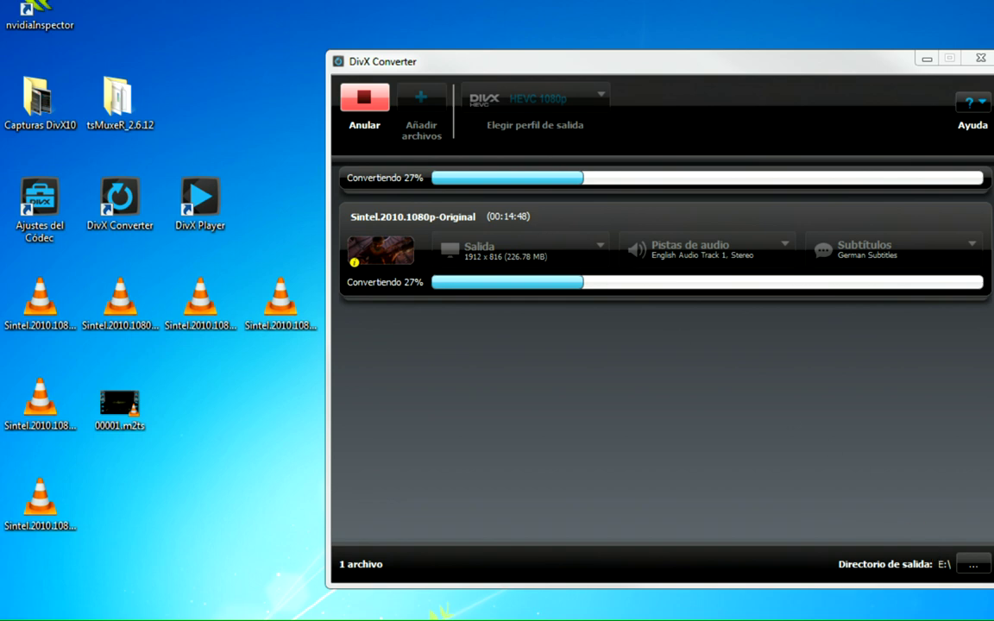
- Relaunch tsMuxerGUI.exe from the tsMuxeR_2.6.12 folder and load Sintel.2010.1080p.mkv from Downloads as the input file
{"action": "double_click", "coordinate": [119, 99]}
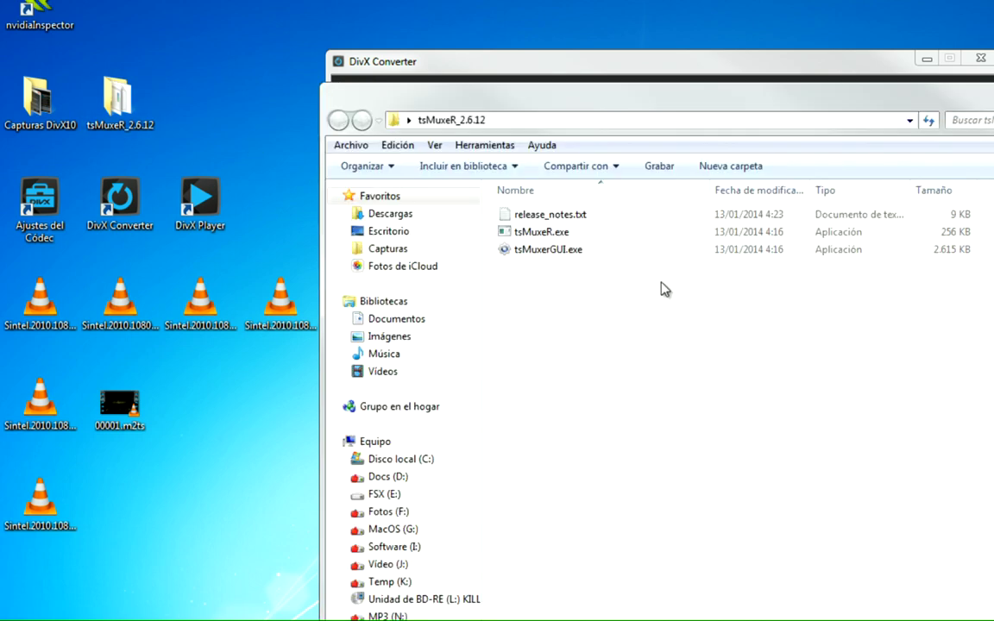
{"action": "double_click", "coordinate": [532, 257]}
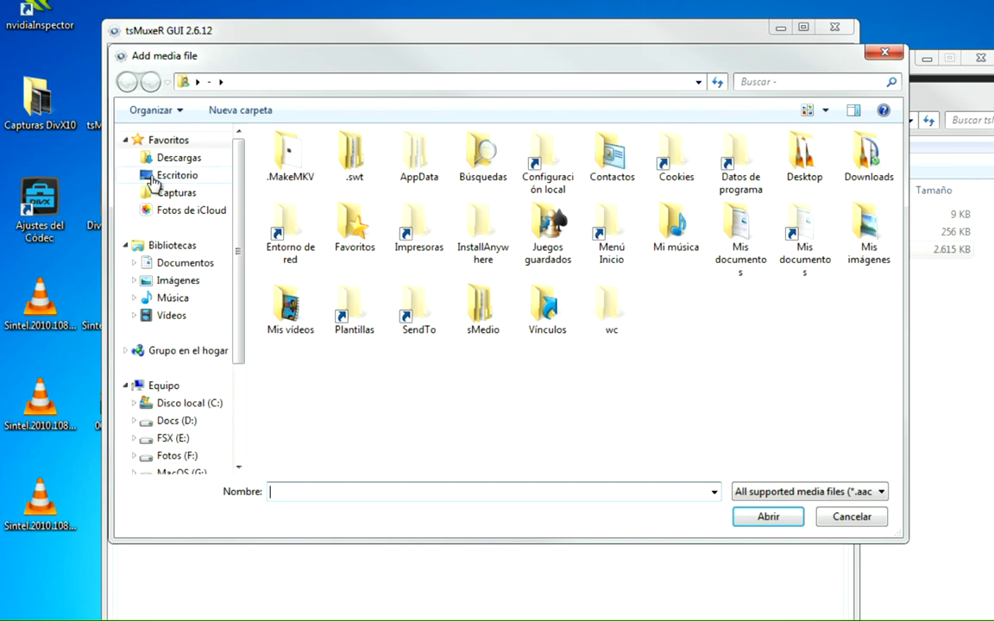
{"action": "left_click", "coordinate": [176, 158]}
{"action": "left_click", "coordinate": [481, 422]}
{"action": "double_click", "coordinate": [481, 422]}
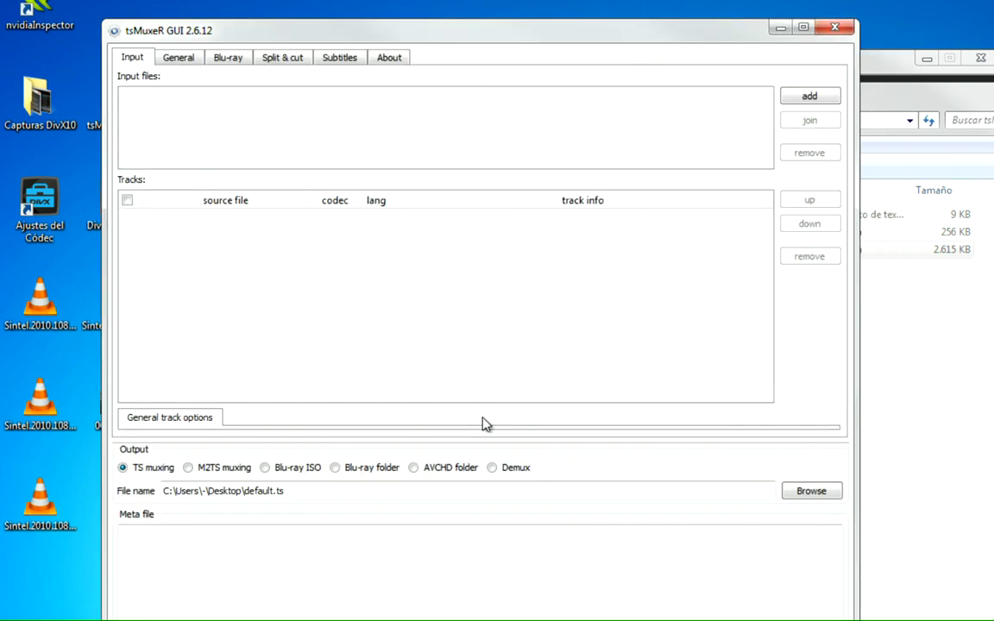
{"action": "left_click_drag", "start_coordinate": [392, 44], "coordinate": [418, 12]}
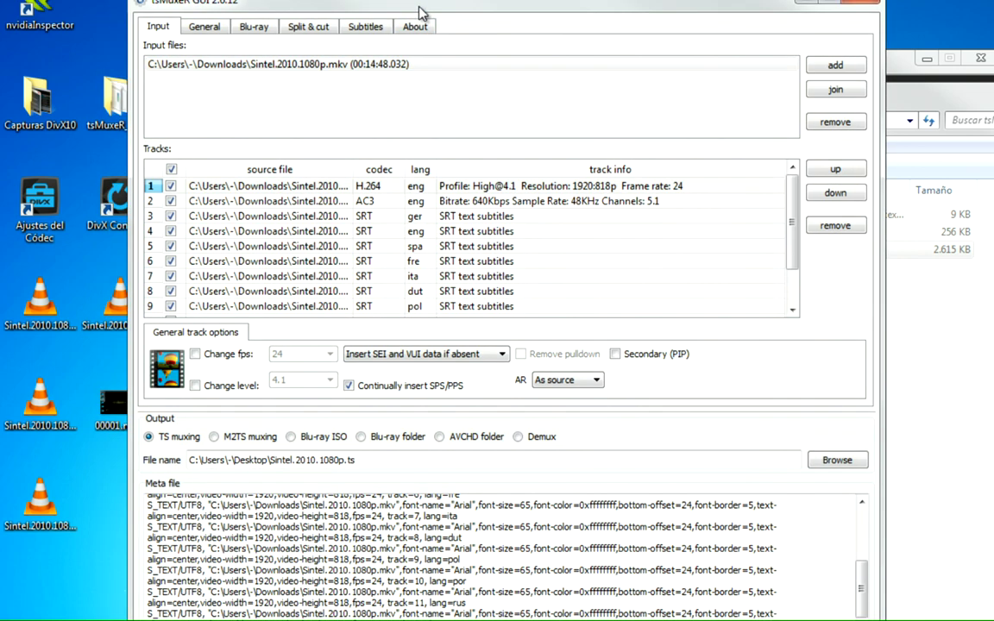
- Remux Sintel.2010.1080p.mkv with all tracks using M2TS muxing, and close tsMuxeR once muxing finishes
{"action": "left_click", "coordinate": [266, 217]}
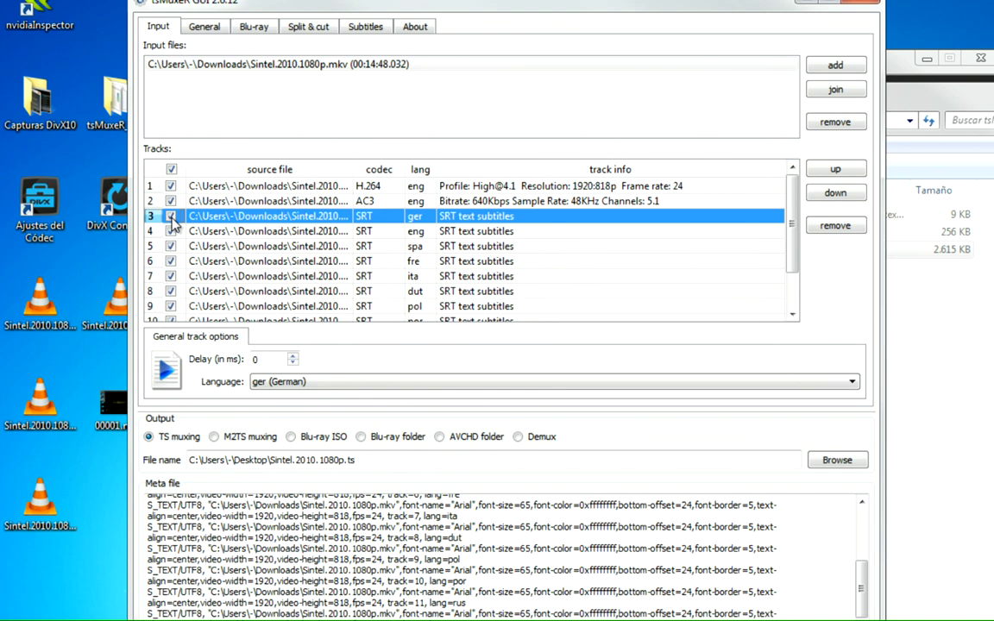
{"action": "left_click", "coordinate": [227, 437]}
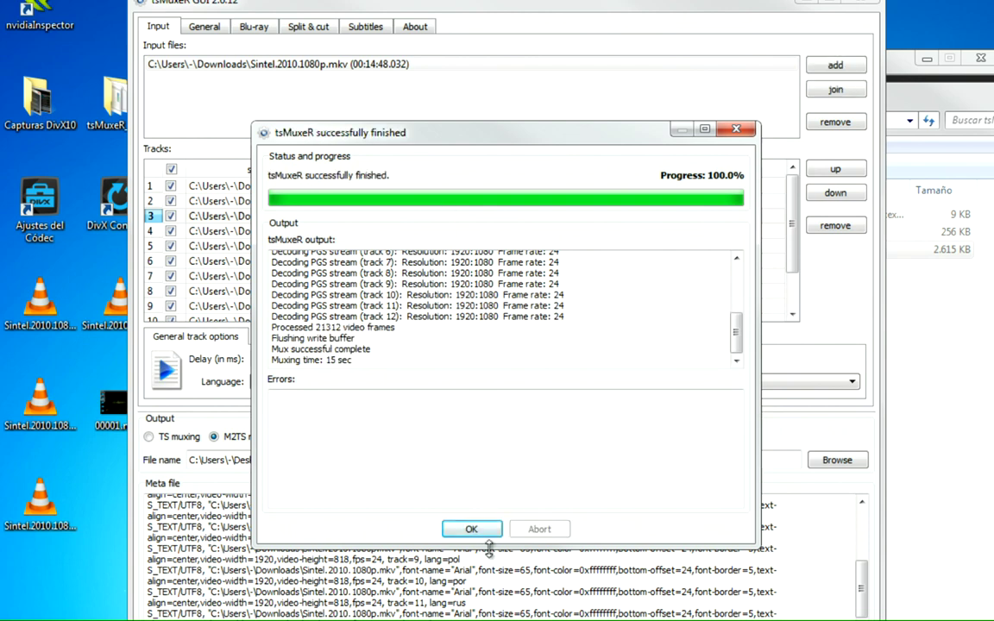
{"action": "left_click", "coordinate": [470, 529]}
{"action": "left_click", "coordinate": [860, 2]}
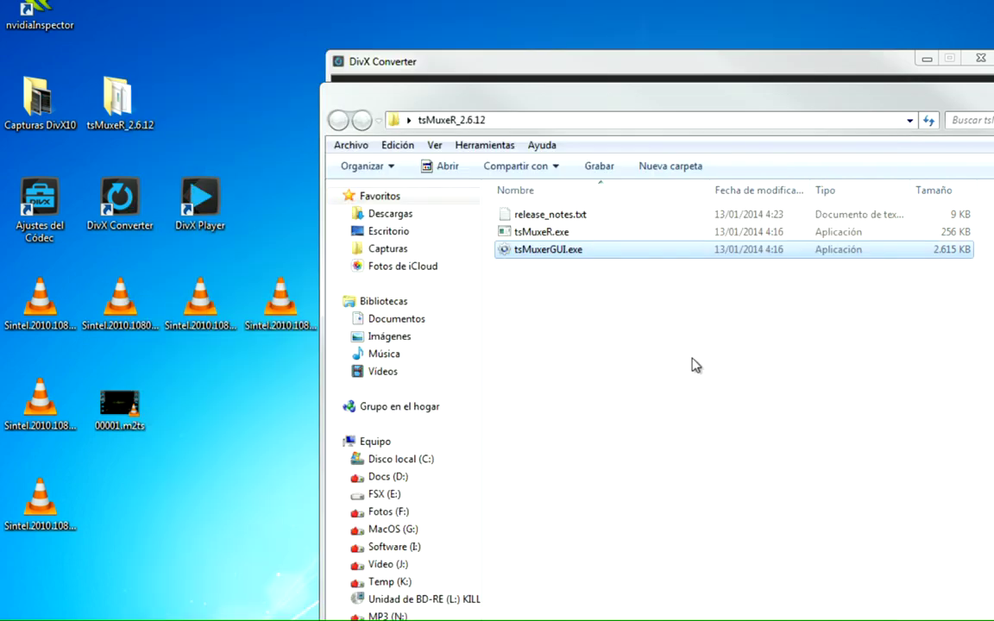
- Check the Downloads folder, and place the Sintel.2010.1080p.m2ts icon beside 00001.m2ts on the desktop
{"action": "left_click", "coordinate": [390, 214]}
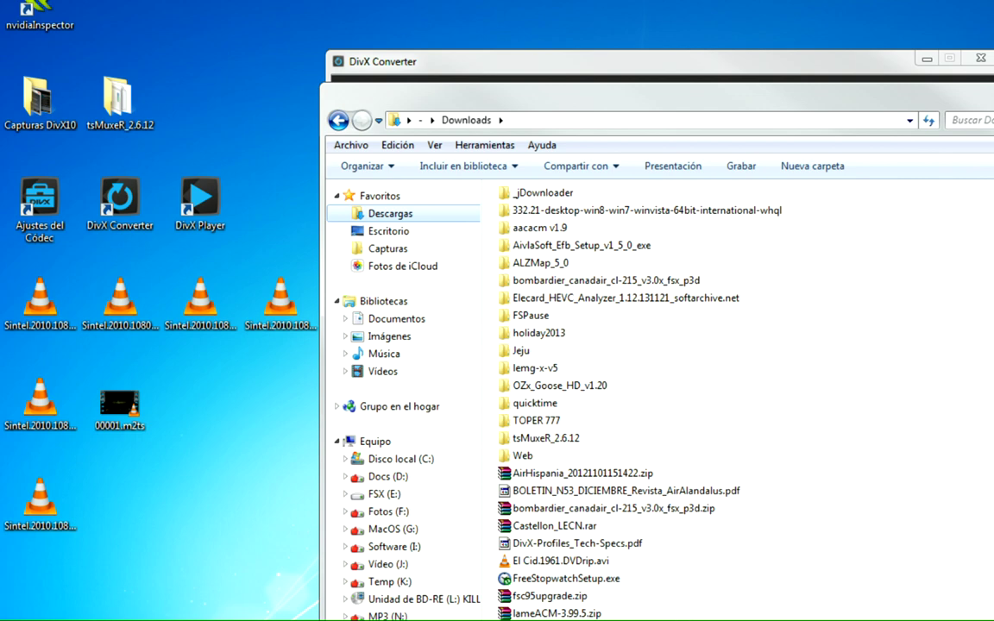
{"action": "right_click", "coordinate": [816, 524]}
{"action": "left_click", "coordinate": [781, 523]}
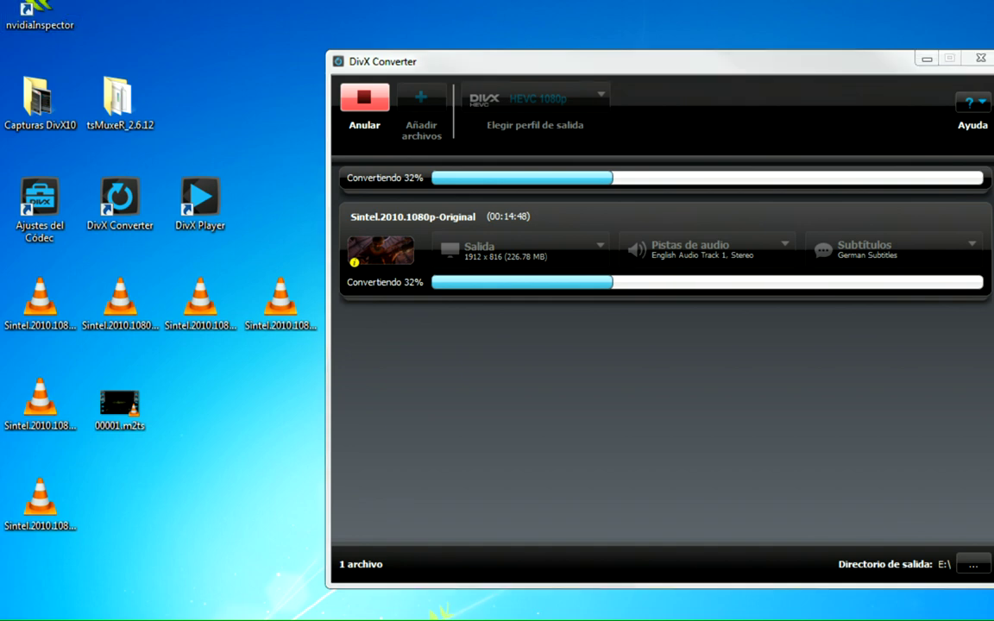
{"action": "left_click_drag", "start_coordinate": [313, 307], "coordinate": [192, 429]}
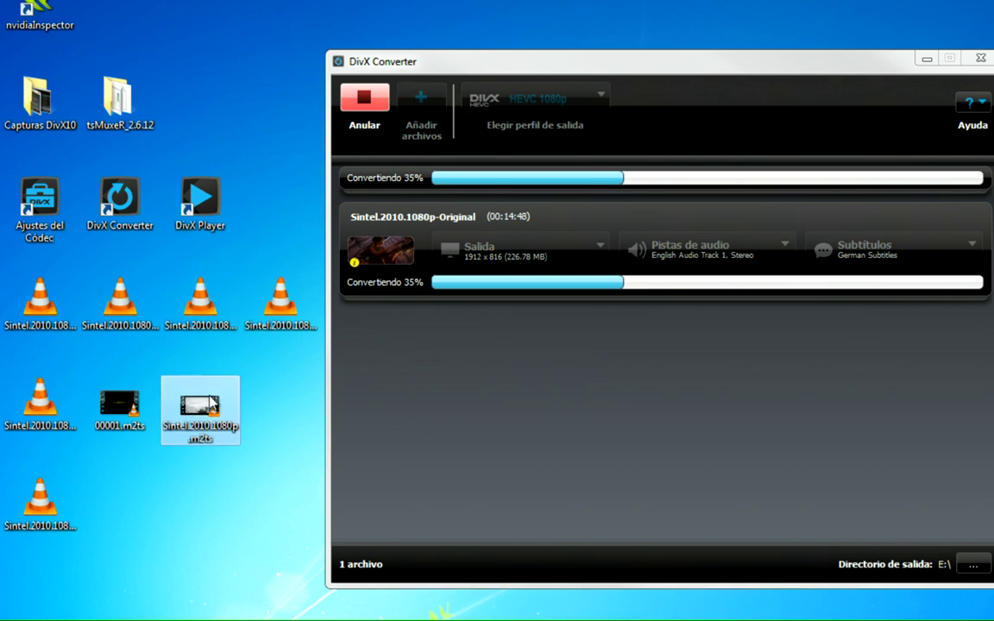
- Replace the running Sintel.2010.1080p-Original conversion job in DivX Converter with Sintel.2010.1080p.m2ts from the desktop
{"action": "left_click_drag", "start_coordinate": [211, 406], "coordinate": [569, 294]}
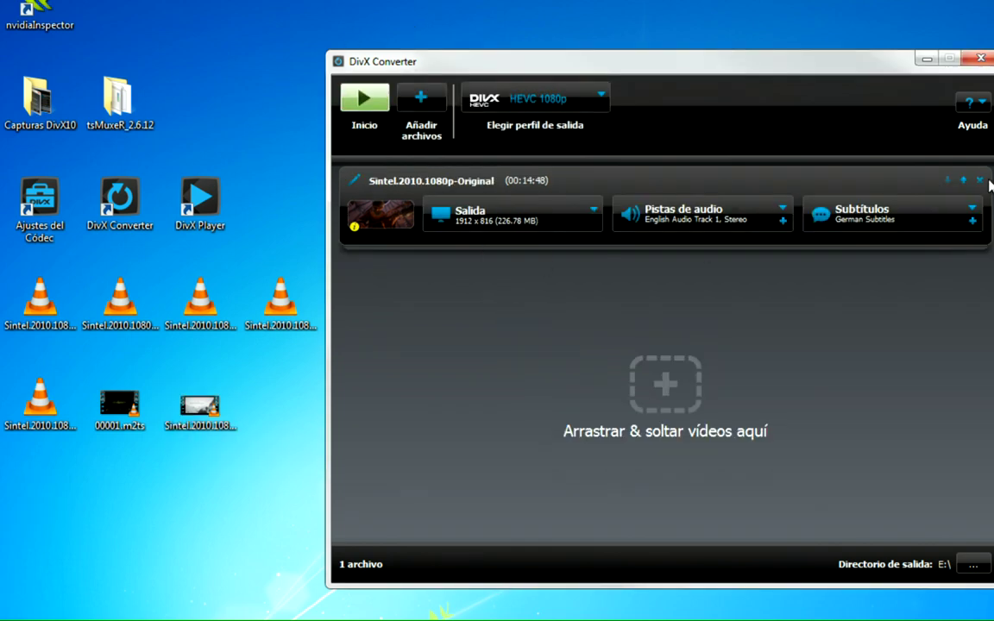
{"action": "left_click", "coordinate": [984, 181]}
{"action": "left_click", "coordinate": [206, 414]}
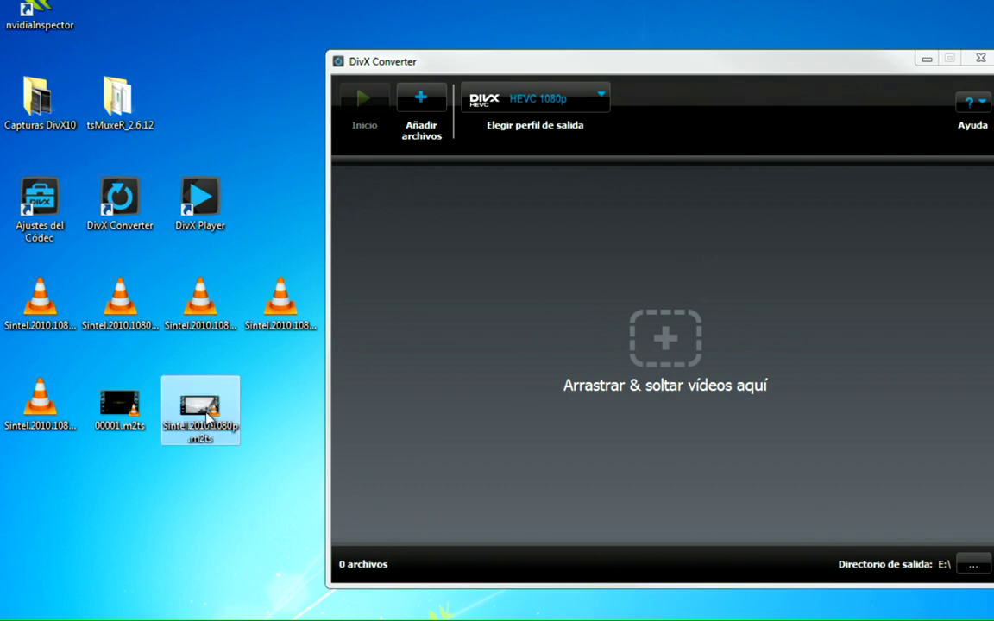
{"action": "left_click_drag", "start_coordinate": [205, 414], "coordinate": [509, 373]}
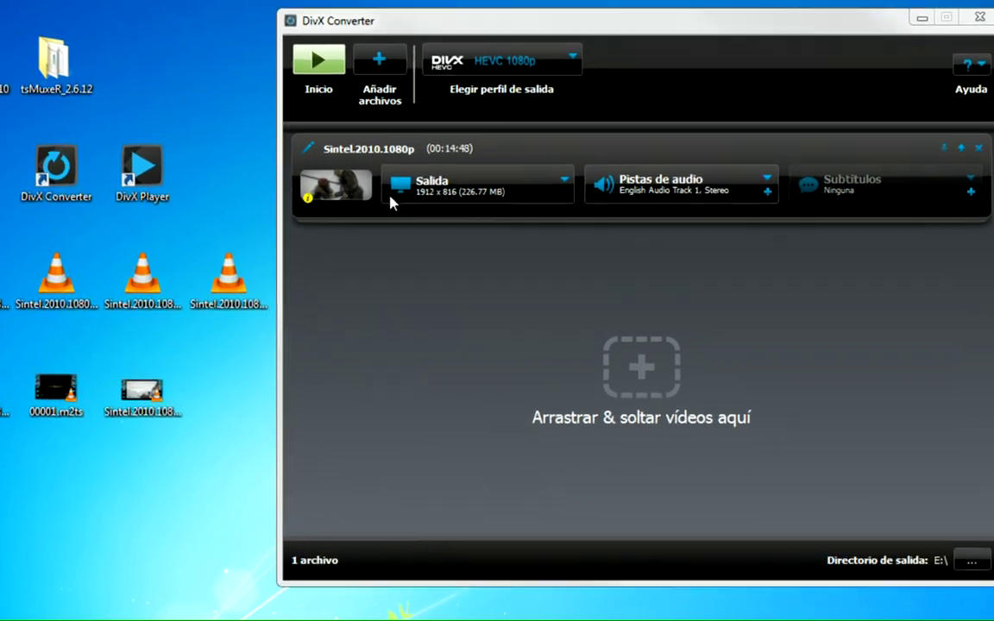
- Review the encoding modes in the output settings of Sintel.2010.1080p, keeping Más rápido selected
{"action": "left_click", "coordinate": [506, 213]}
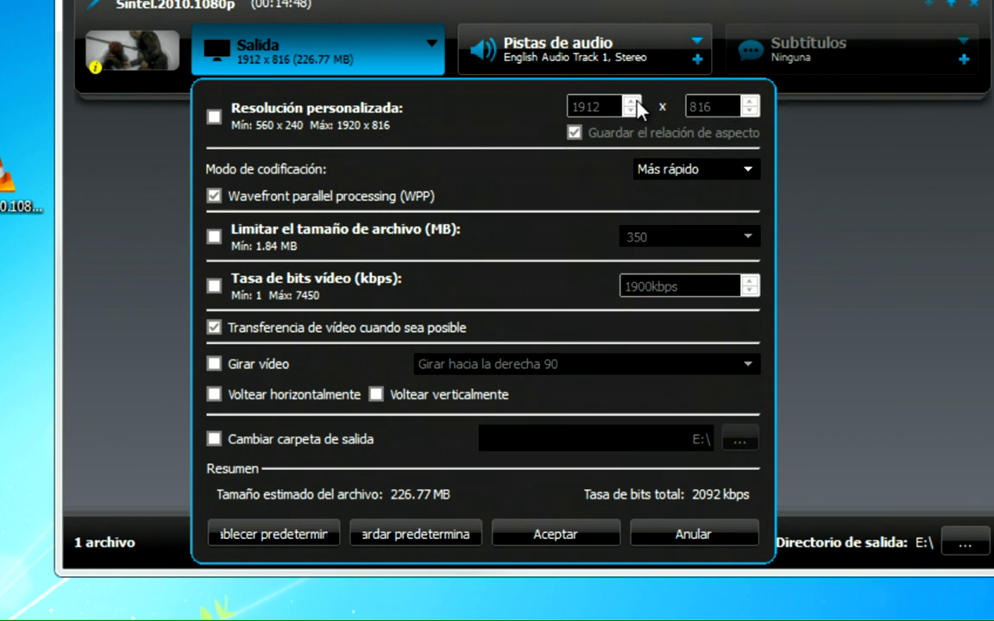
{"action": "left_click", "coordinate": [689, 170]}
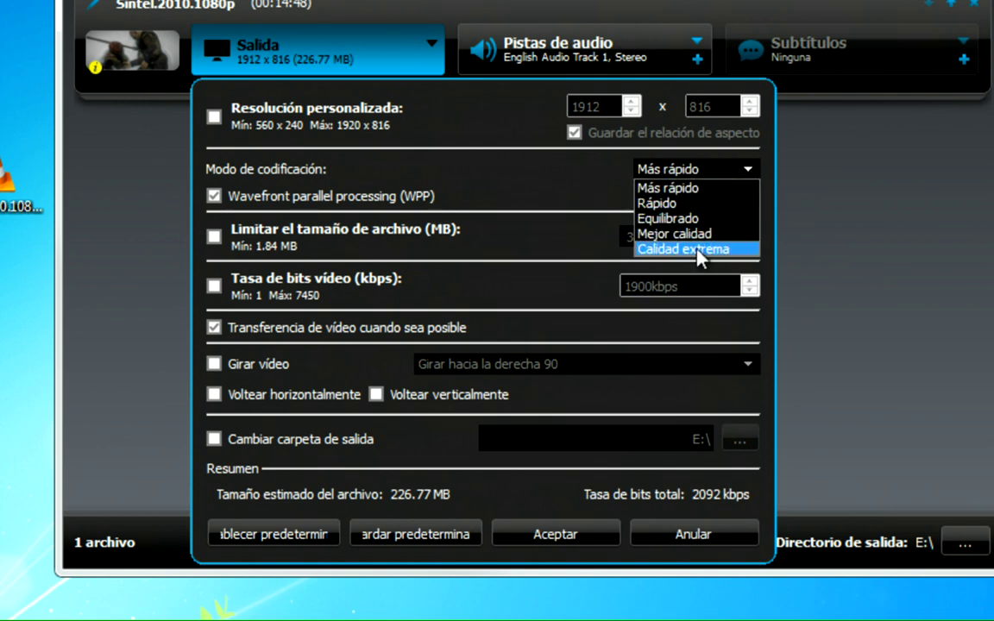
{"action": "left_click", "coordinate": [698, 190]}
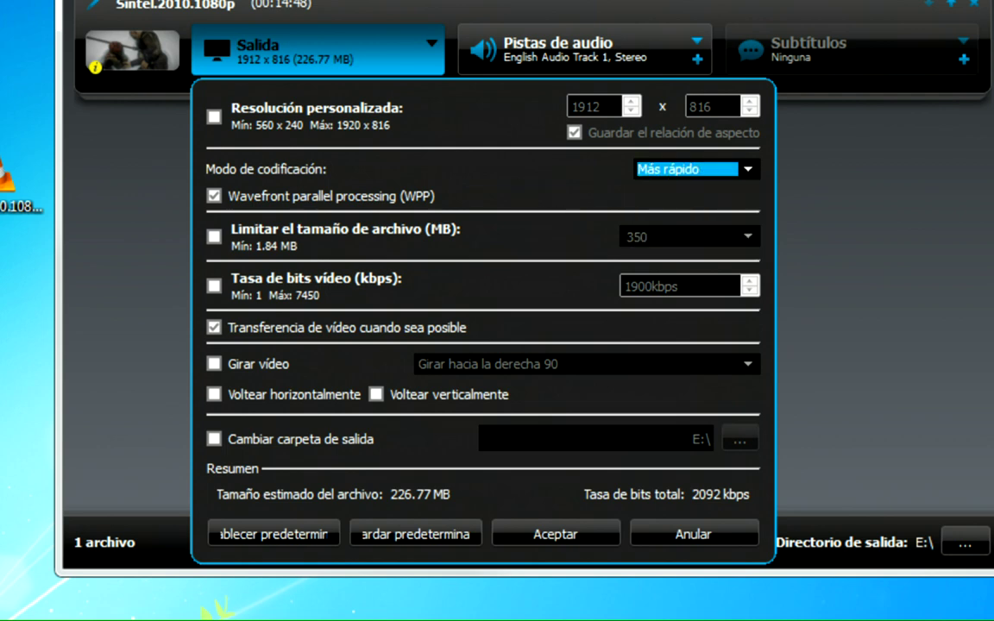
- Switch to the text editor notes and compare the HEVC 1080p encoding times for Más rápido and Calidad Extrema
{"action": "left_click", "coordinate": [814, 1]}
{"action": "key", "text": "super+Right"}
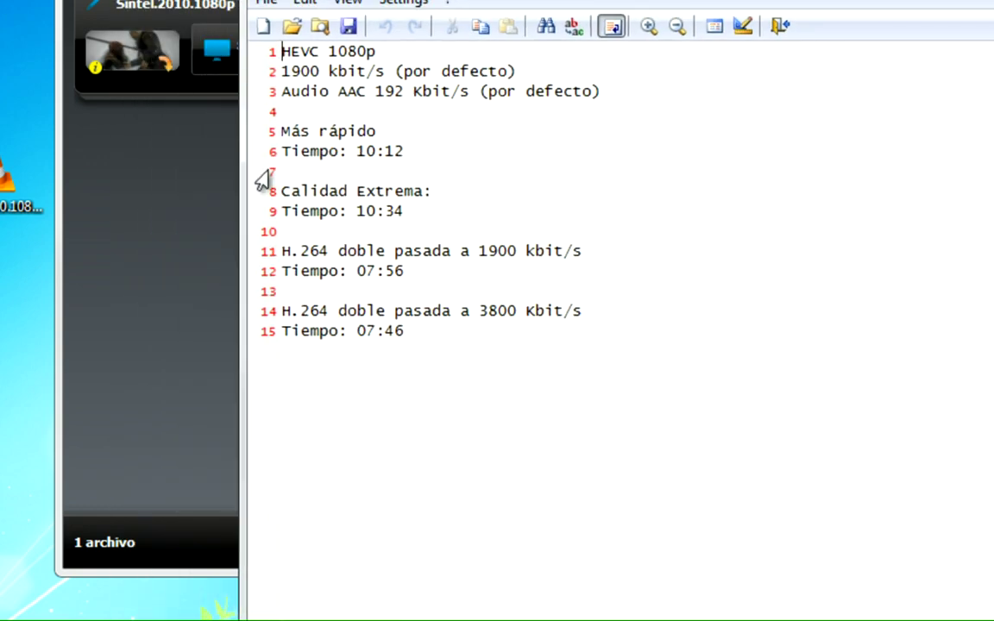
{"action": "left_click_drag", "start_coordinate": [404, 151], "coordinate": [248, 155]}
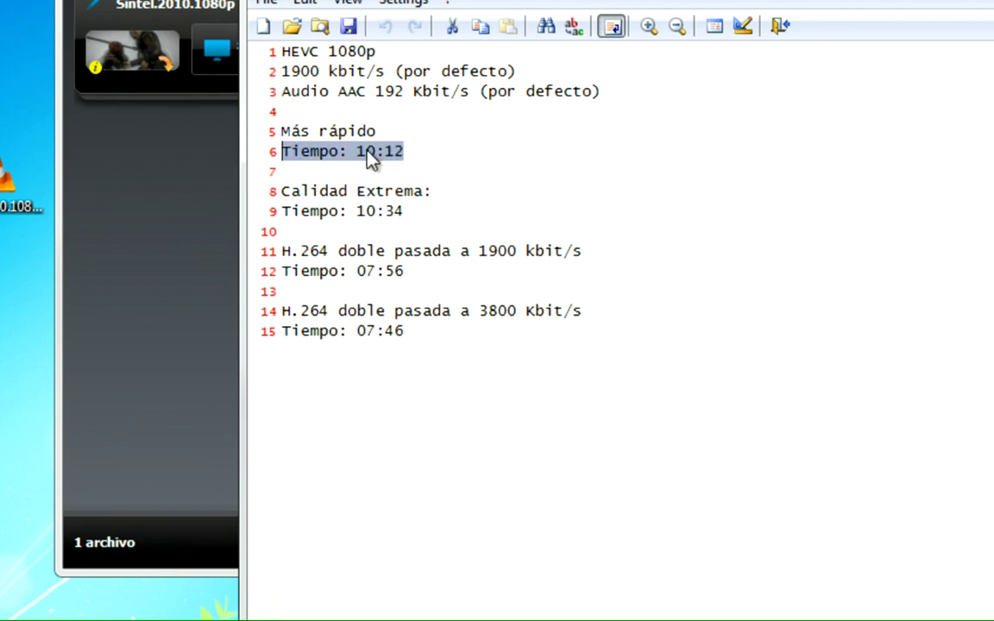
{"action": "left_click_drag", "start_coordinate": [404, 211], "coordinate": [258, 191]}
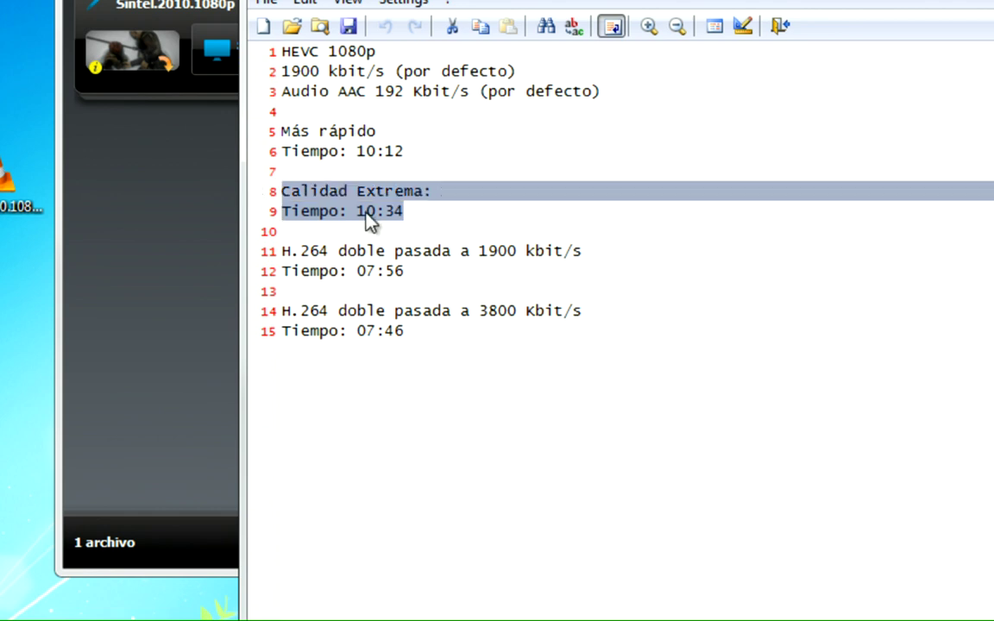
{"action": "left_click", "coordinate": [413, 210]}
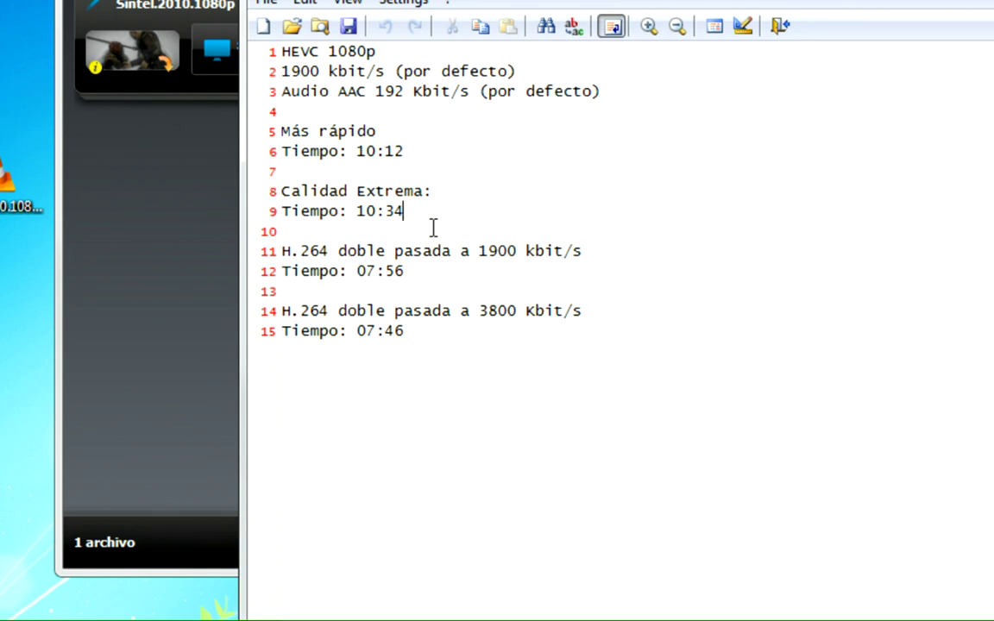
- Examine the H.264 two-pass encoding times at 1900 and 3800 kbit/s in the notes, comparing them with the HEVC times
{"action": "left_click_drag", "start_coordinate": [281, 250], "coordinate": [328, 250]}
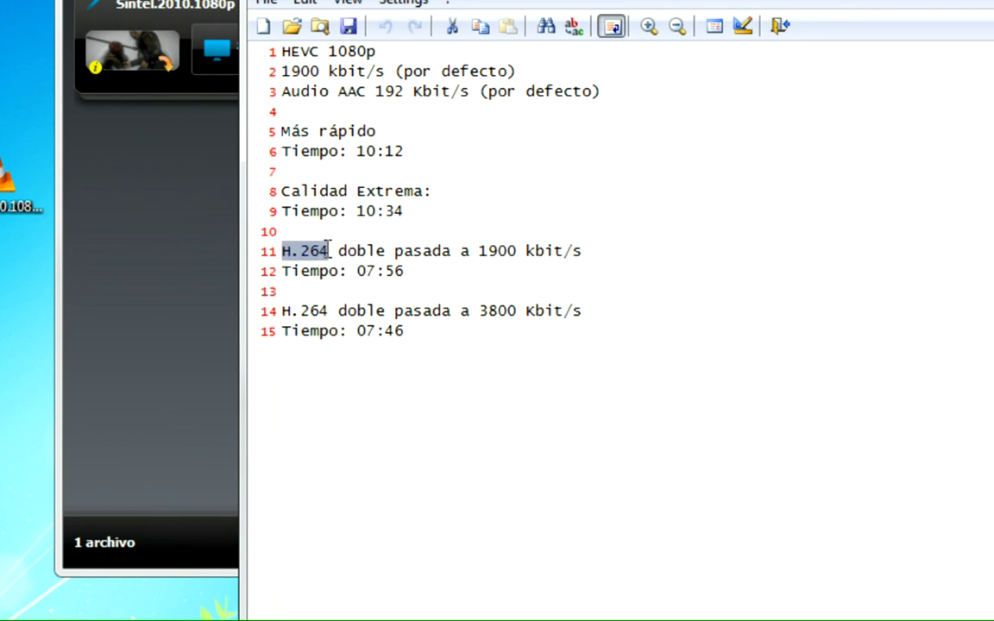
{"action": "left_click_drag", "start_coordinate": [478, 250], "coordinate": [608, 250]}
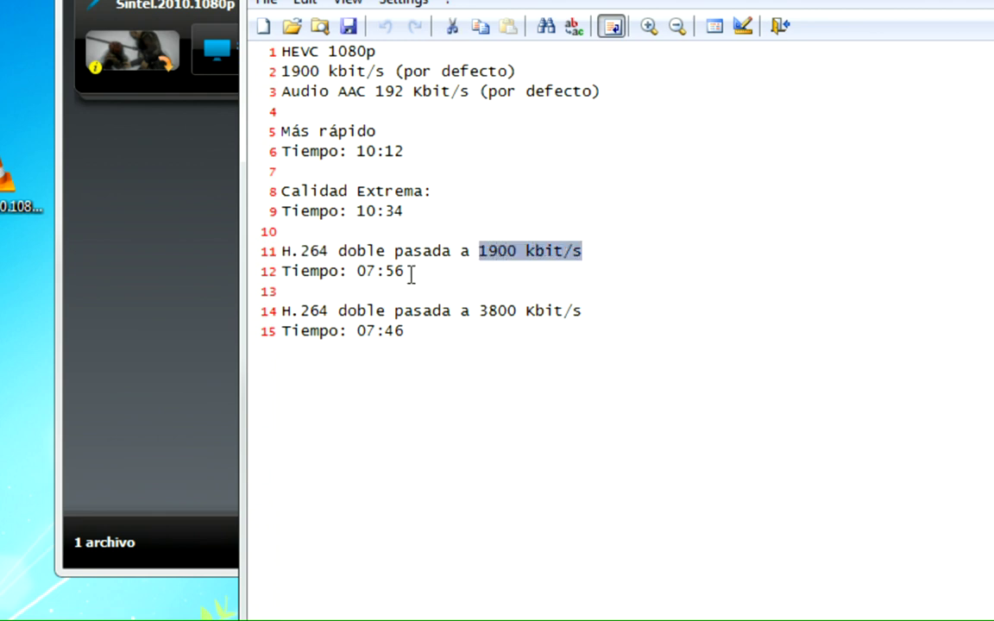
{"action": "left_click_drag", "start_coordinate": [403, 271], "coordinate": [357, 270]}
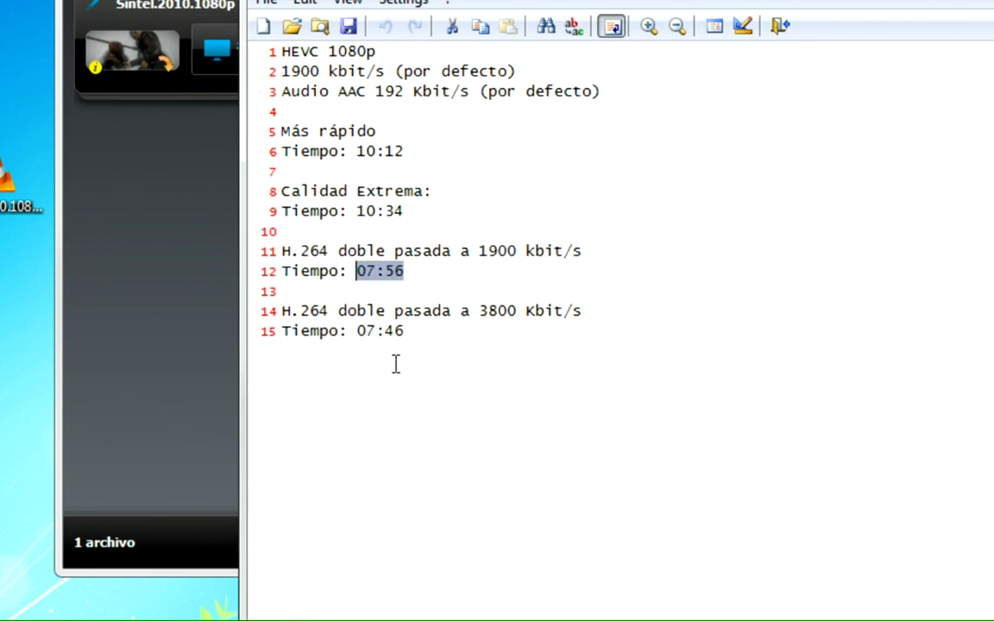
{"action": "left_click_drag", "start_coordinate": [479, 311], "coordinate": [584, 311]}
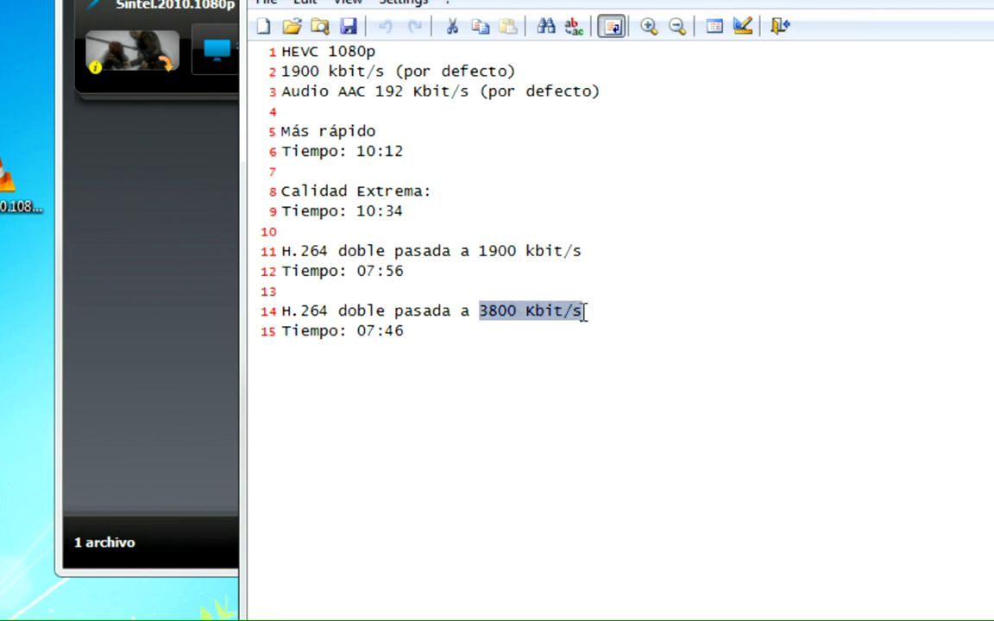
{"action": "left_click_drag", "start_coordinate": [403, 331], "coordinate": [357, 337]}
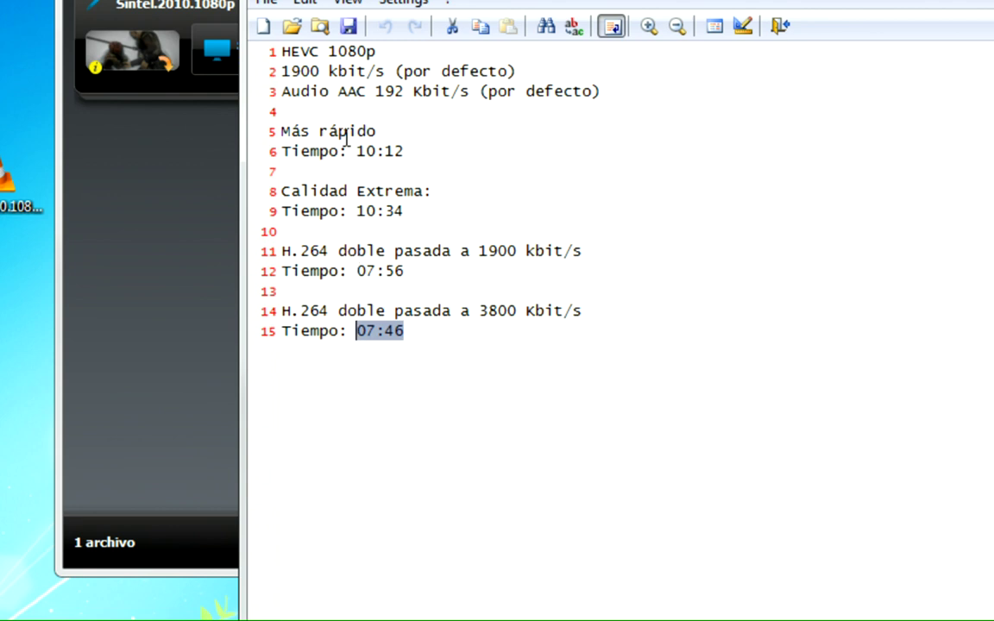
{"action": "left_click", "coordinate": [359, 217]}
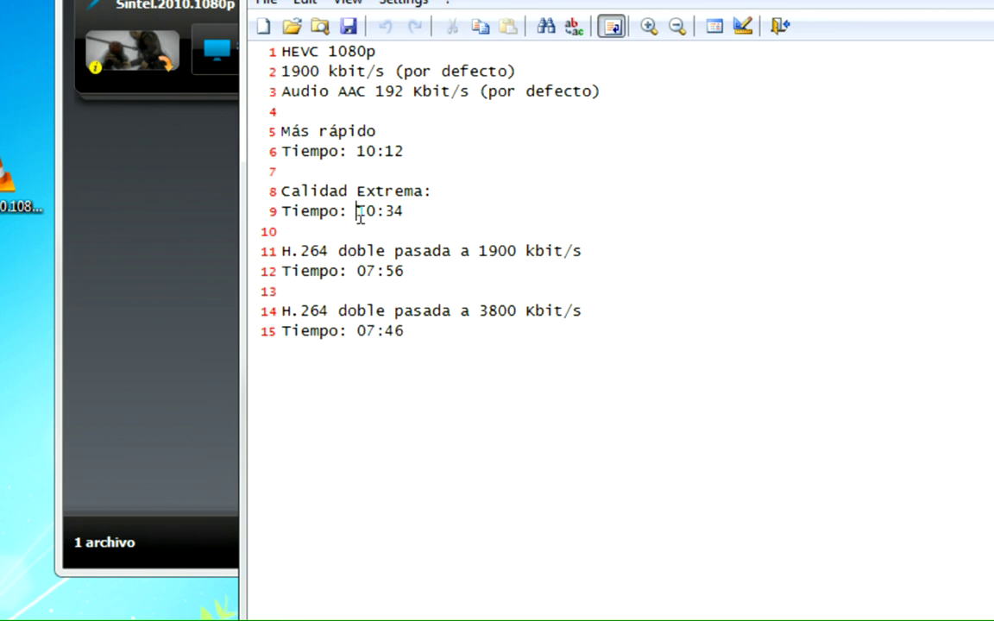